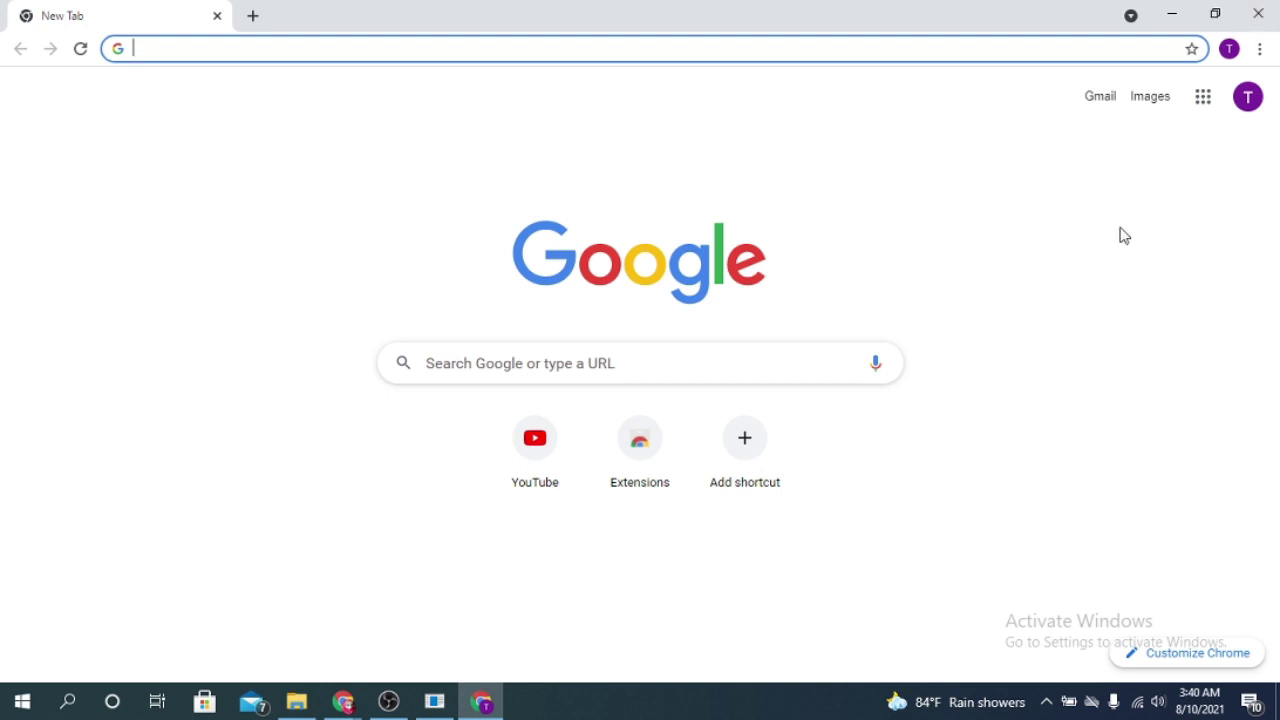
Step: Launch Google Forms from the Google apps grid in Chrome
click(1211, 101)
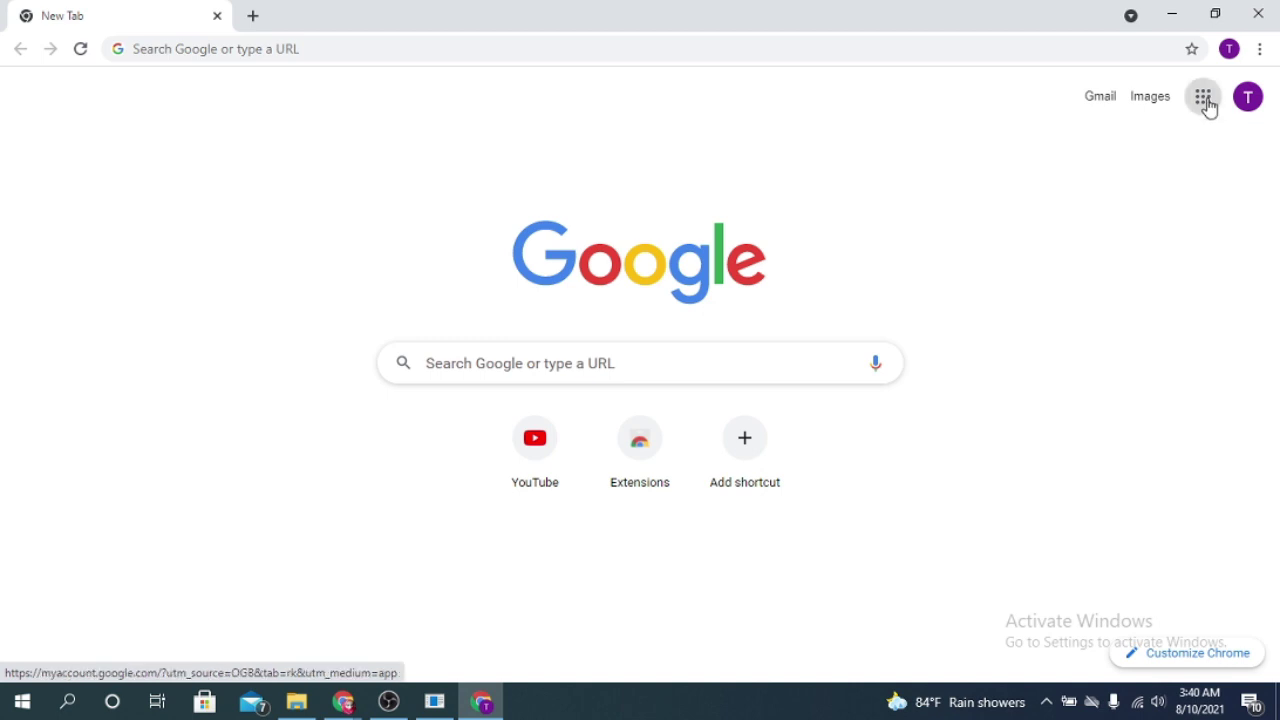
click(1208, 106)
scroll(1160, 340, down, 6)
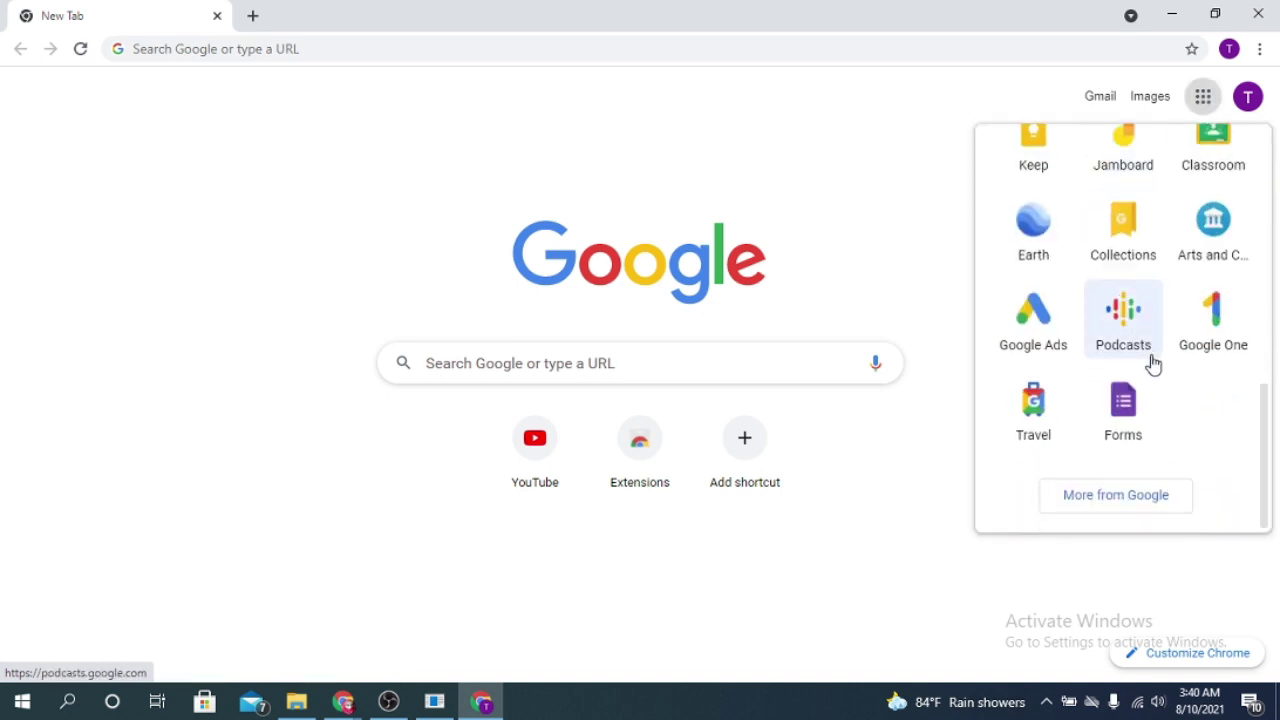
click(1131, 412)
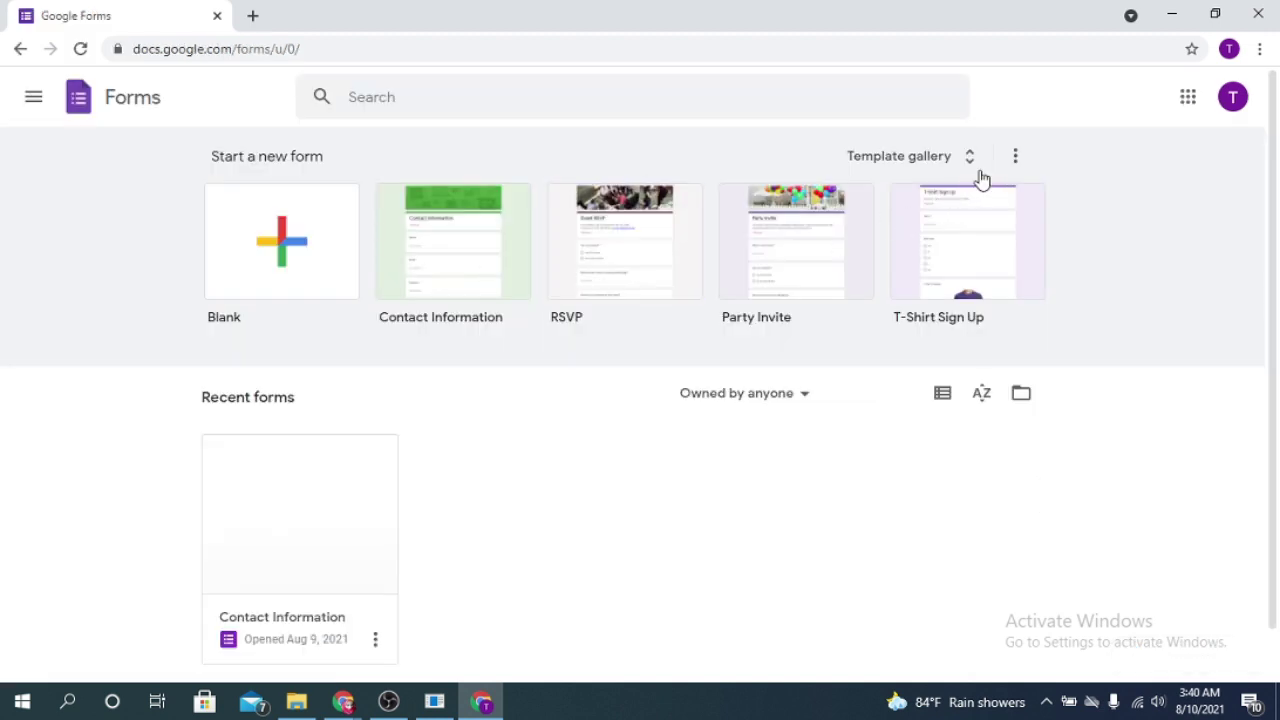
Step: Browse the Template gallery and start a Blank form
click(968, 160)
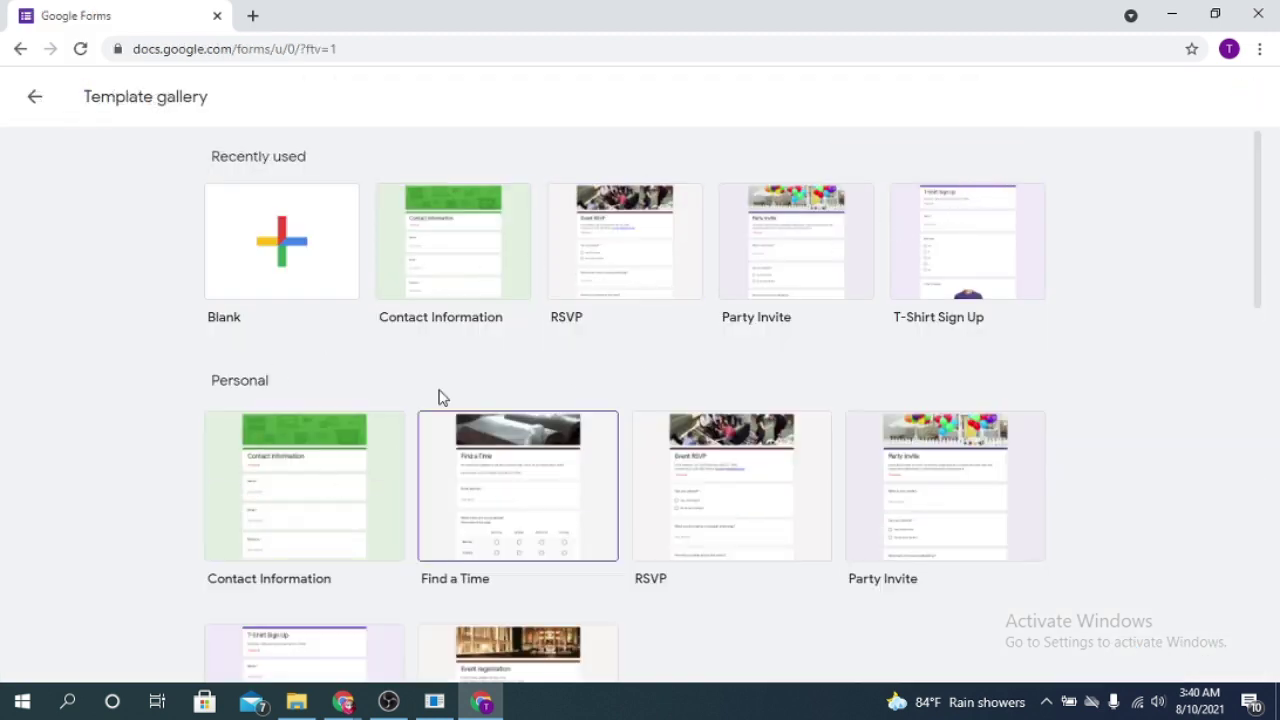
scroll(893, 447, down, 1)
scroll(893, 447, down, 3)
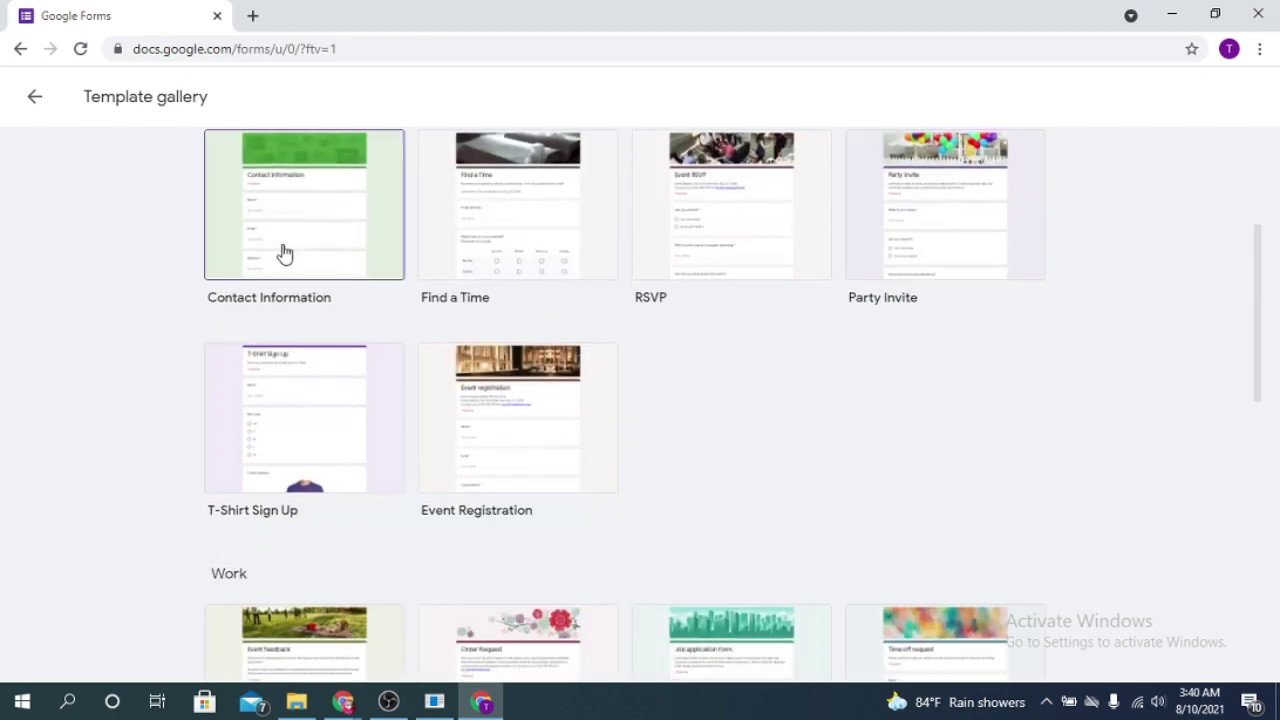
scroll(829, 397, up, 3)
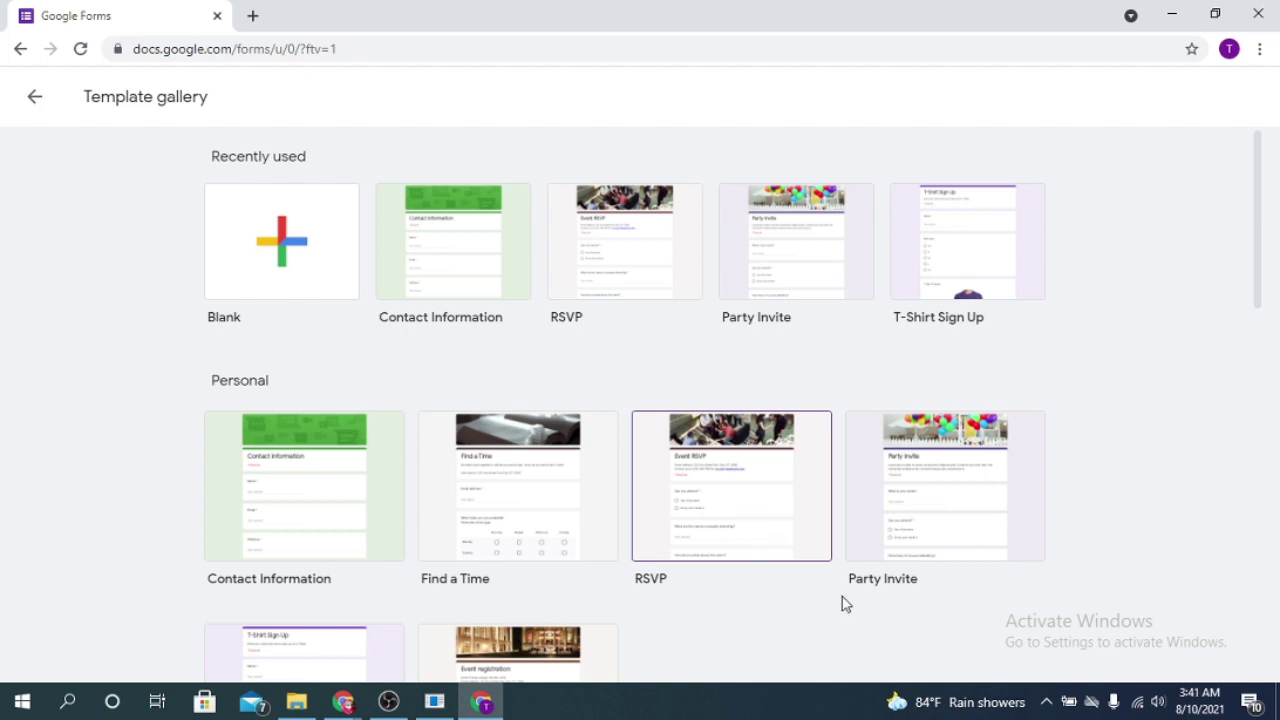
click(253, 259)
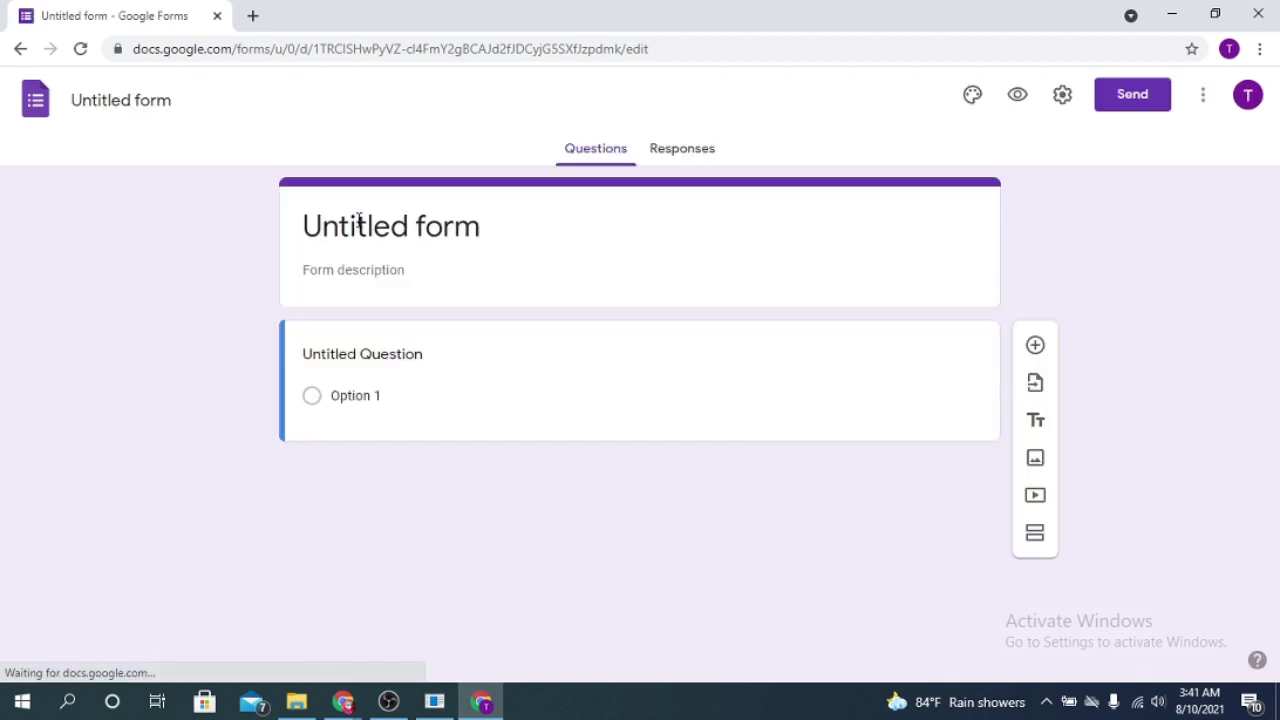
Step: Rename the form title from Untitled form to 'First Form'
click(328, 220)
triple_click(348, 228)
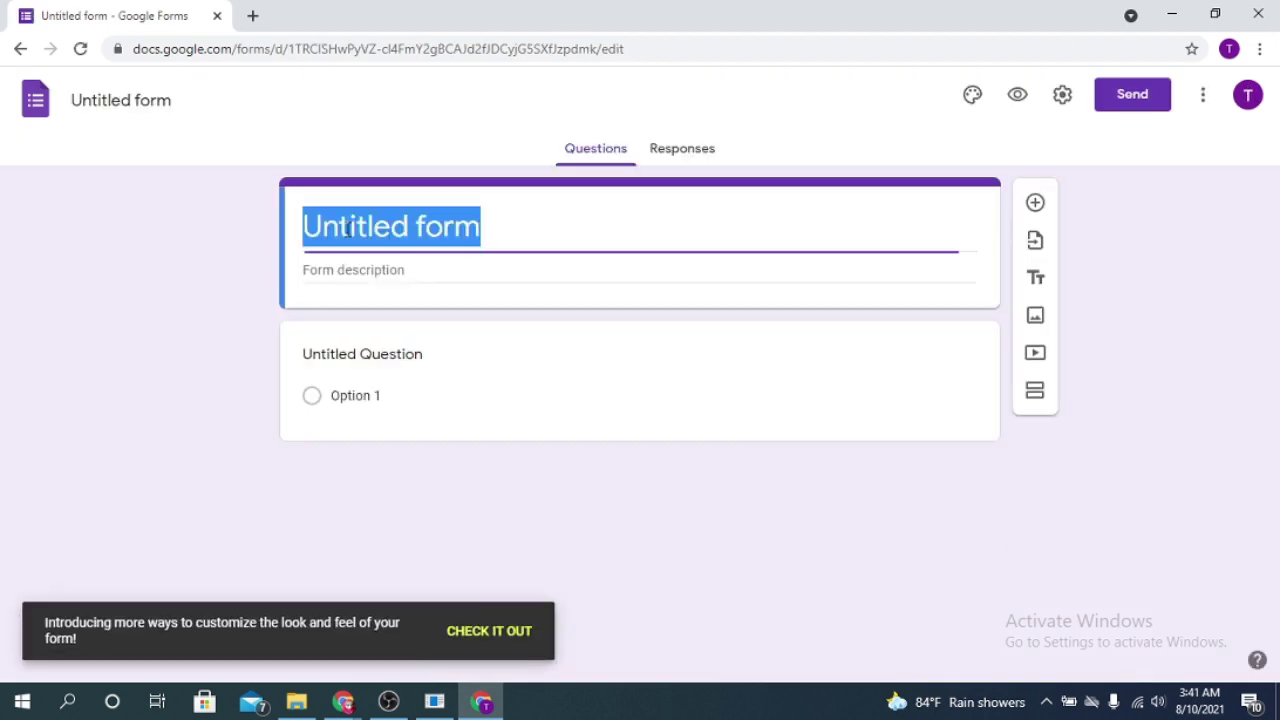
text(First form)
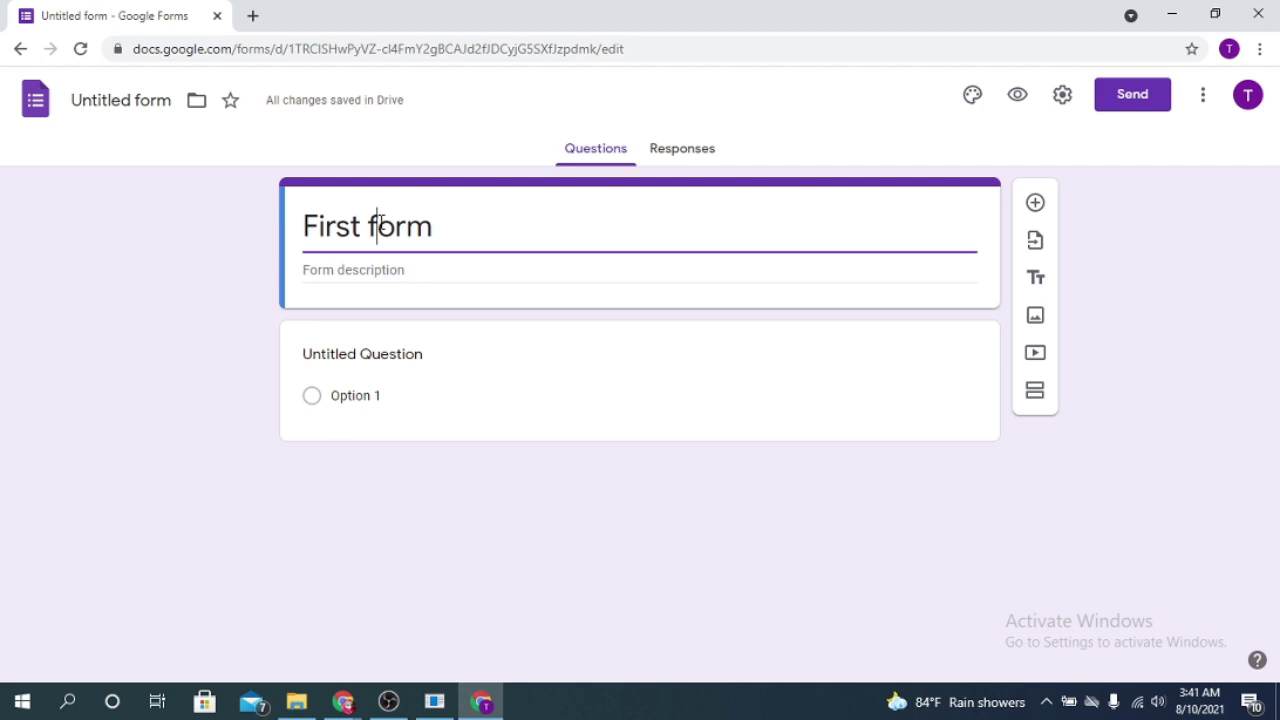
click(381, 222)
key(BackSpace)
text(F)
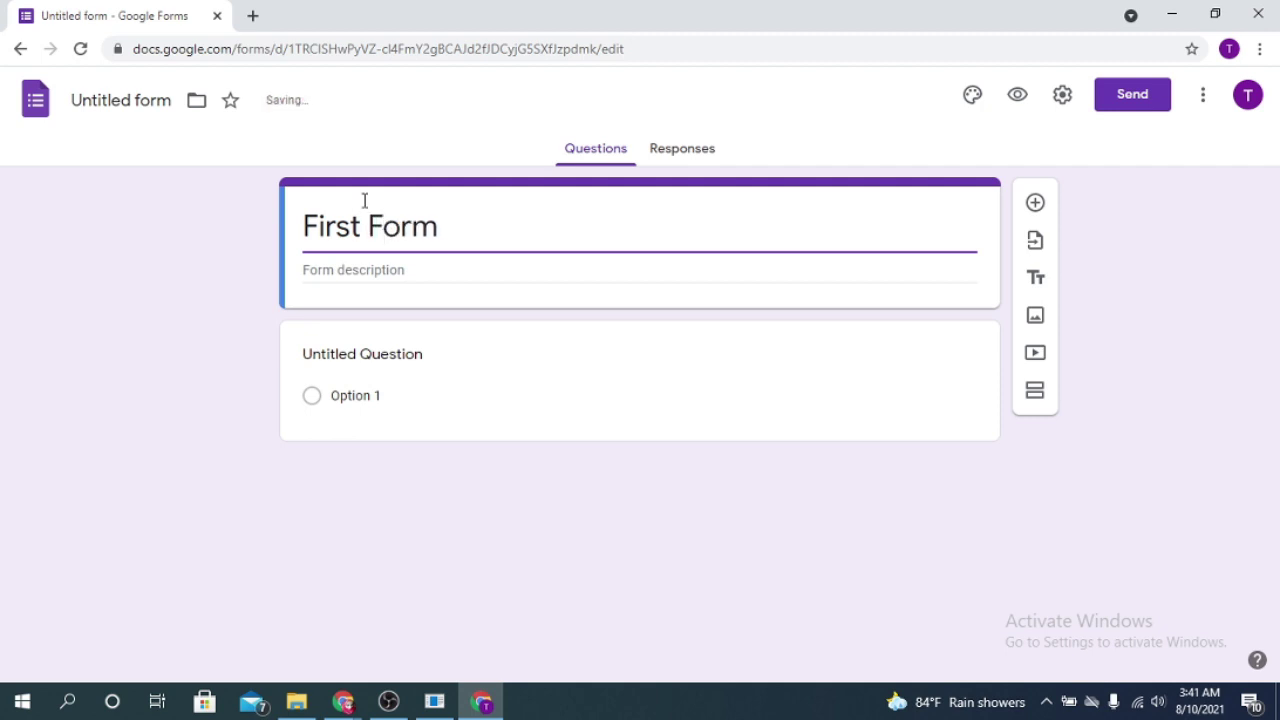
Step: Add the form description 'This form is a demo'
click(351, 270)
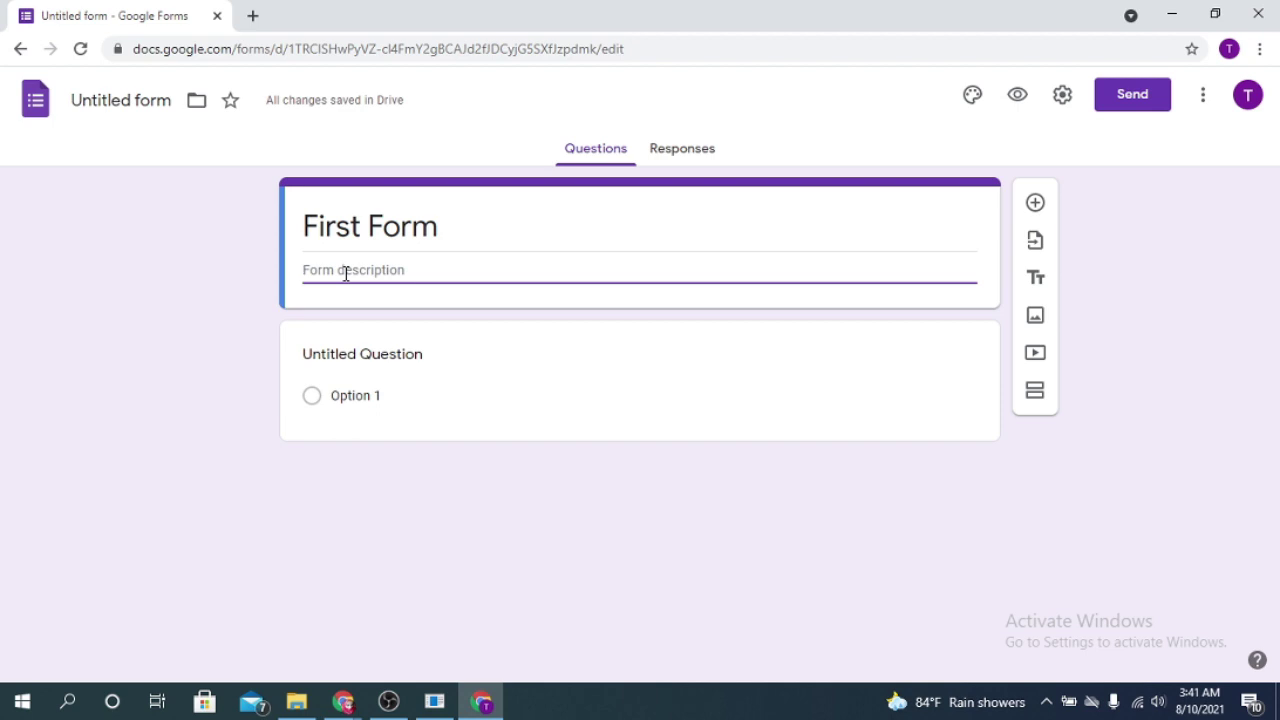
text(This form is a demo)
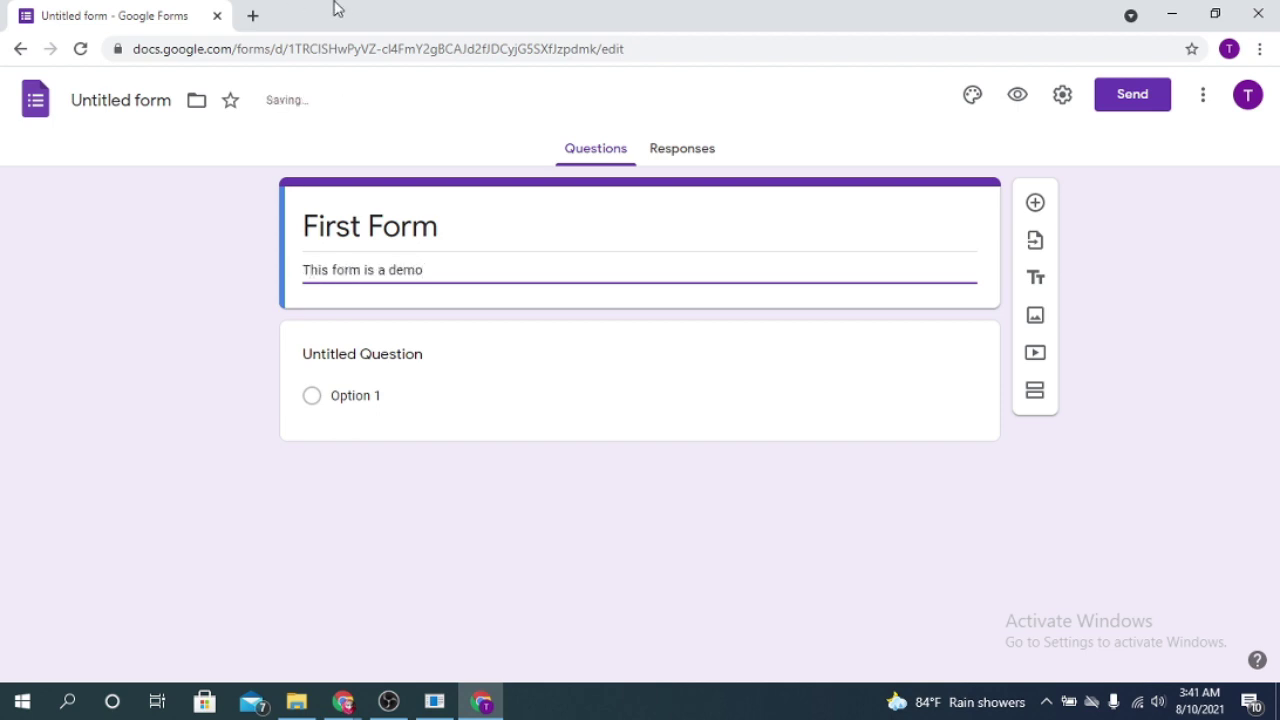
click(409, 350)
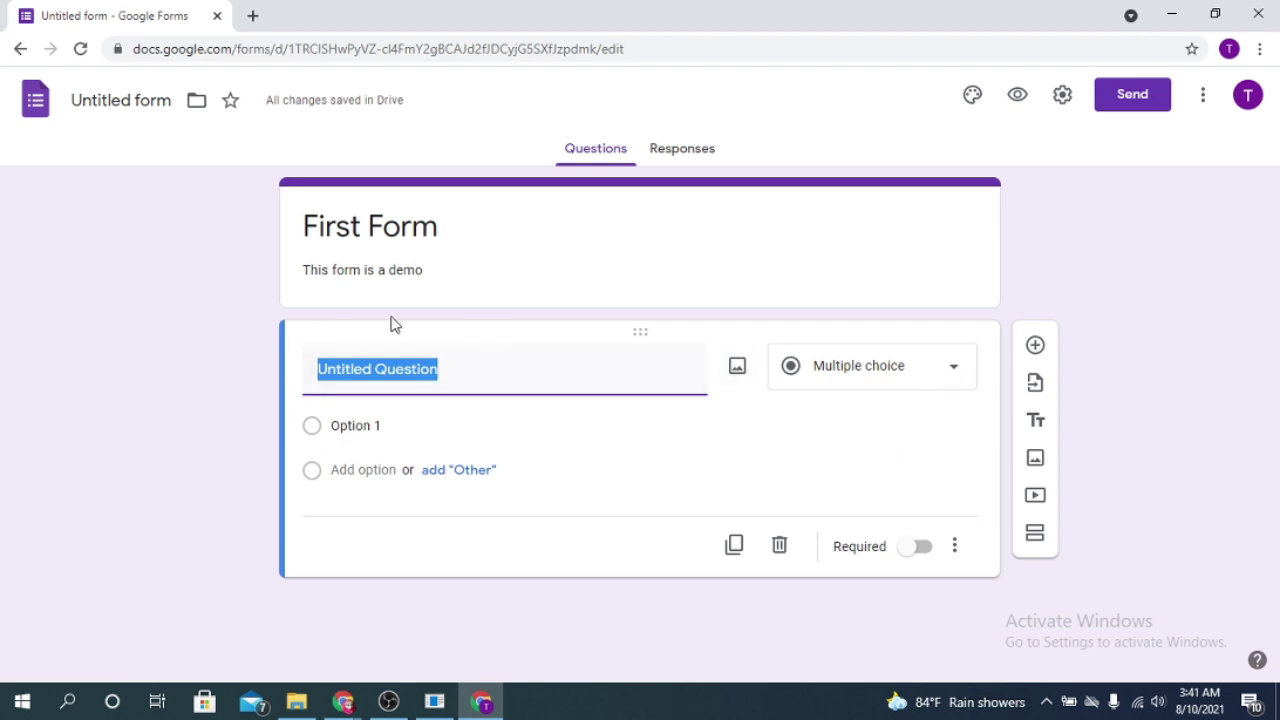
Step: Rename the first question from Untitled Question to 'Name'
click(458, 380)
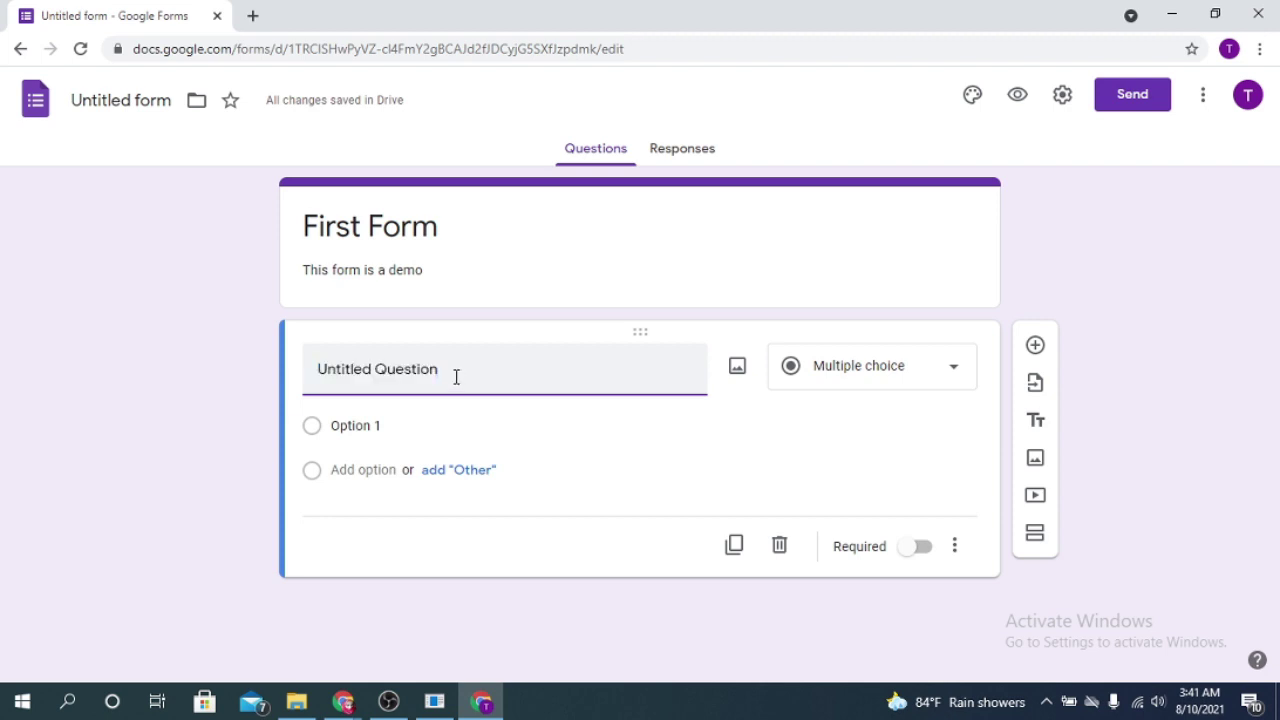
triple_click(456, 376)
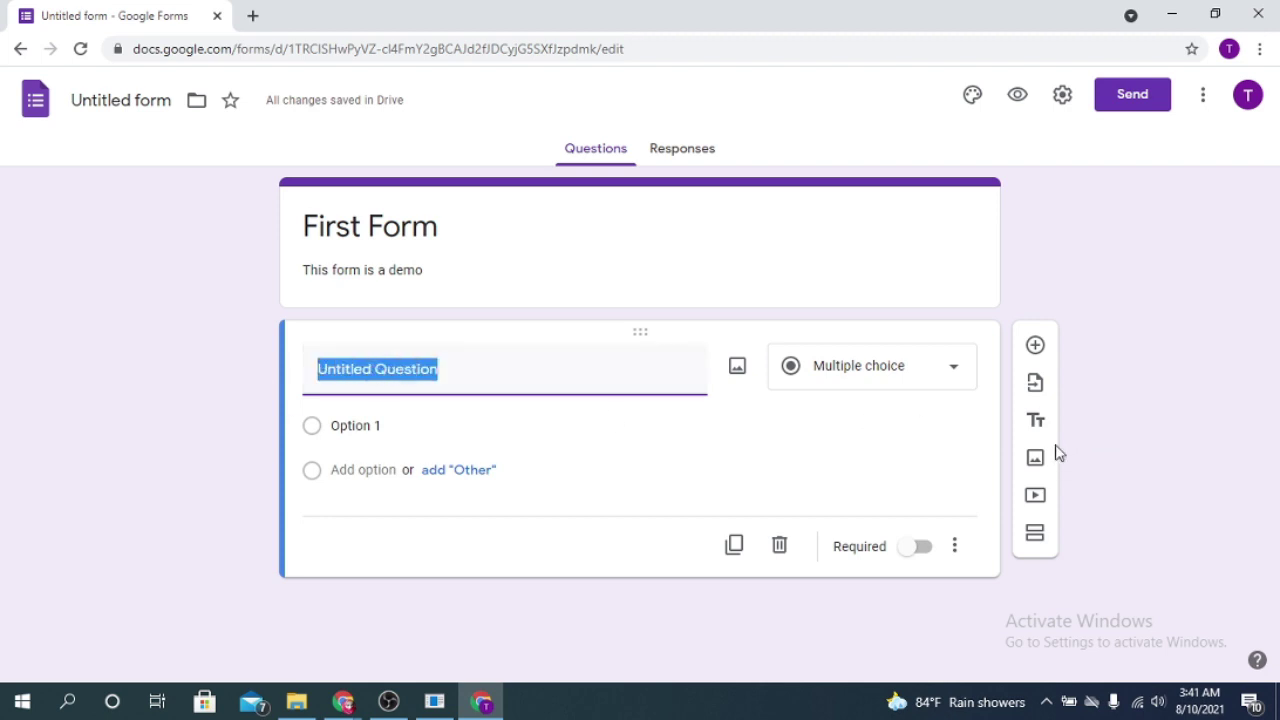
text(Name)
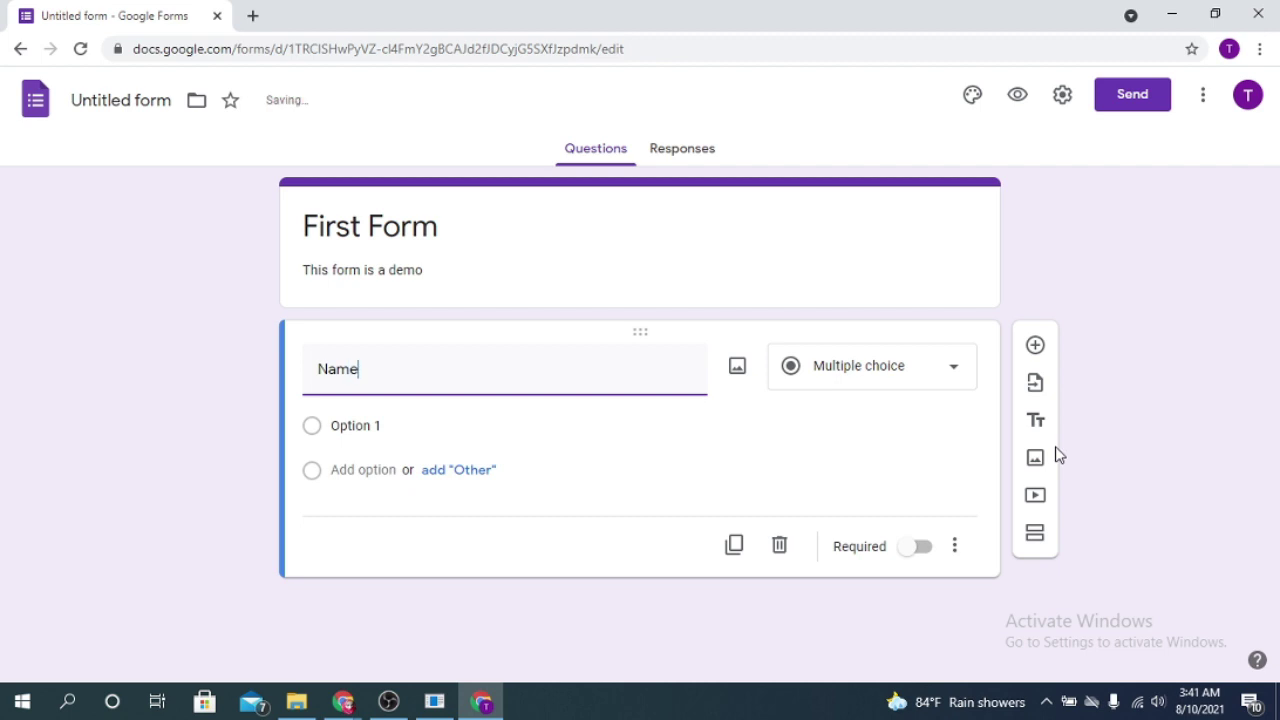
click(929, 378)
double_click(400, 366)
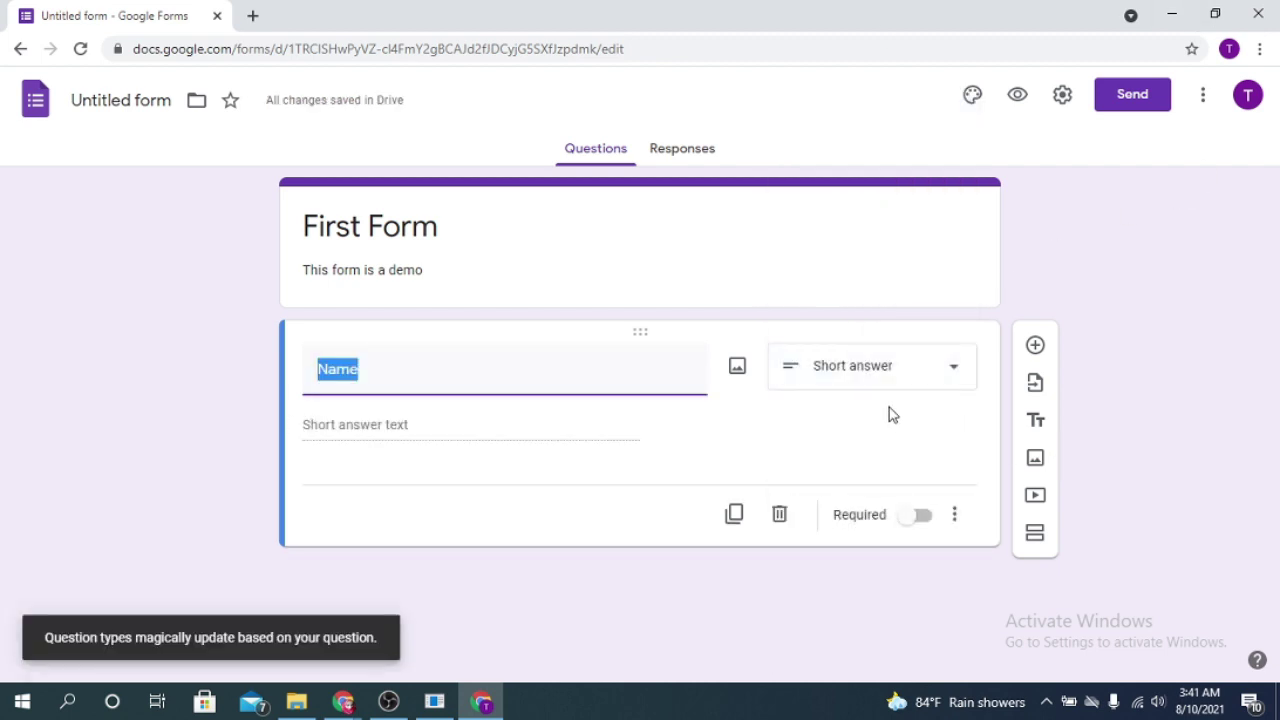
Step: Keep Short answer as the Name question's type and mark it required
click(940, 381)
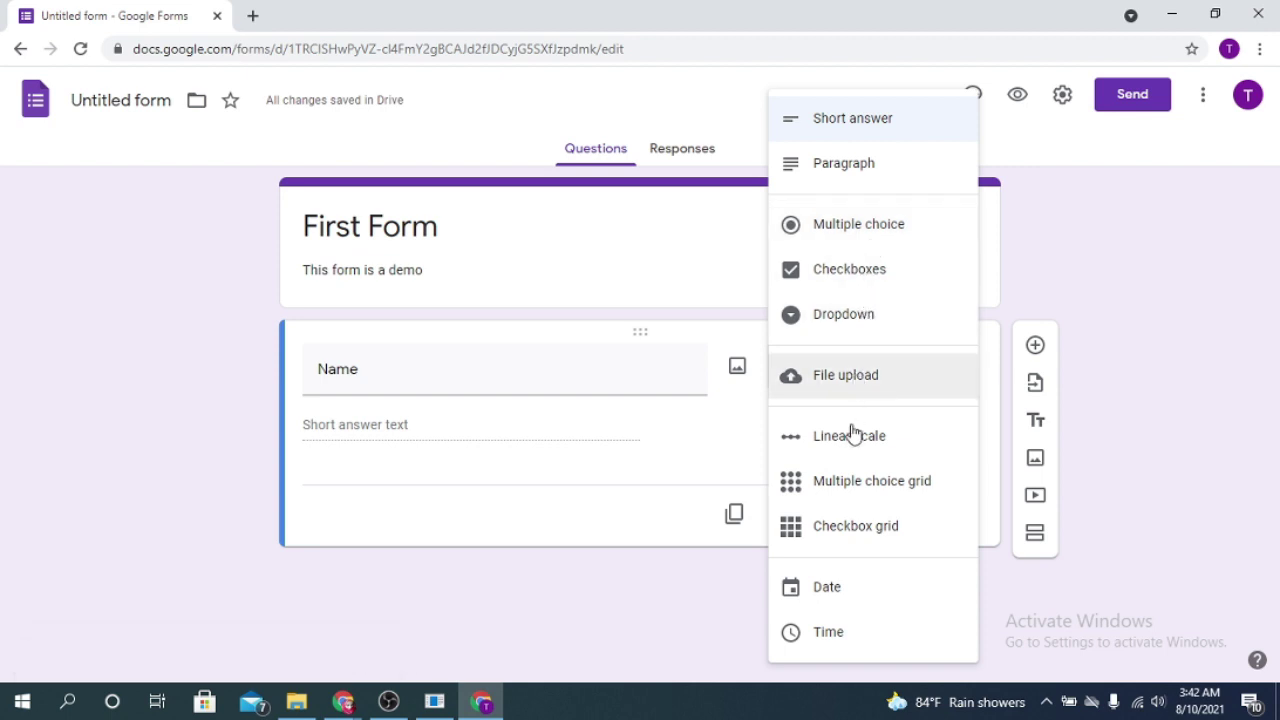
click(248, 580)
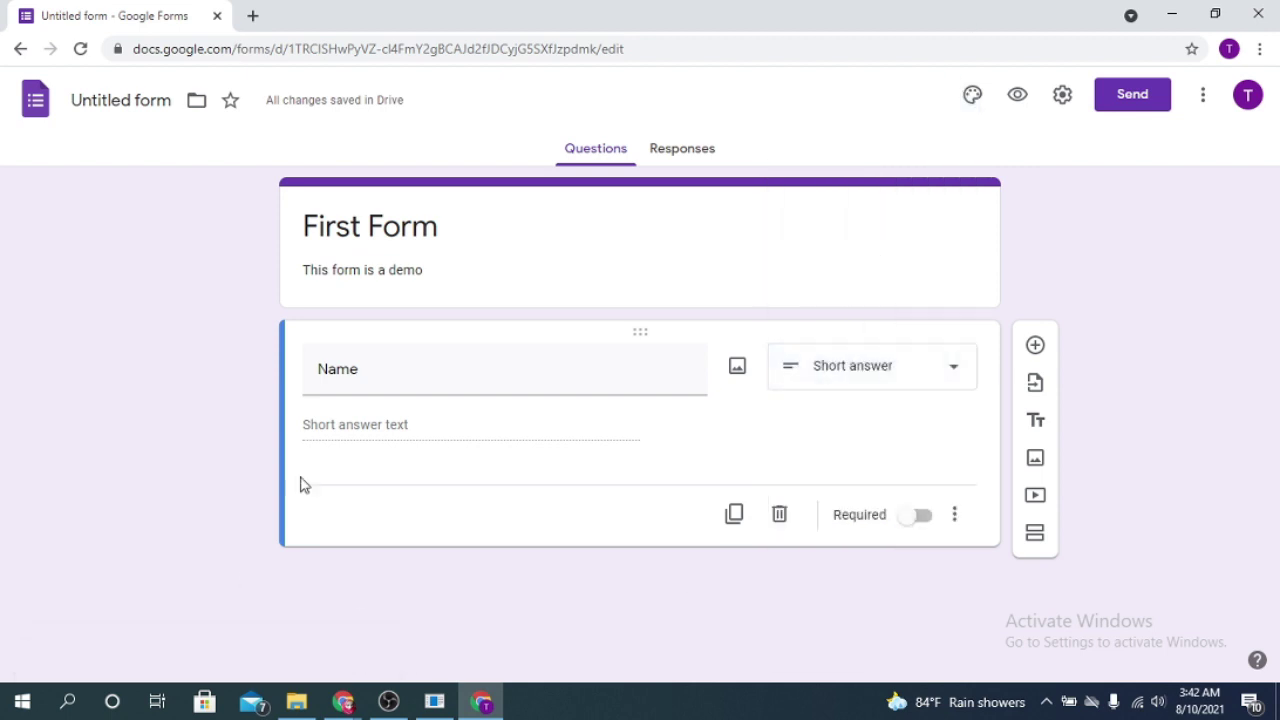
double_click(380, 374)
click(382, 374)
click(384, 423)
click(947, 386)
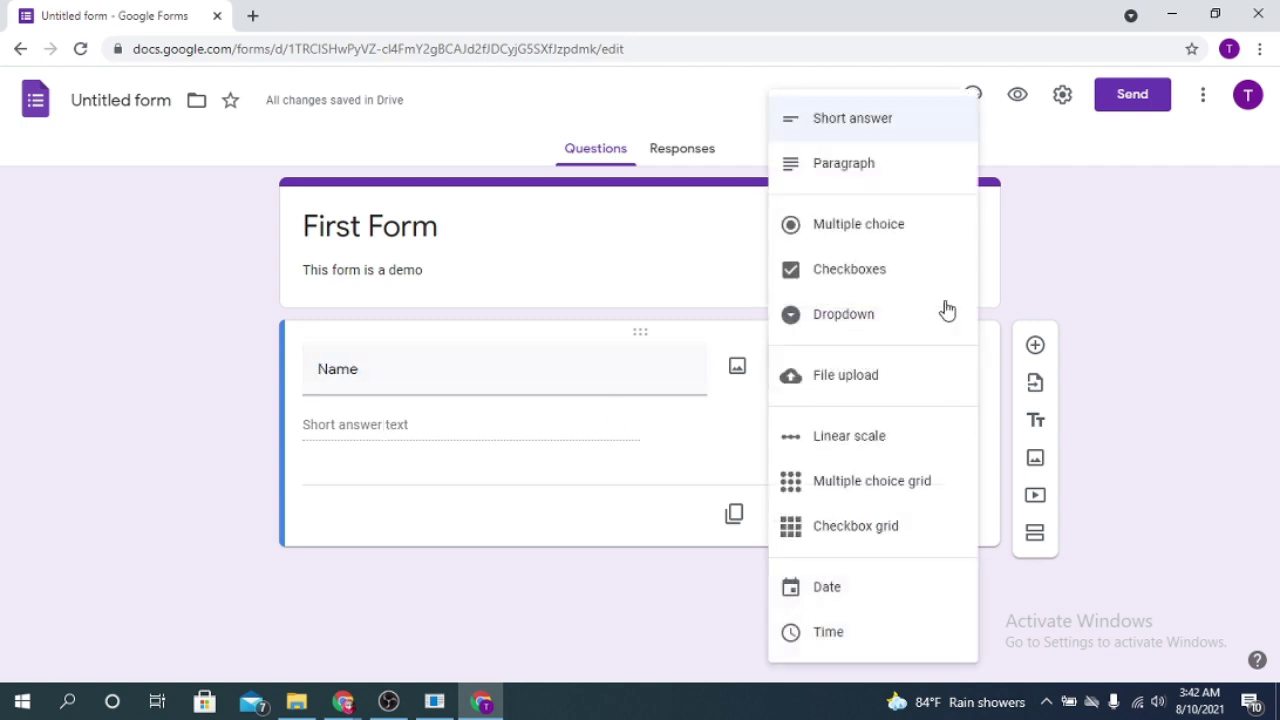
click(590, 545)
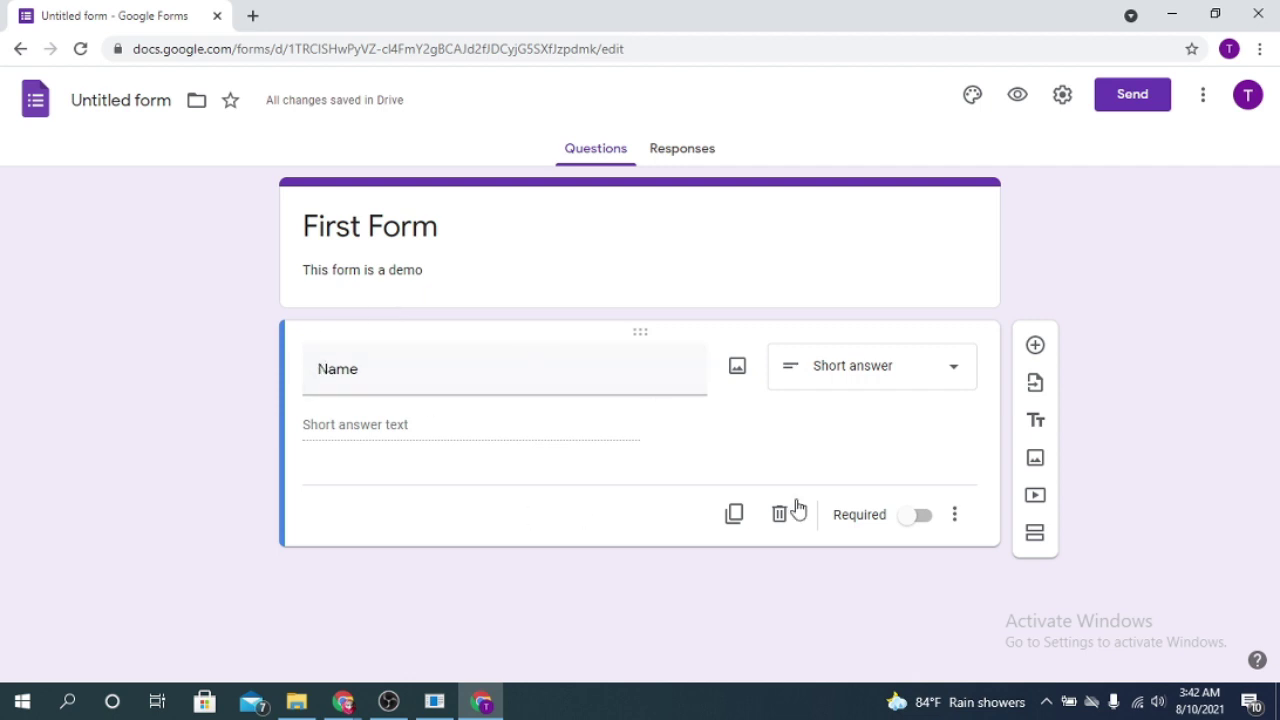
click(916, 516)
Step: Add a required Short answer question titled 'Email' below Name
click(1036, 346)
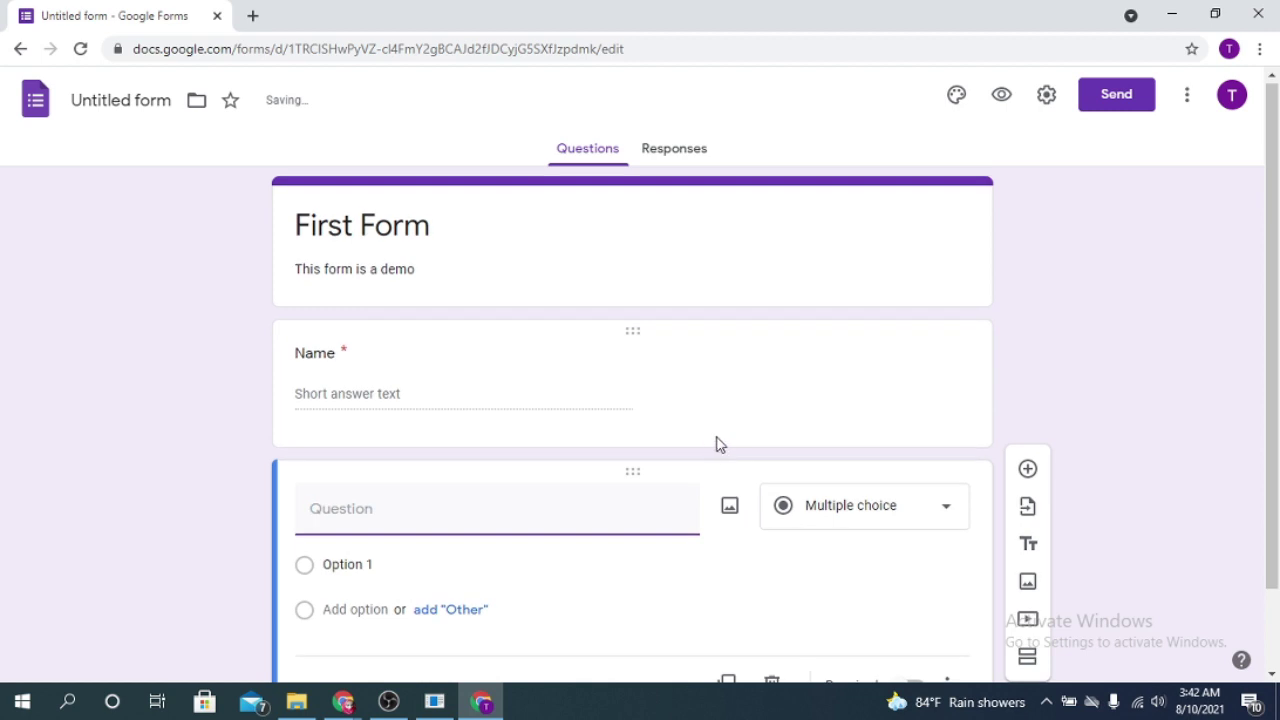
text(Email)
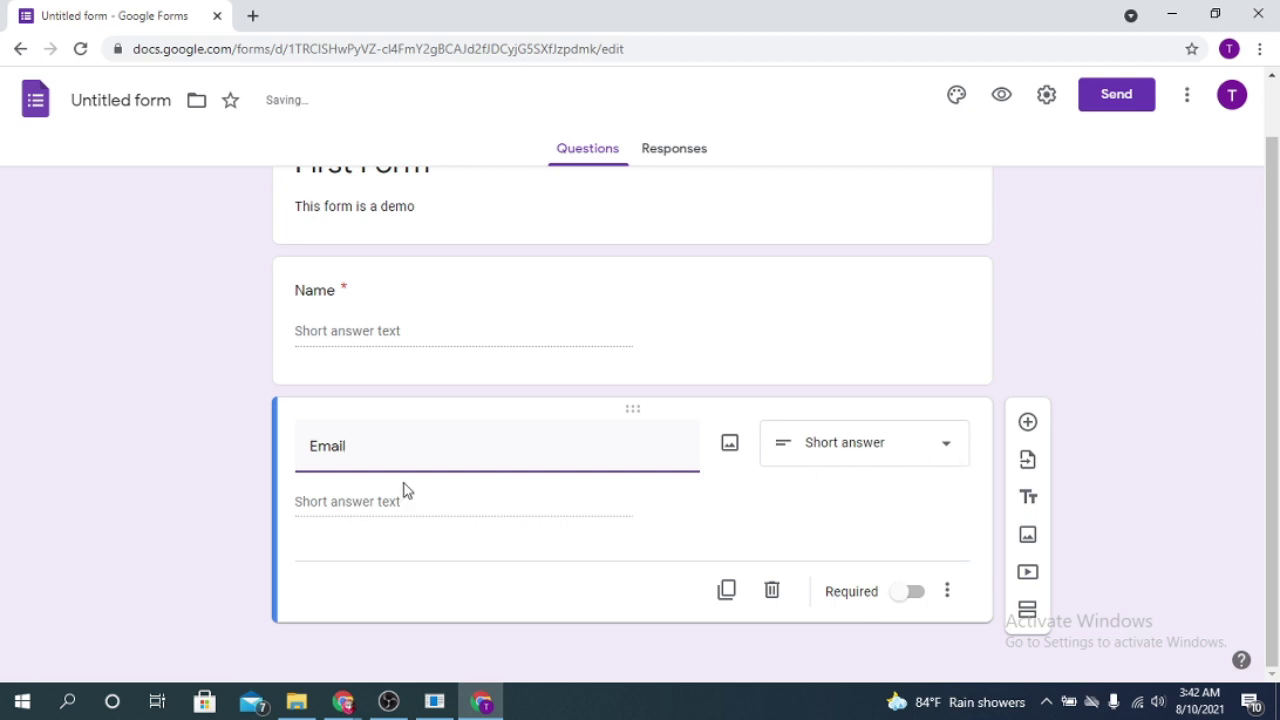
click(943, 447)
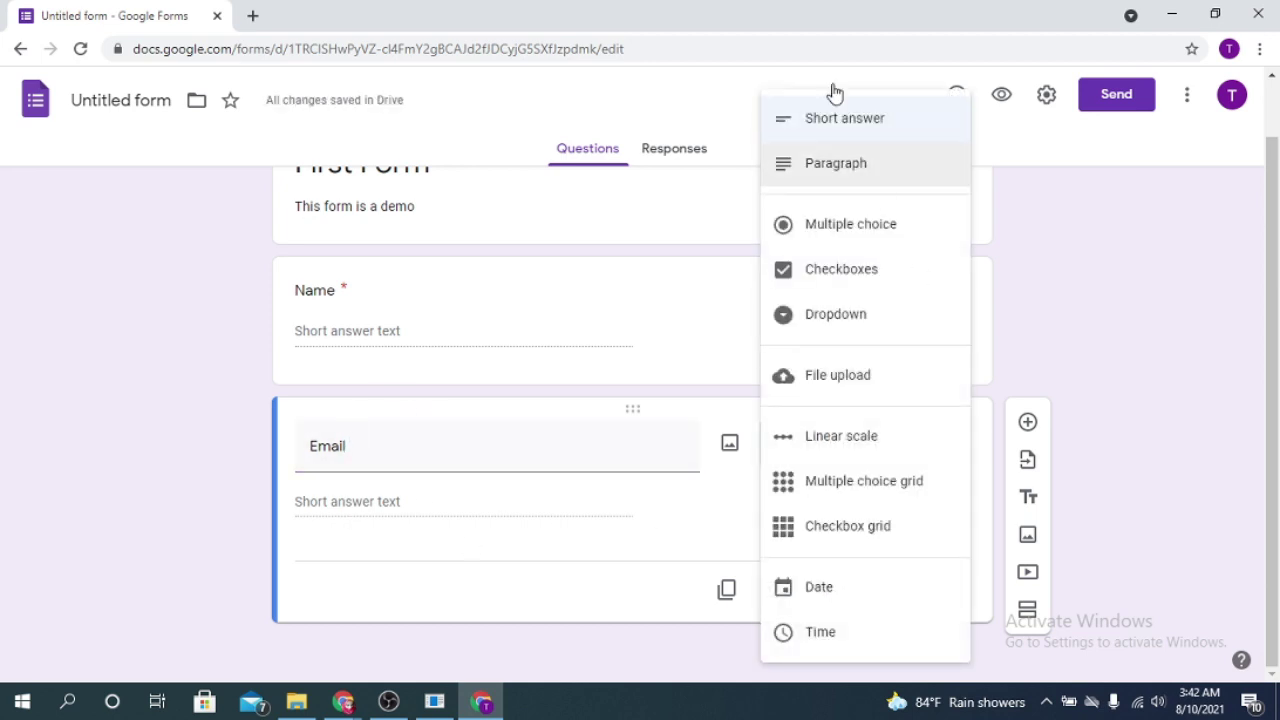
click(871, 134)
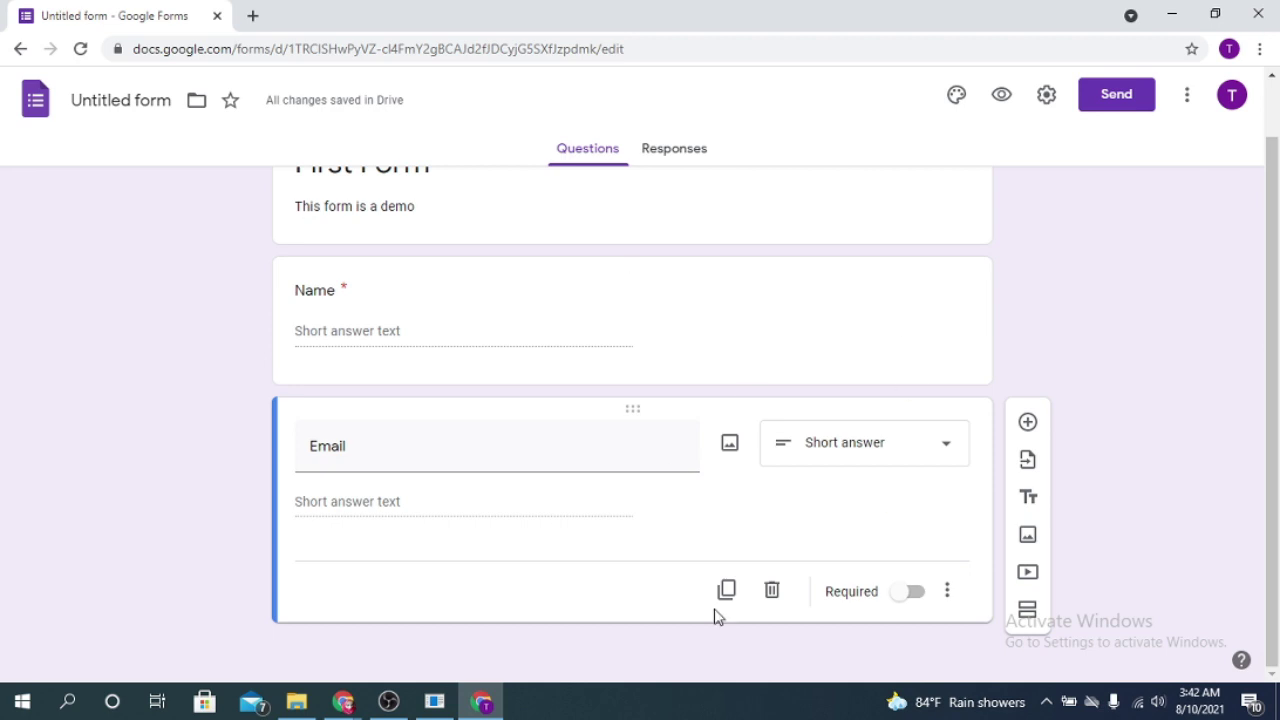
click(910, 594)
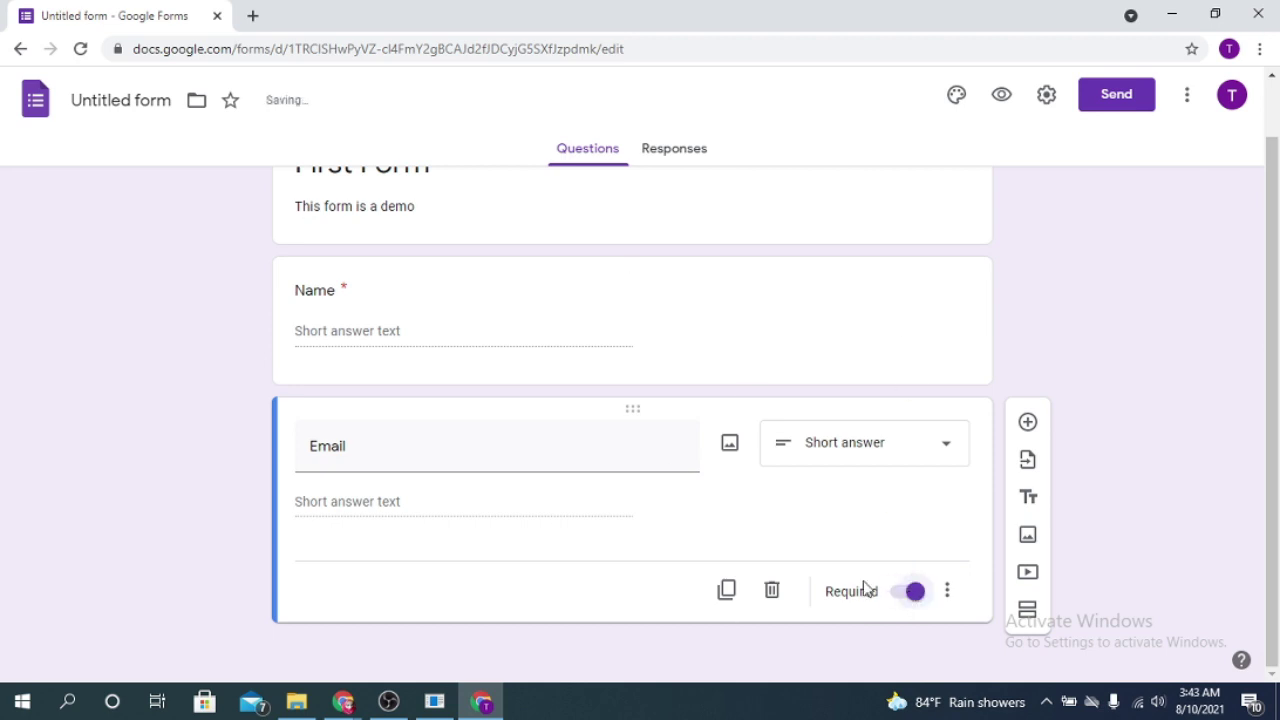
click(1027, 423)
Step: Title the question 'Gender' with options Female, Male, Prefer not to say and Other
text(Gender)
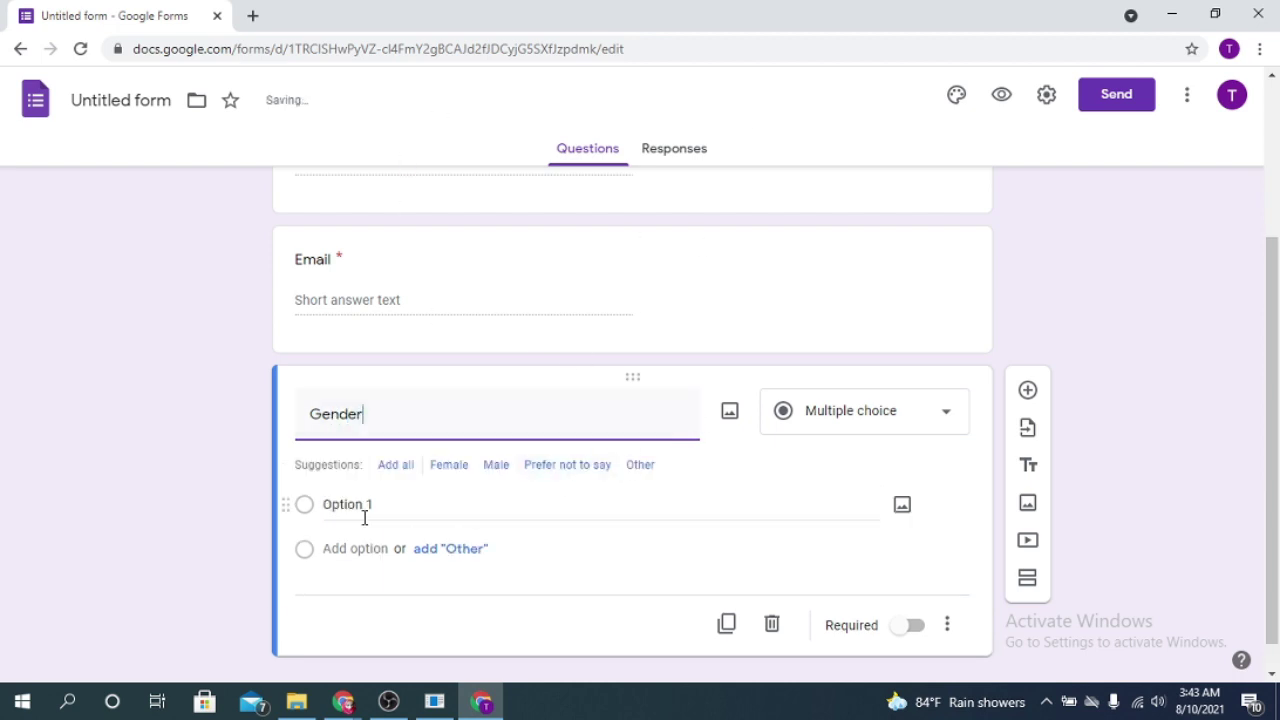
click(356, 505)
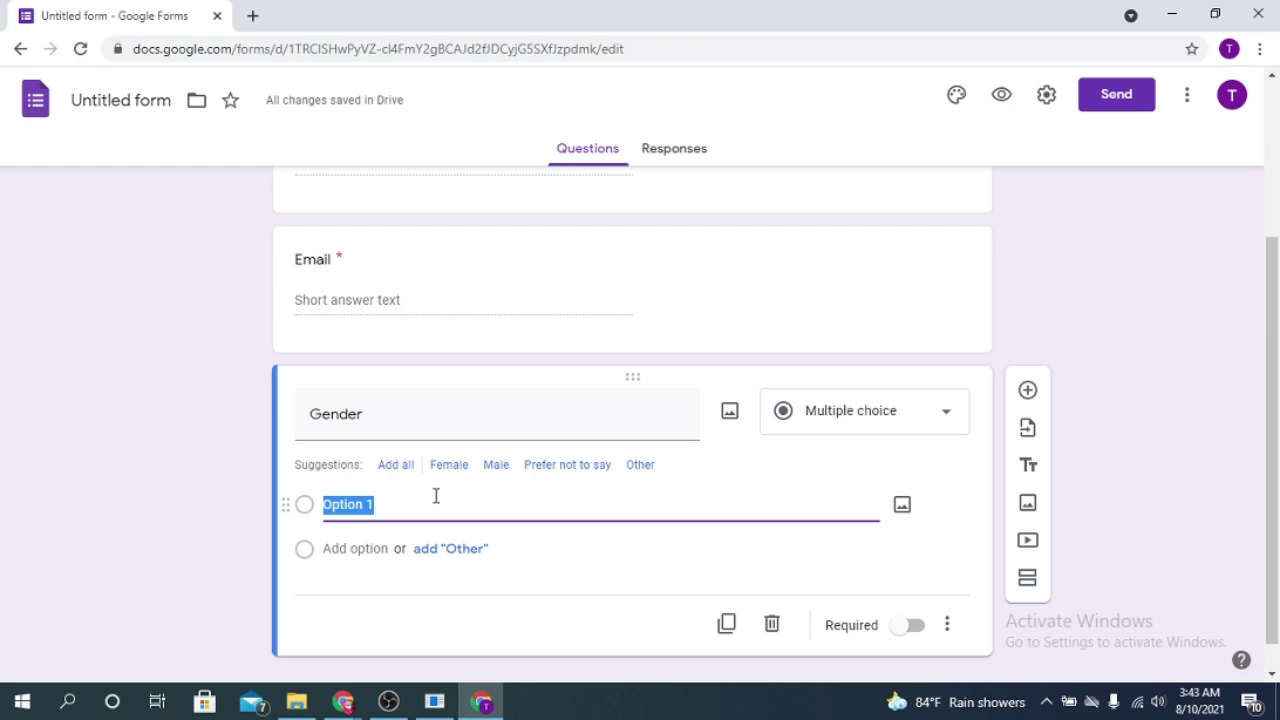
text(F)
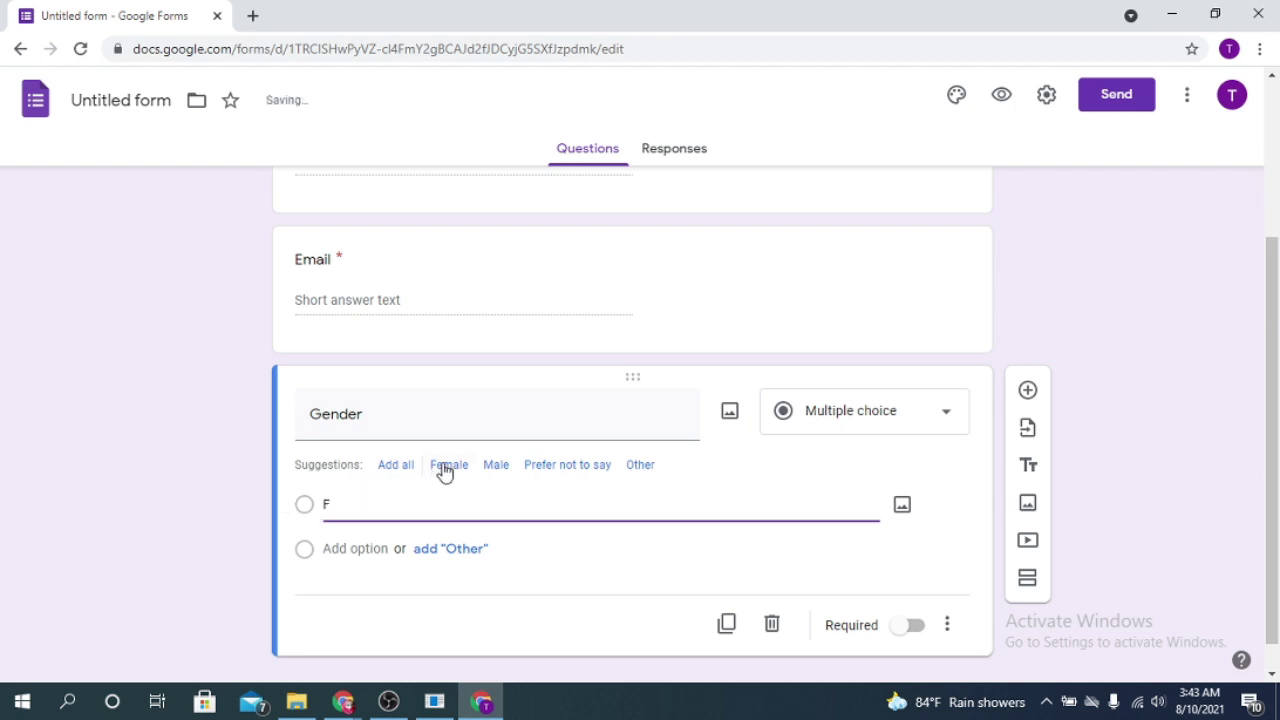
click(448, 465)
click(340, 502)
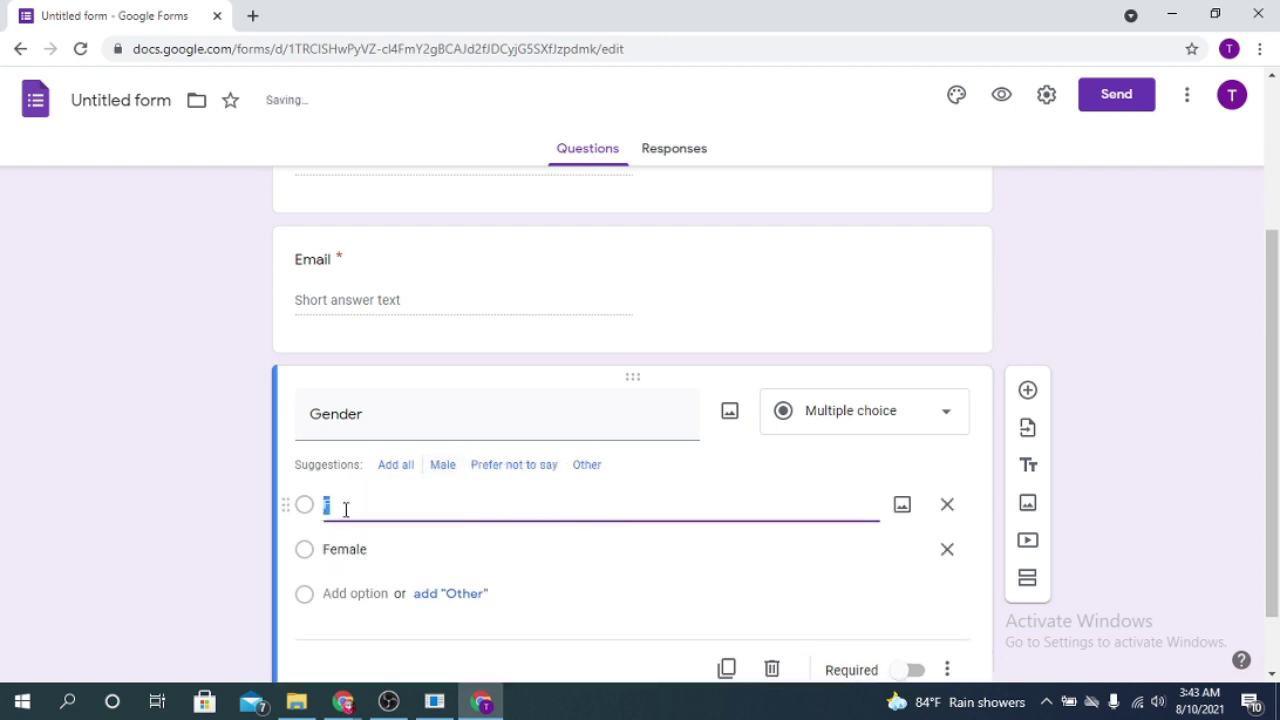
click(445, 466)
click(352, 514)
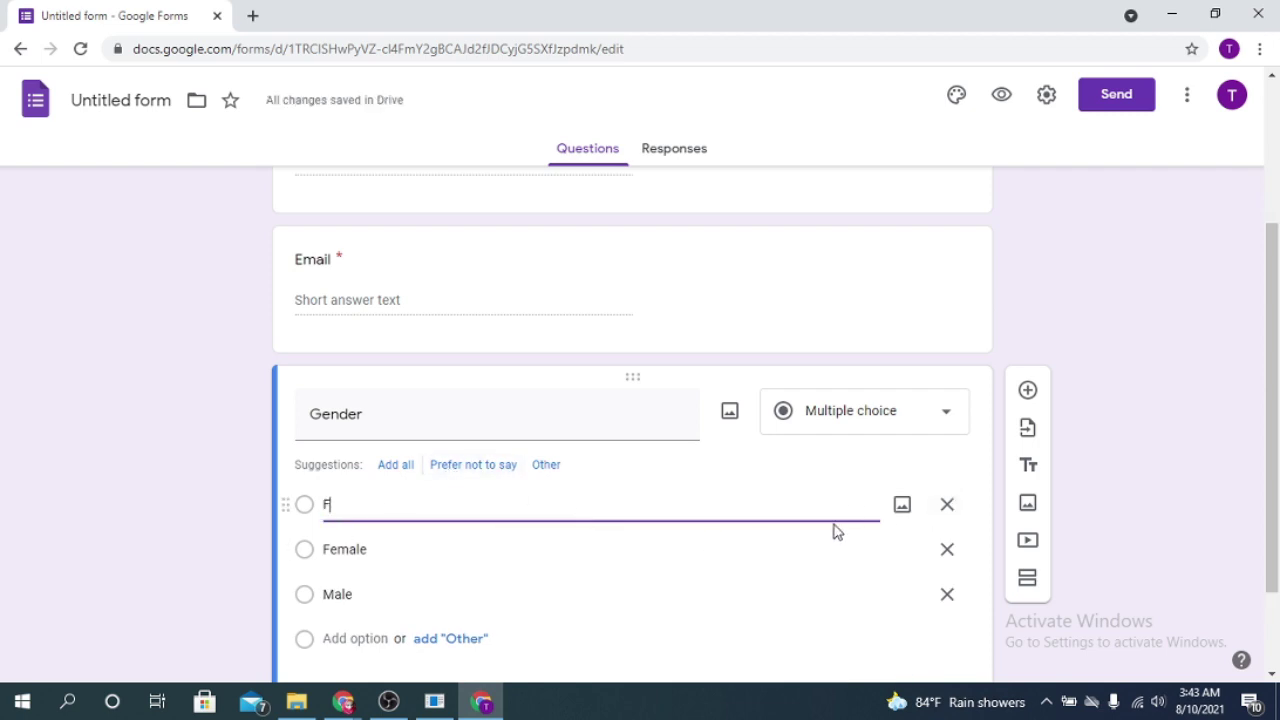
click(946, 506)
click(523, 505)
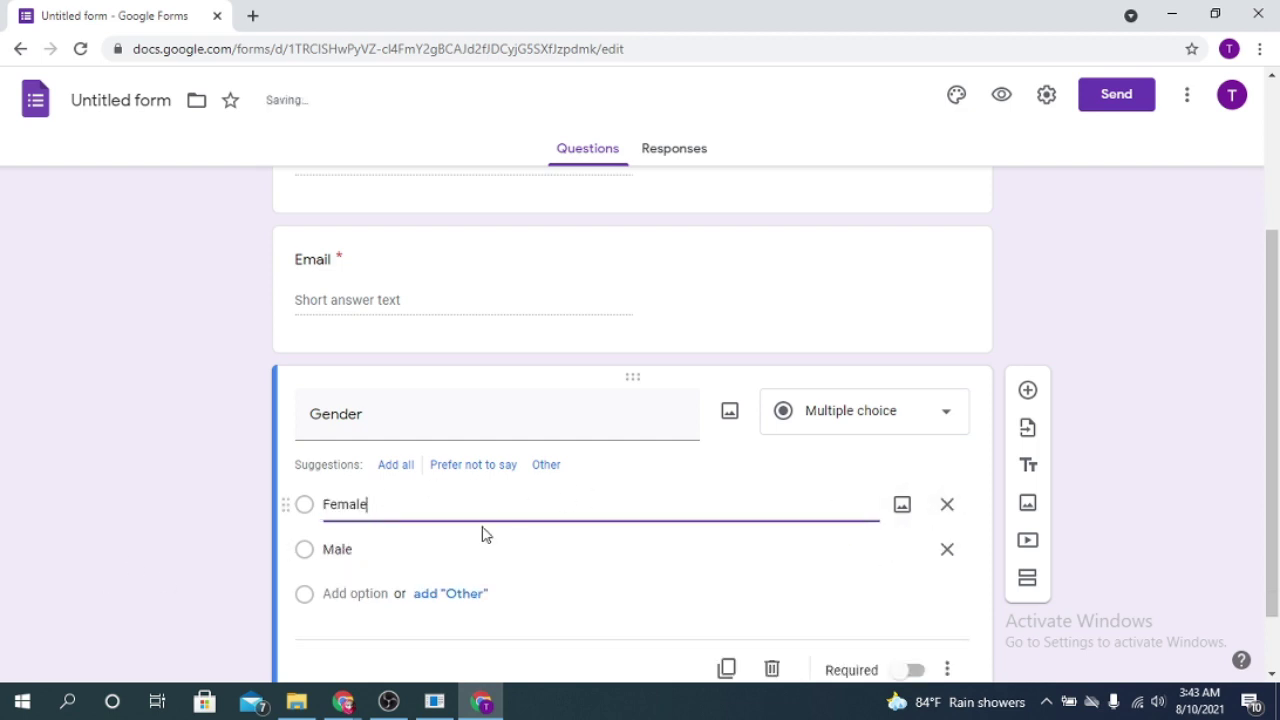
click(386, 548)
click(473, 464)
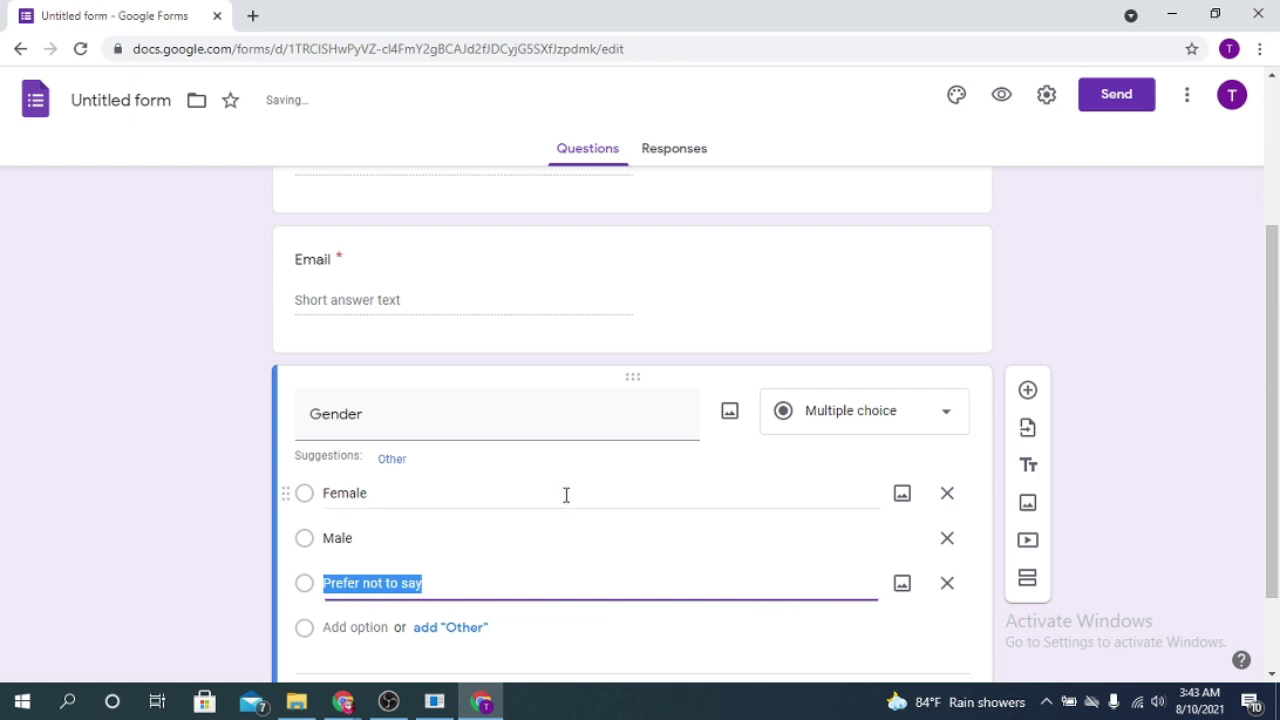
click(366, 627)
click(394, 460)
Step: Switch Gender to Checkboxes and make it required
scroll(557, 646, down, 2)
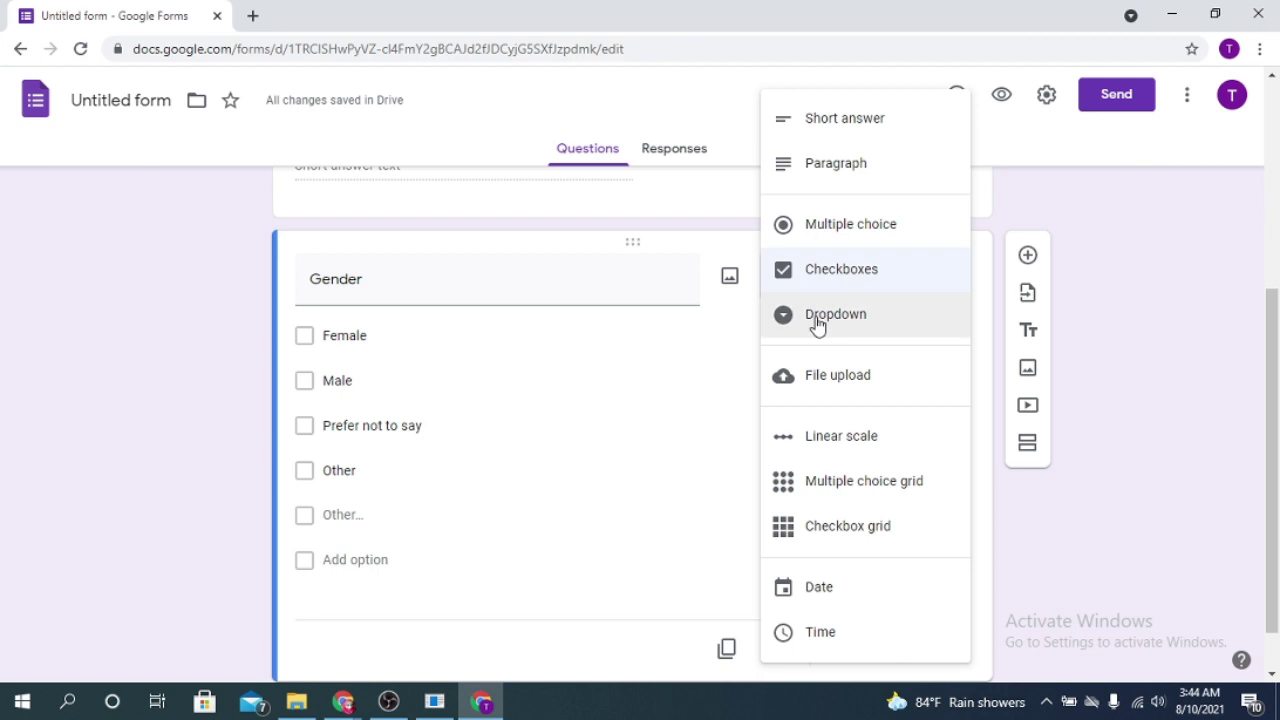
click(1041, 583)
click(910, 652)
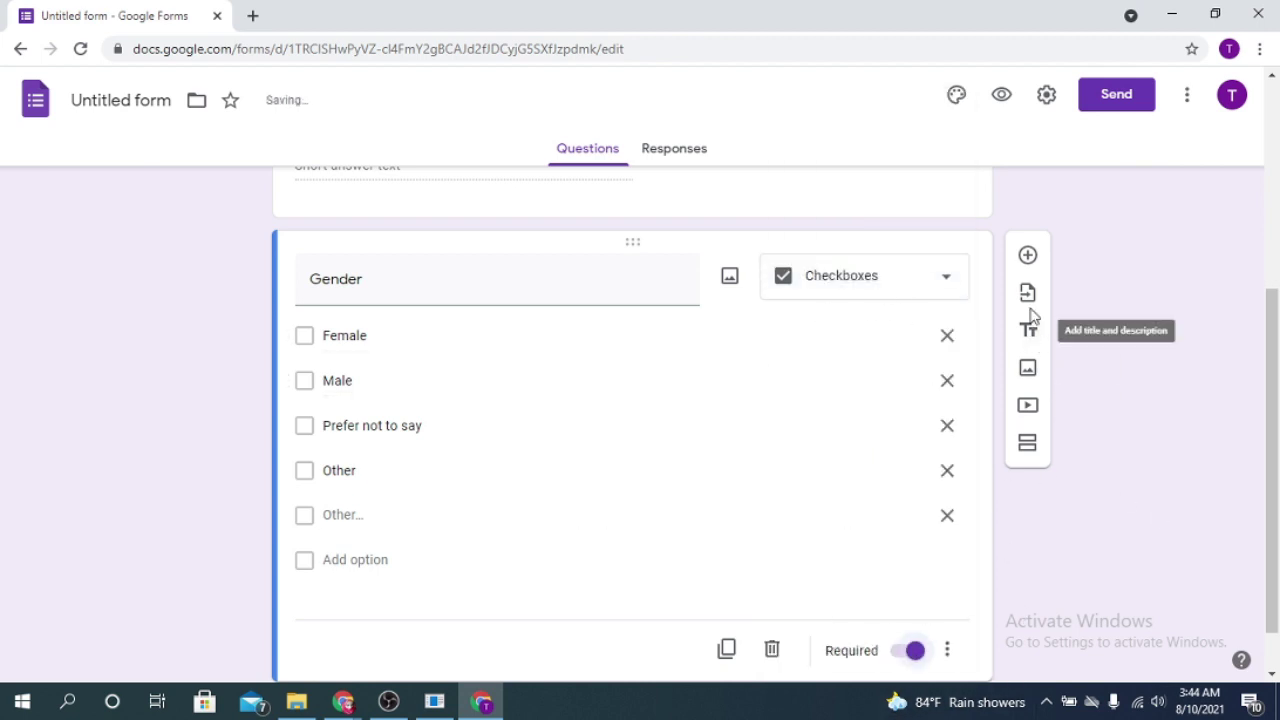
click(1029, 256)
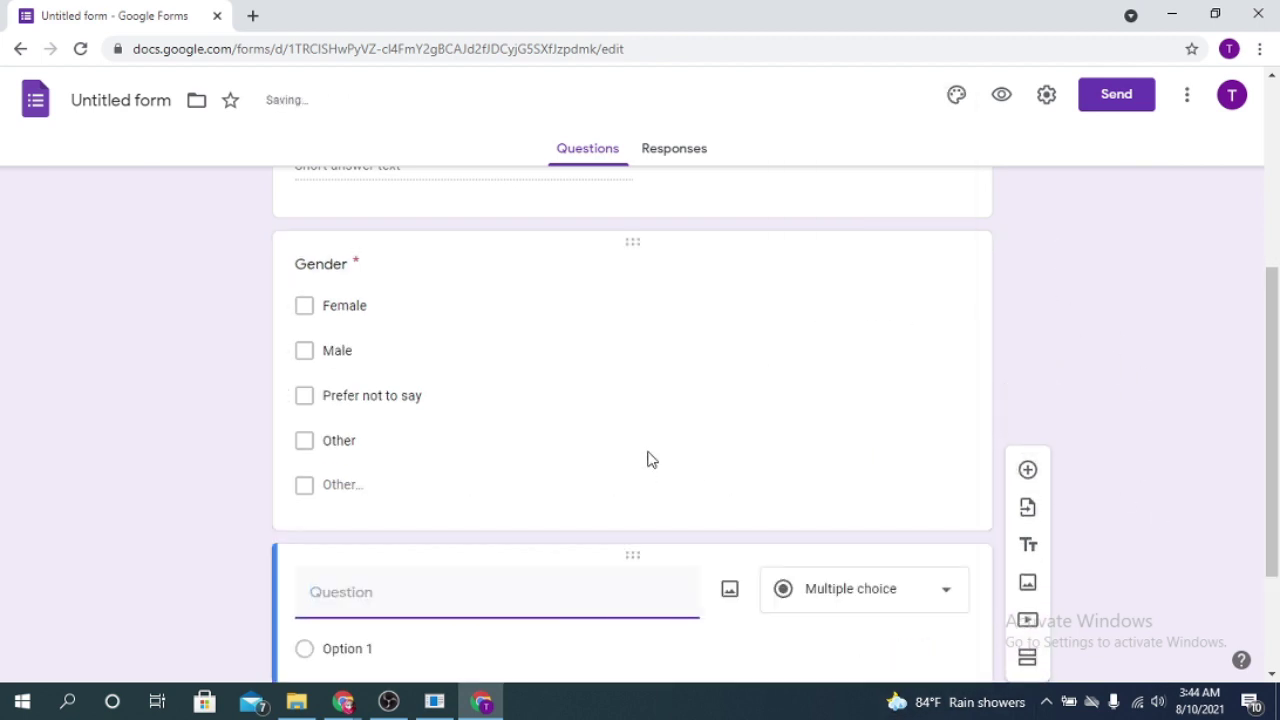
Step: Create a question 'choice' with options Form, Sheet, Slide and Doc
click(305, 310)
click(477, 423)
text(choice)
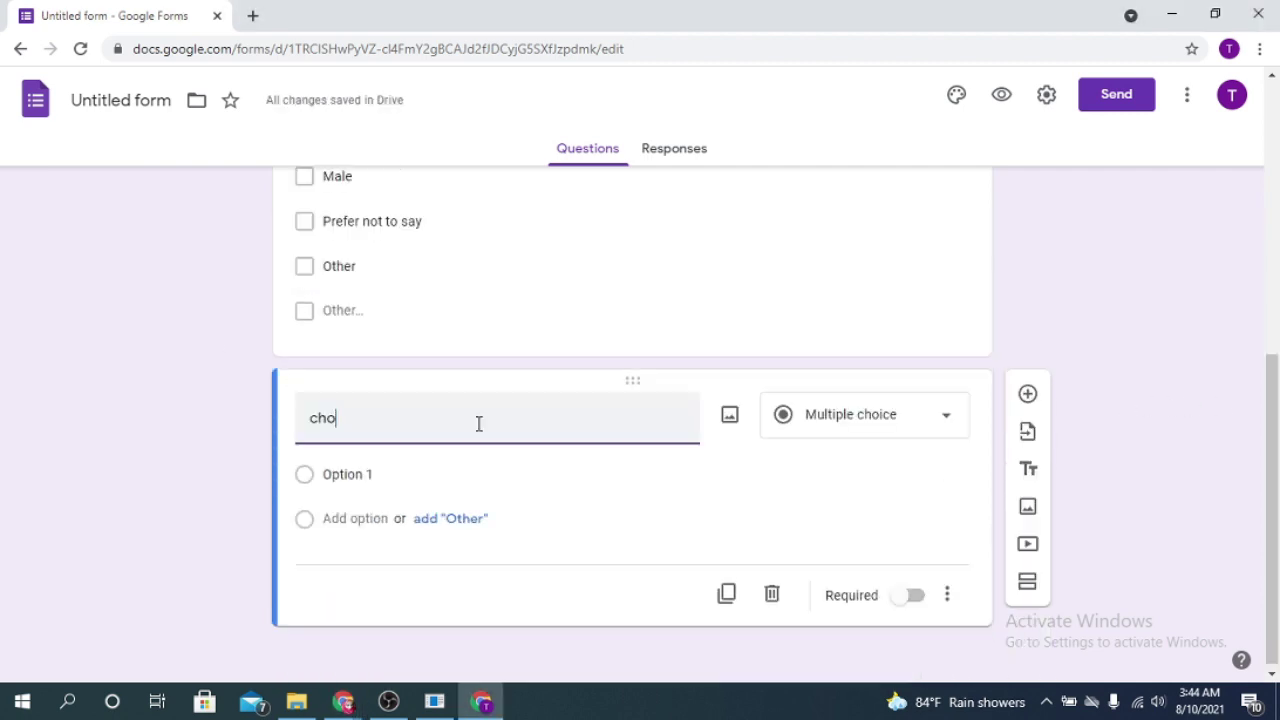
click(419, 474)
text(Form)
click(362, 518)
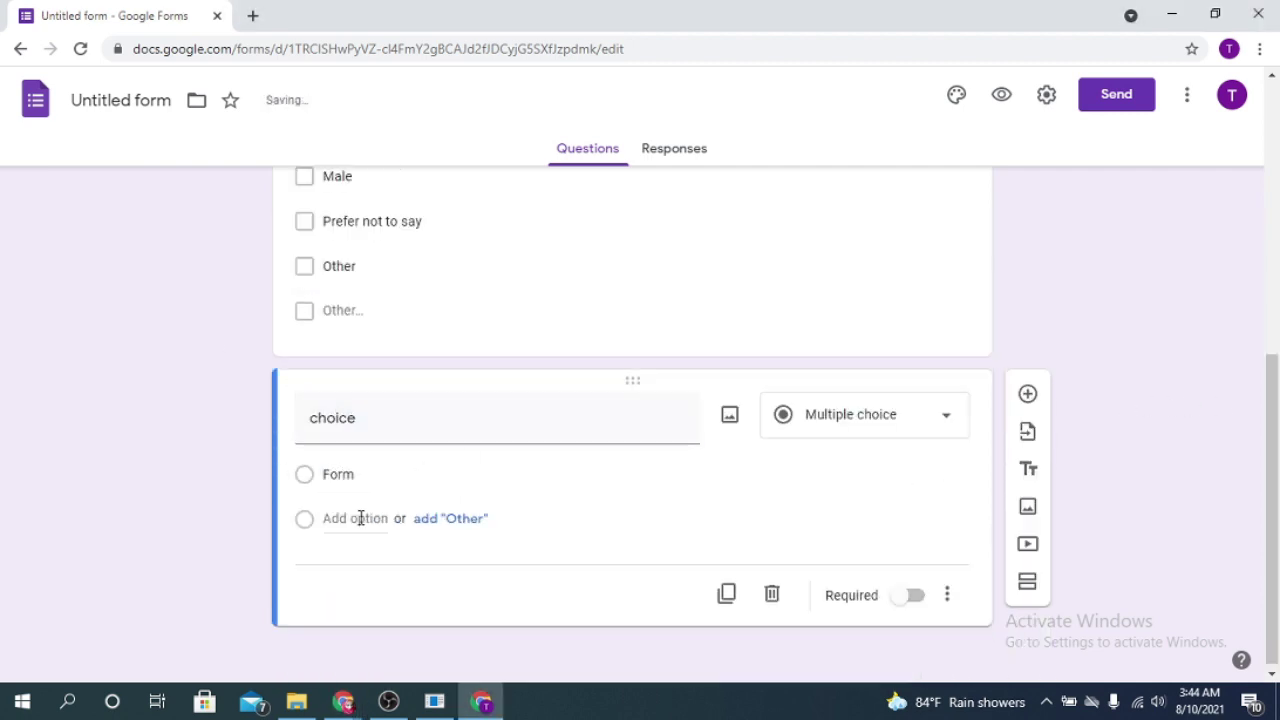
text(Sheet)
click(350, 566)
text(Slide)
key(Return)
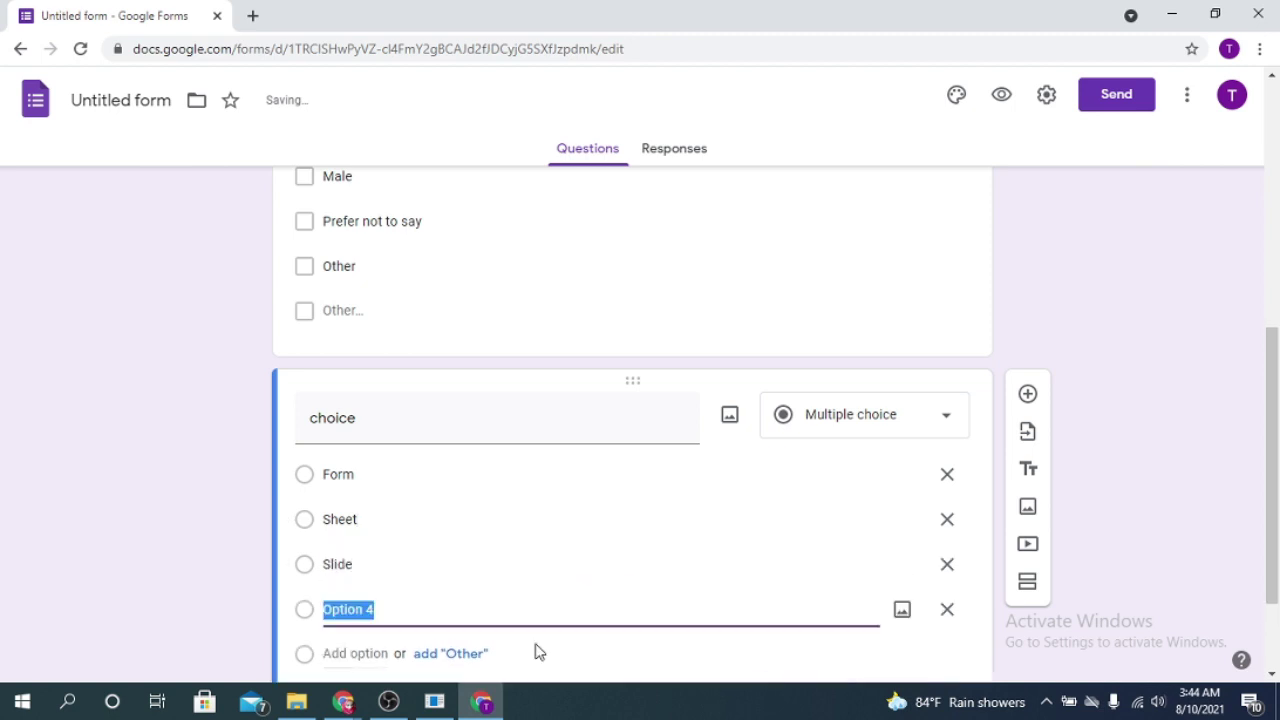
text(Doc)
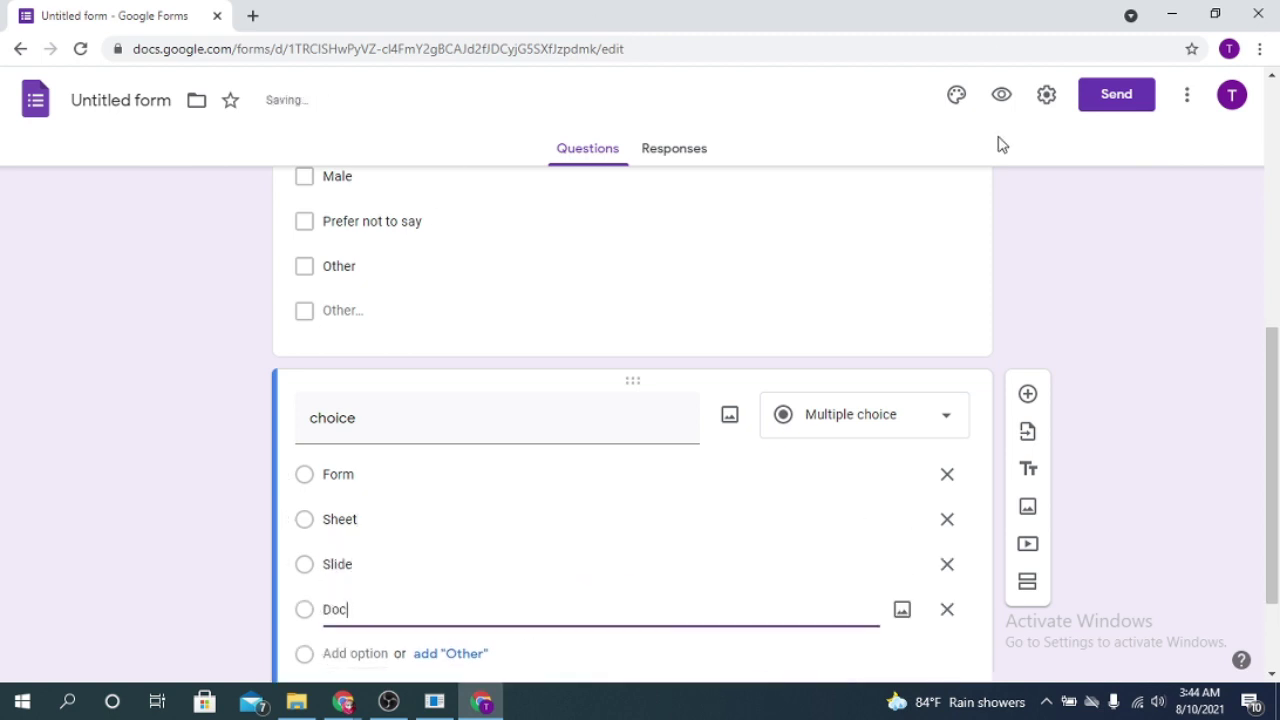
Step: Keep Multiple choice as the choice question's type
click(934, 407)
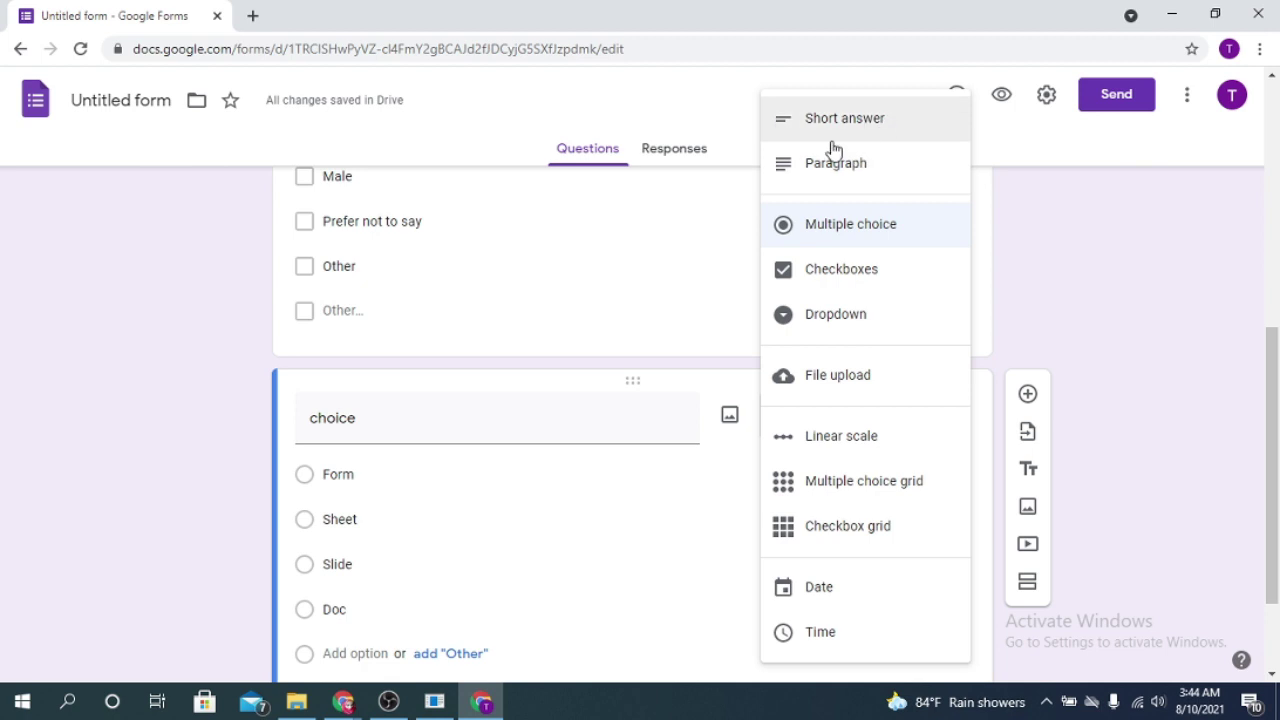
click(1204, 322)
scroll(677, 466, down, 2)
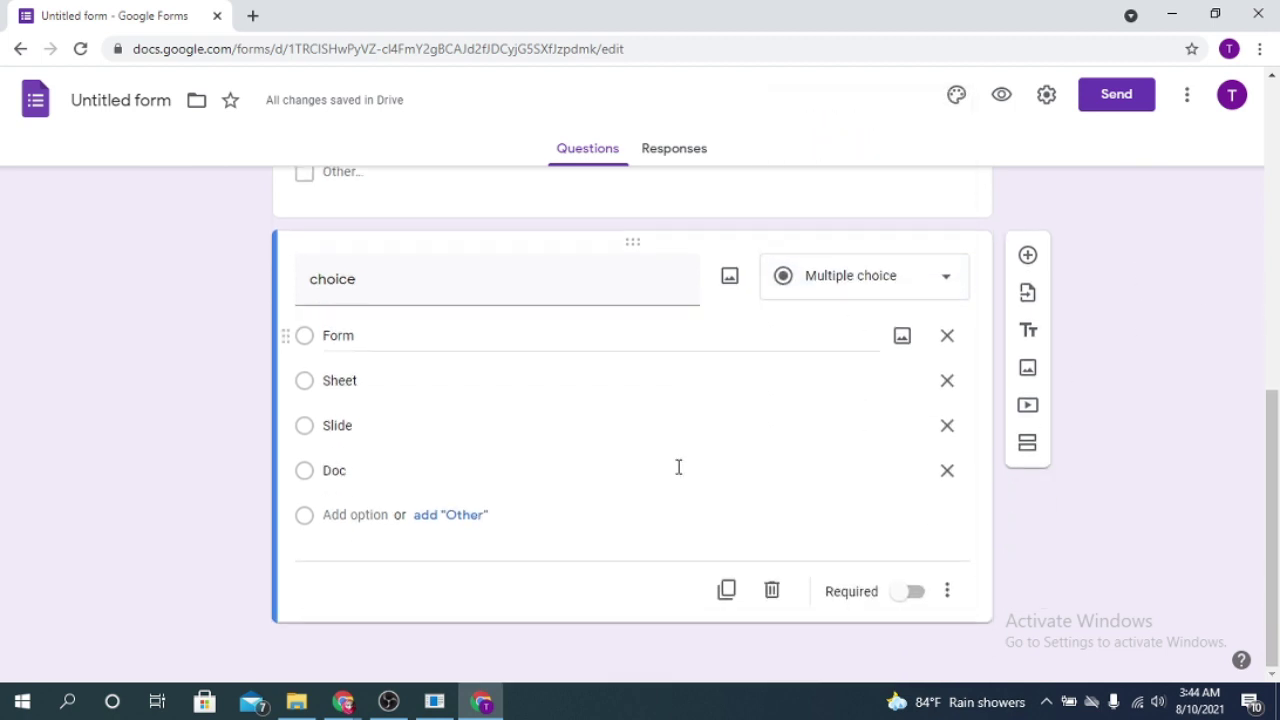
click(1030, 257)
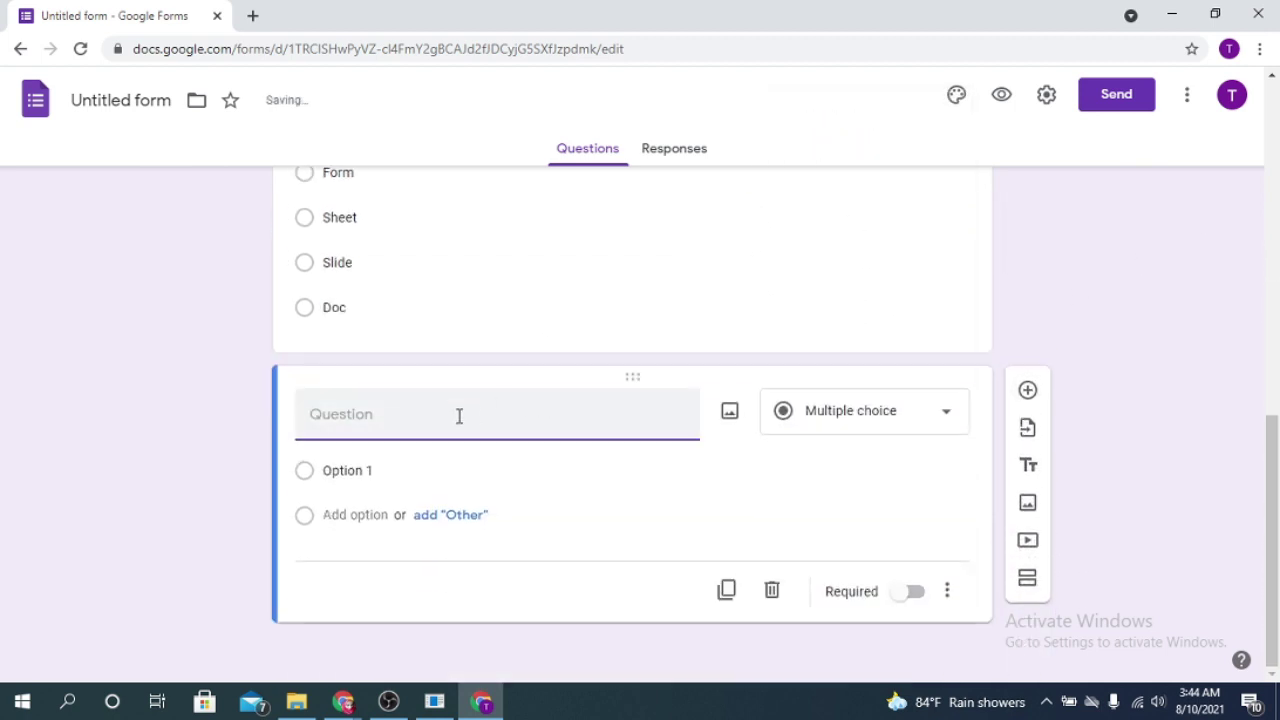
Step: Title the new question 'Your picture' and change its type to File upload
click(912, 413)
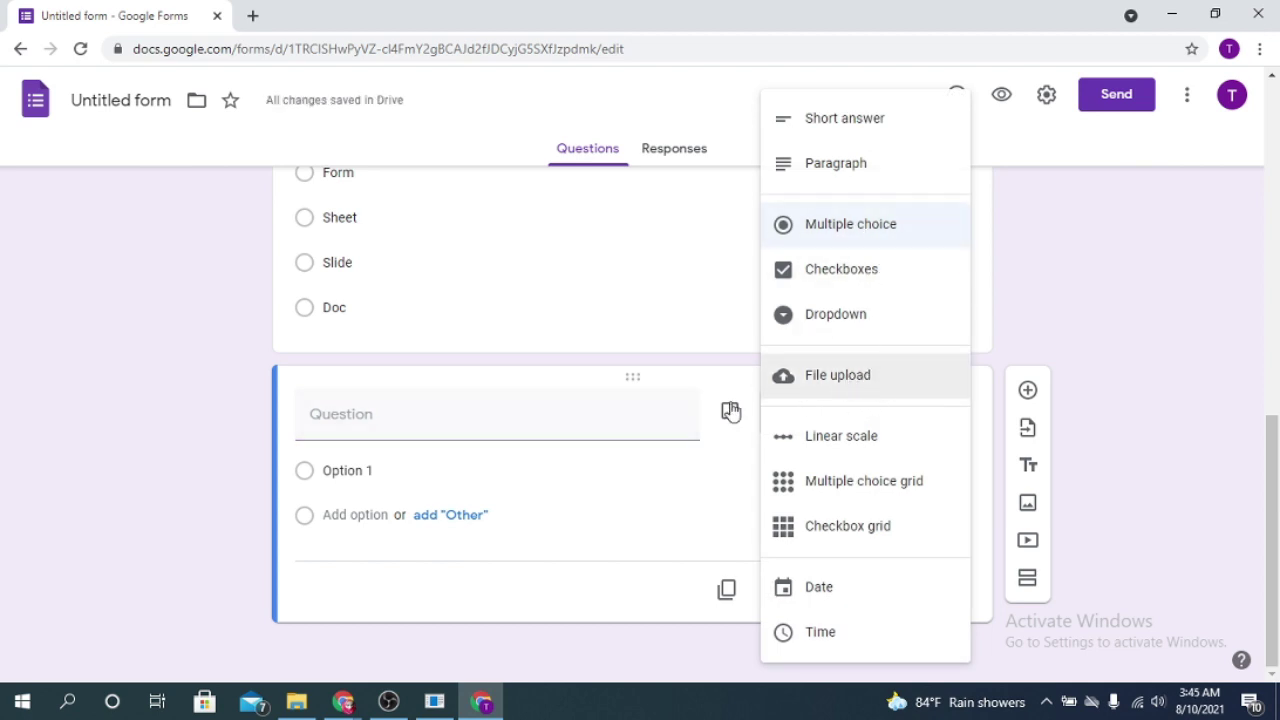
click(434, 411)
text(Your picture)
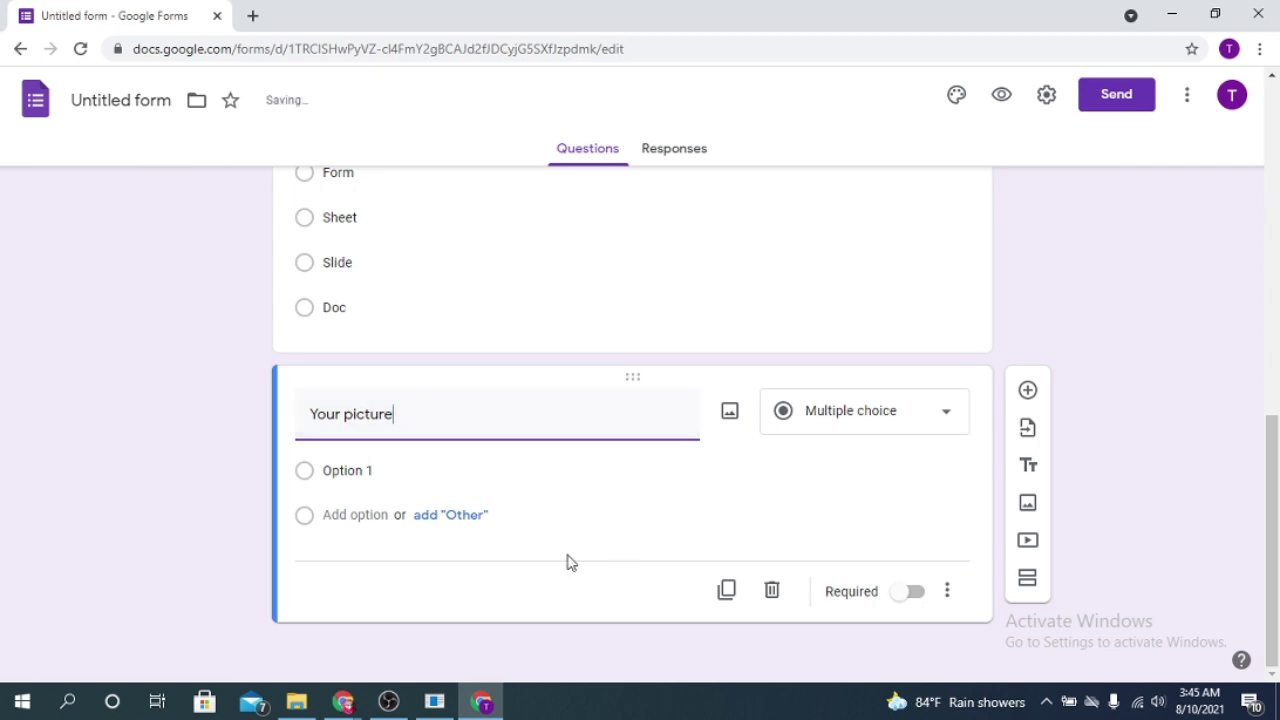
click(943, 411)
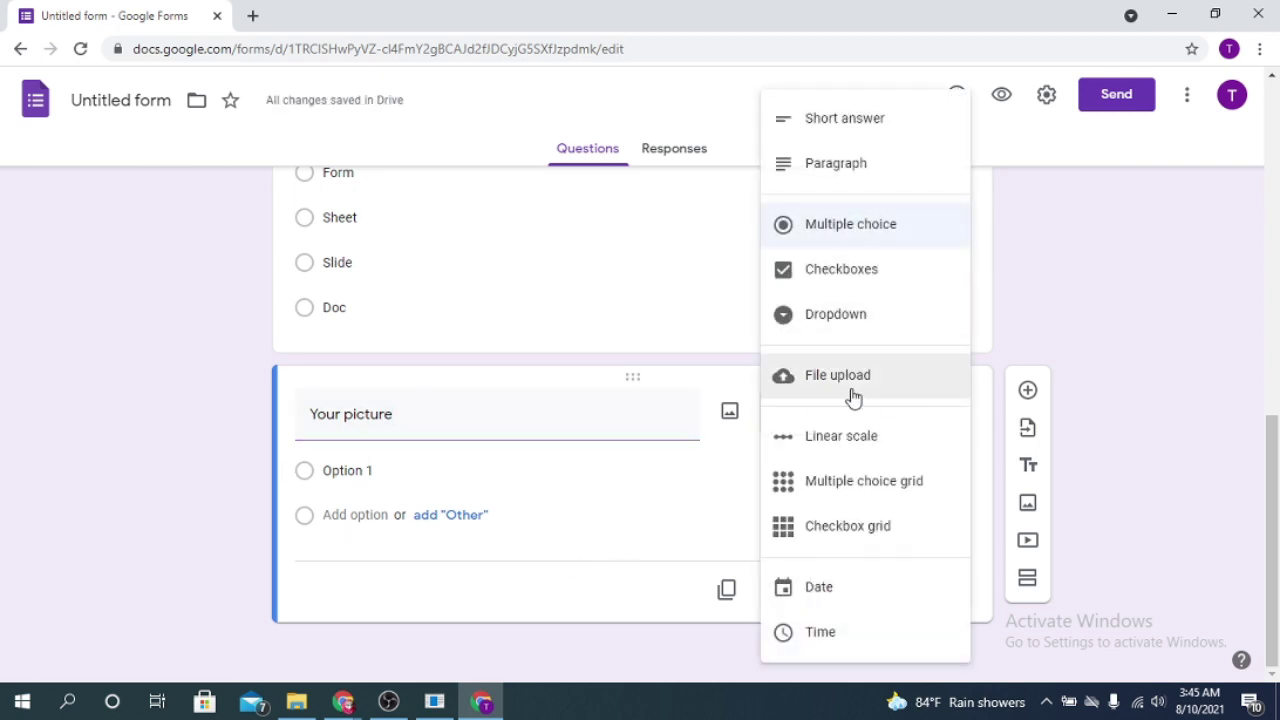
click(848, 397)
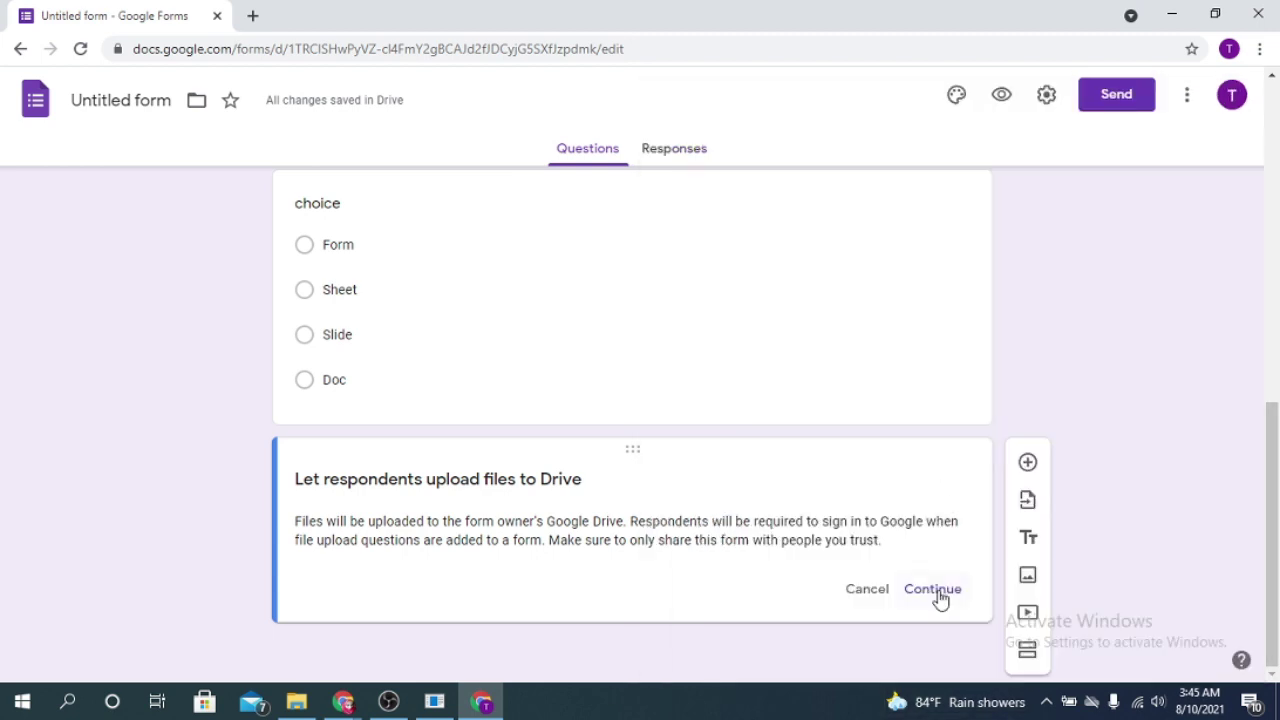
Step: Accept the Drive upload notice and allow only Image files
click(932, 590)
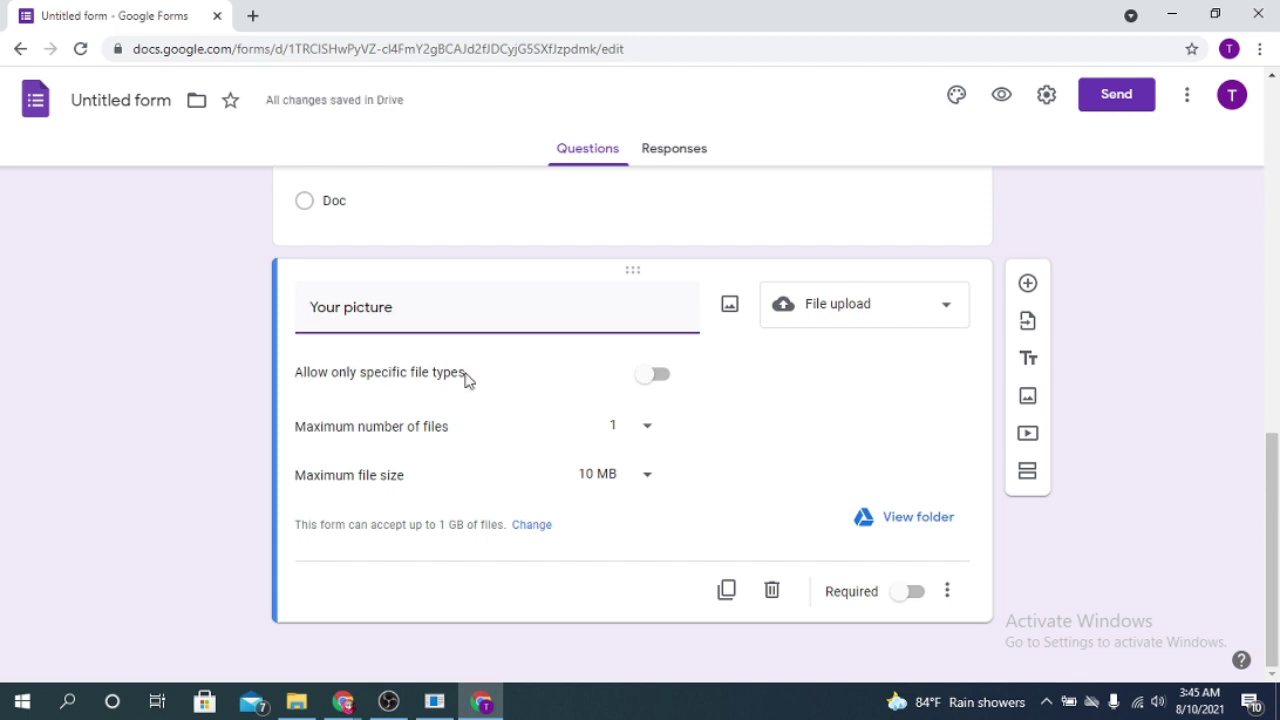
click(652, 378)
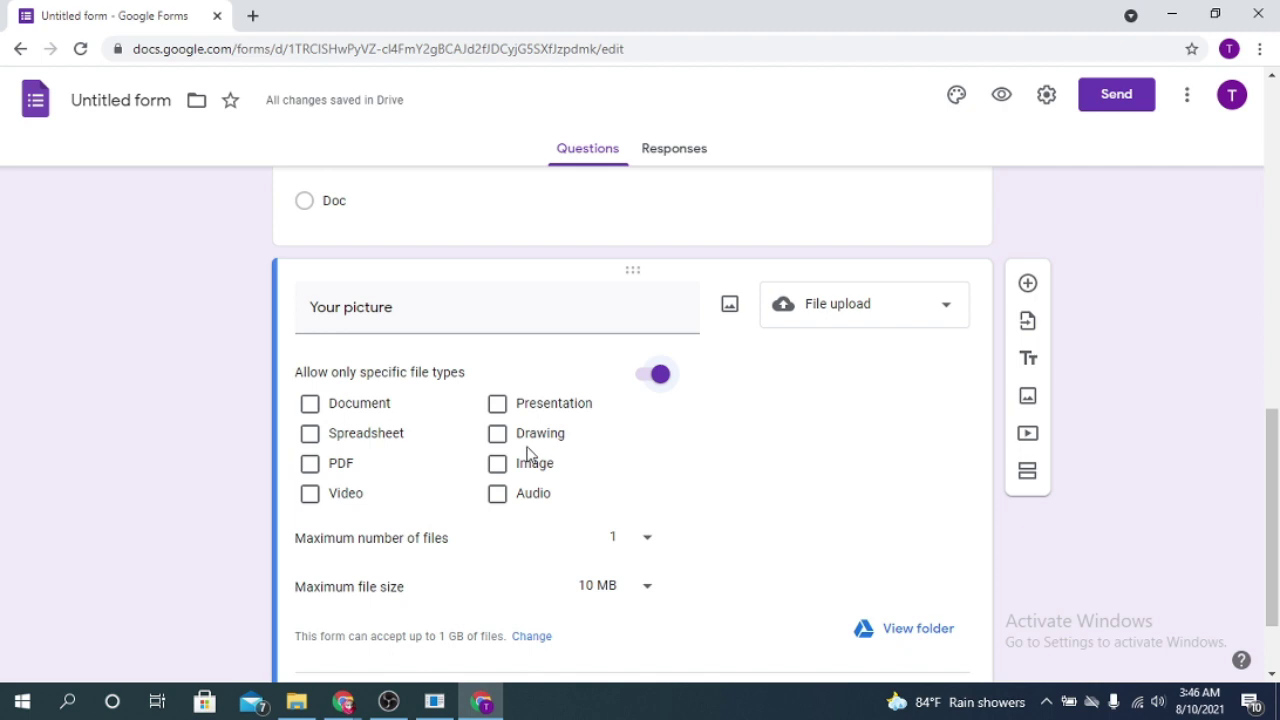
click(499, 466)
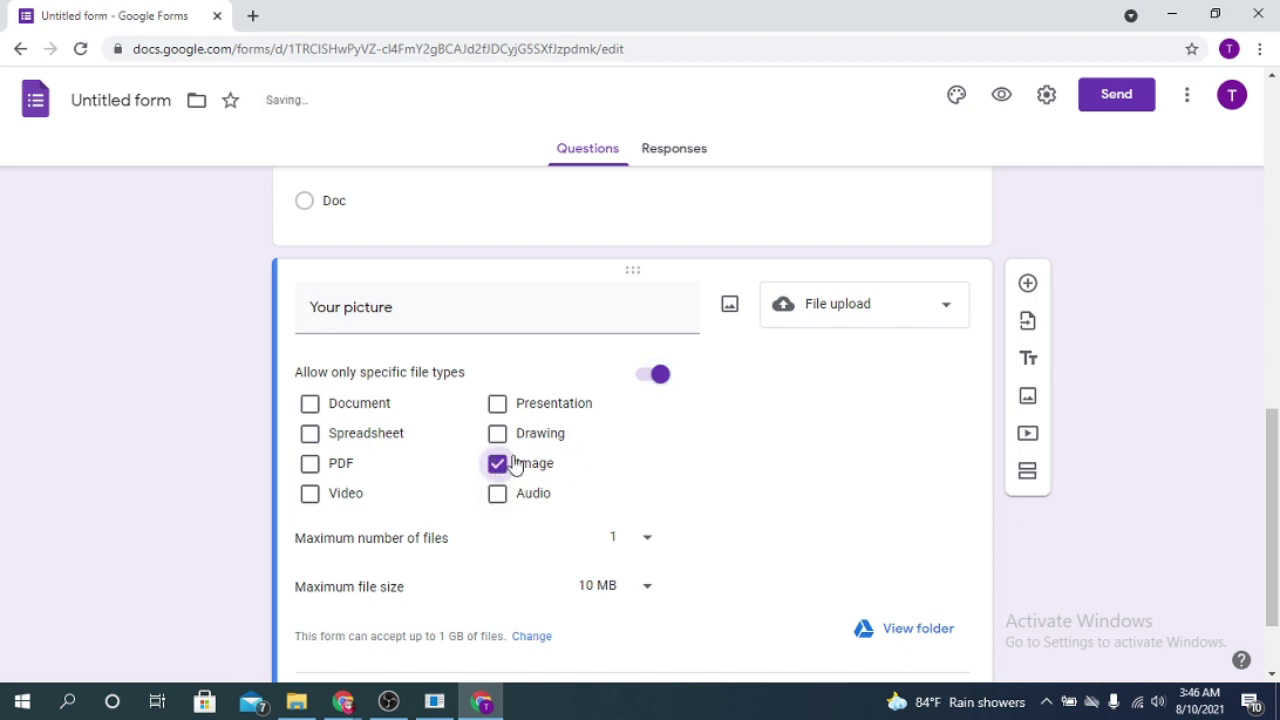
click(310, 465)
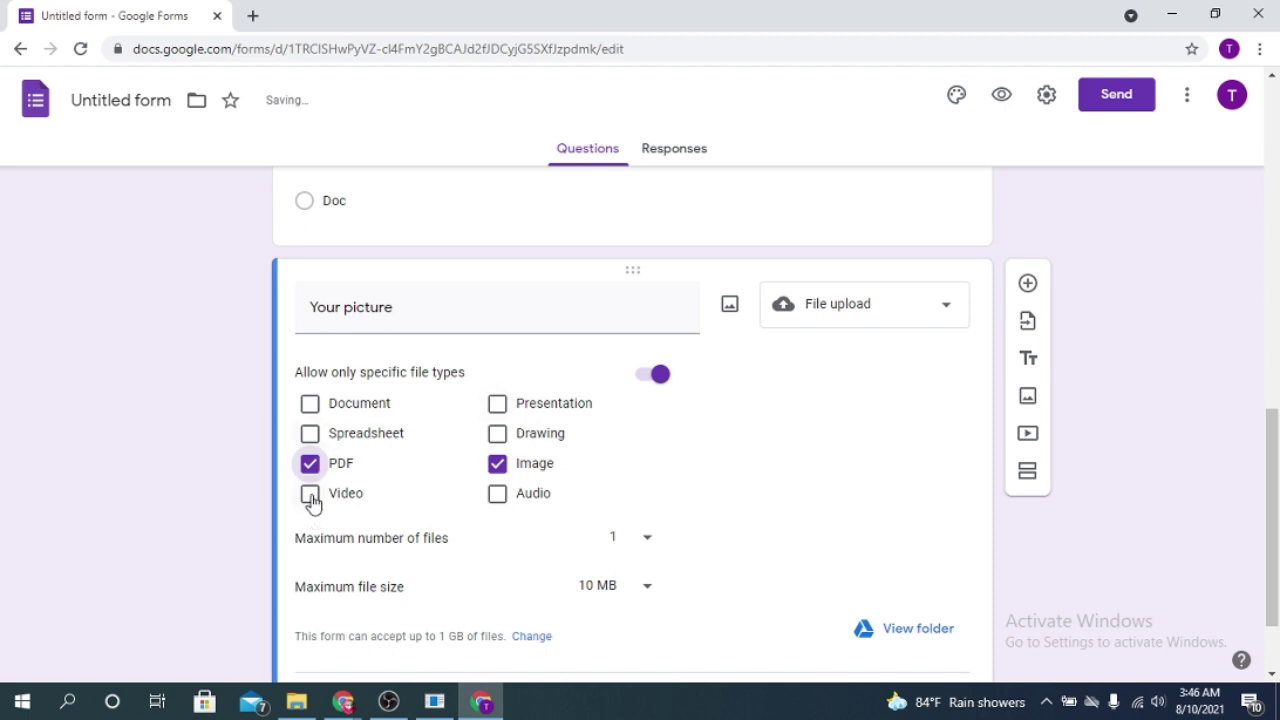
click(311, 498)
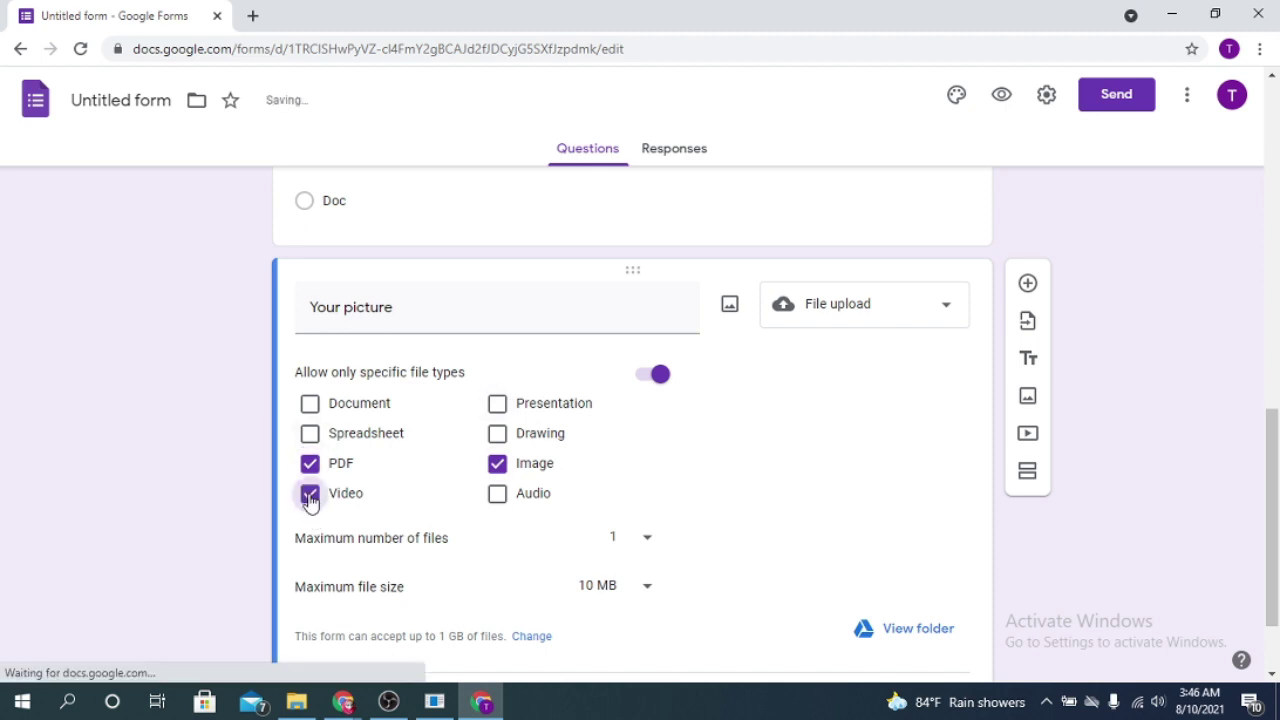
click(310, 495)
click(318, 466)
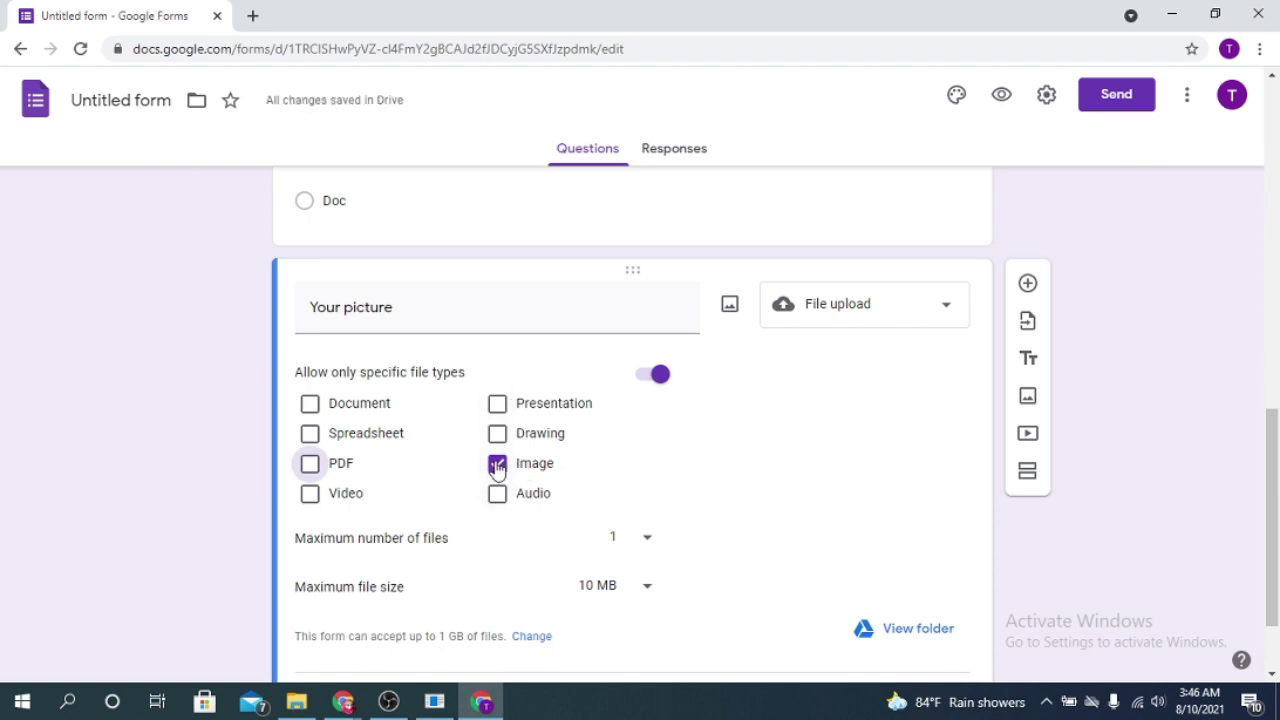
Step: Limit uploads to 1 file of at most 100 MB and make the question required
scroll(530, 550, down, 2)
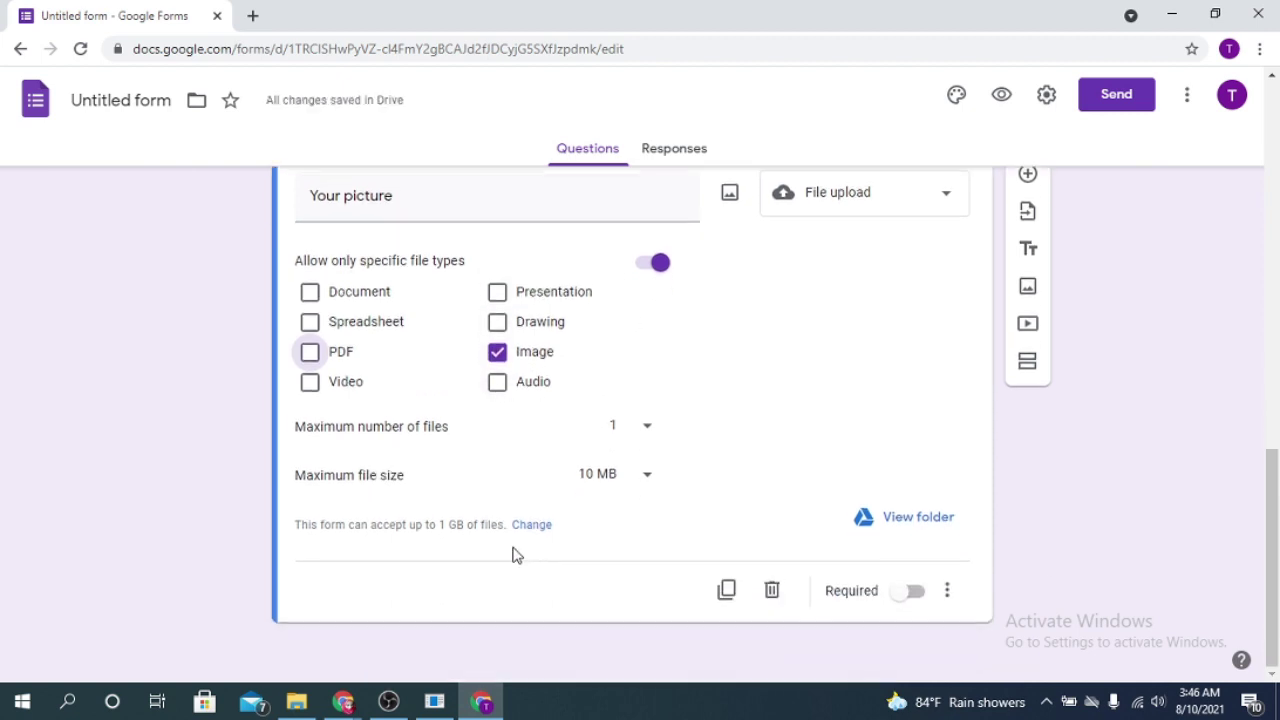
click(649, 428)
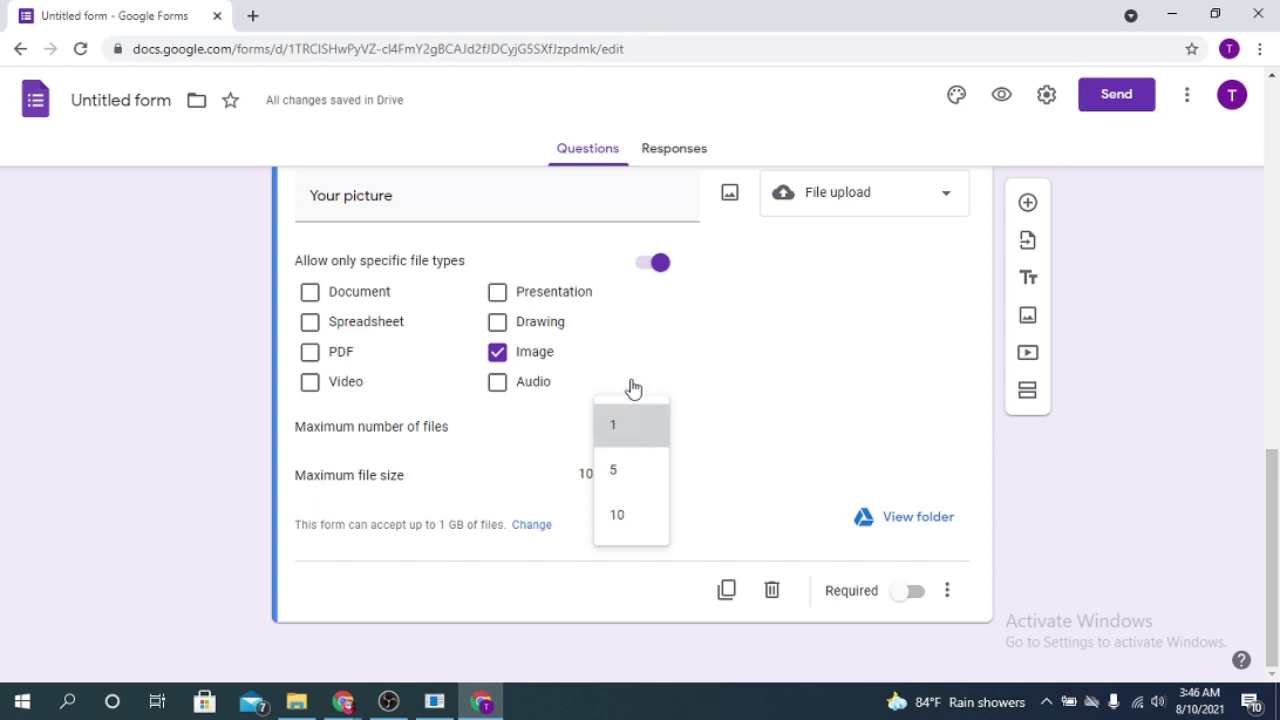
click(645, 432)
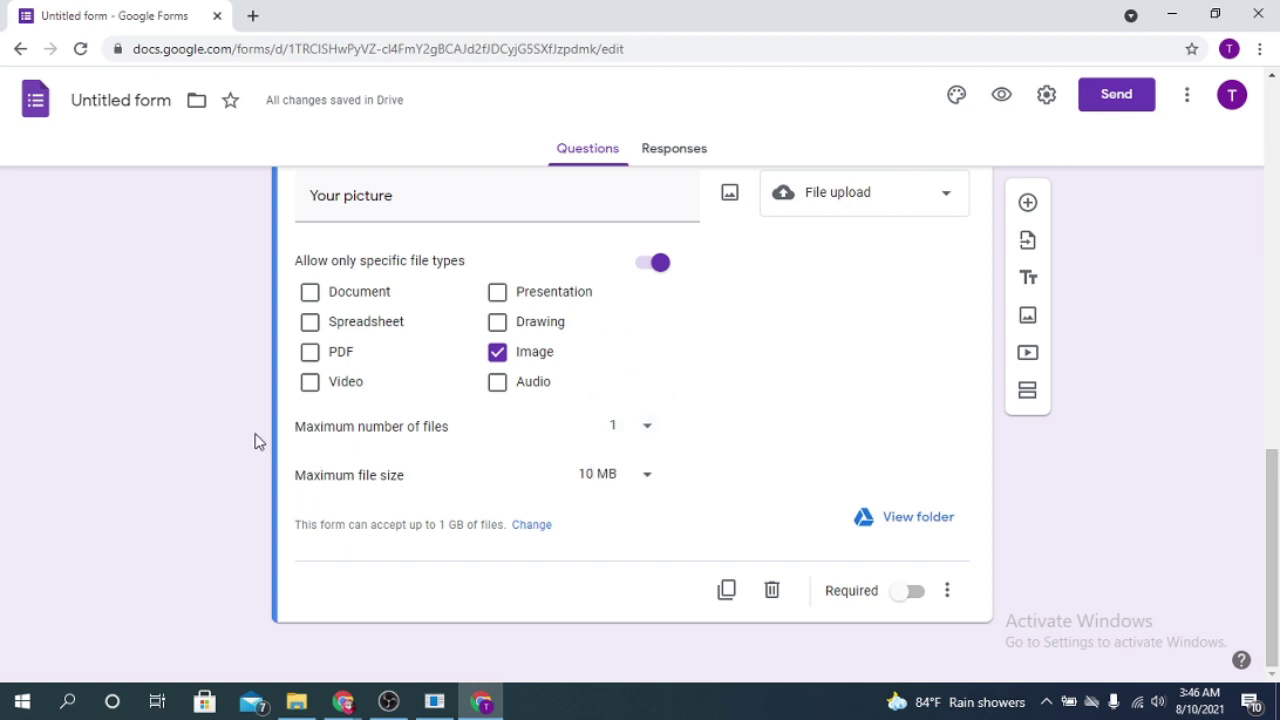
click(658, 478)
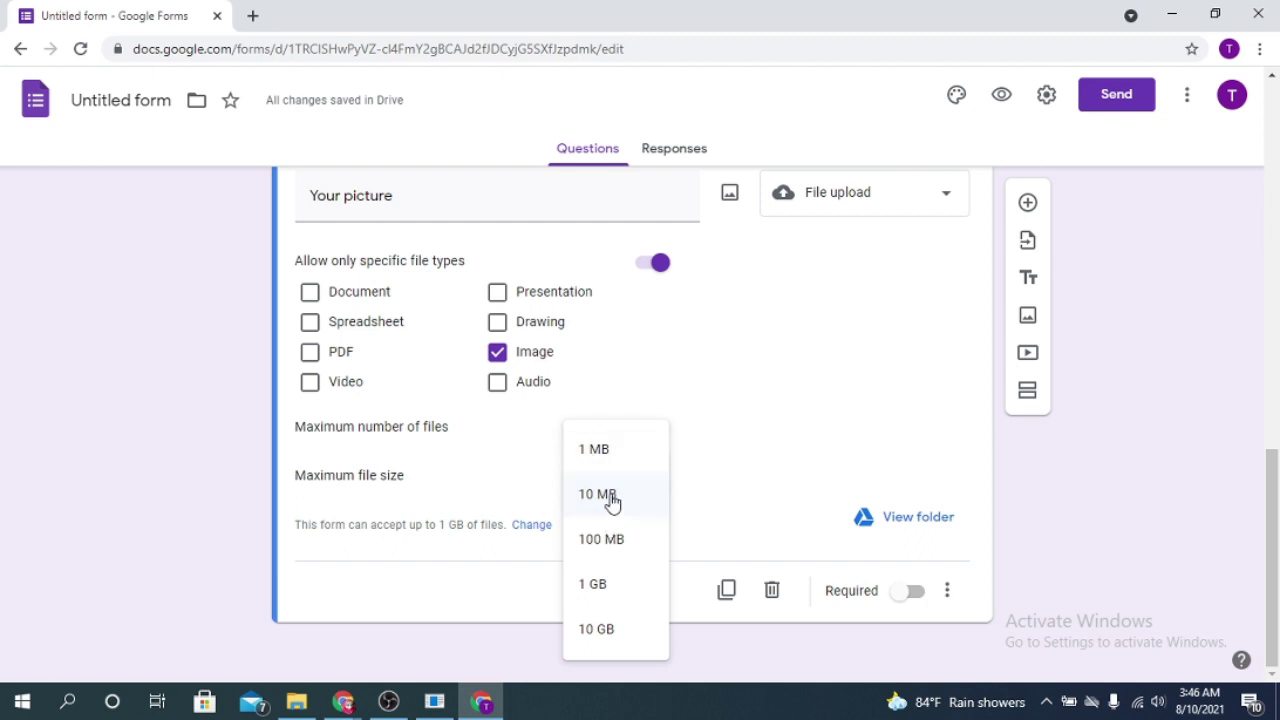
click(609, 543)
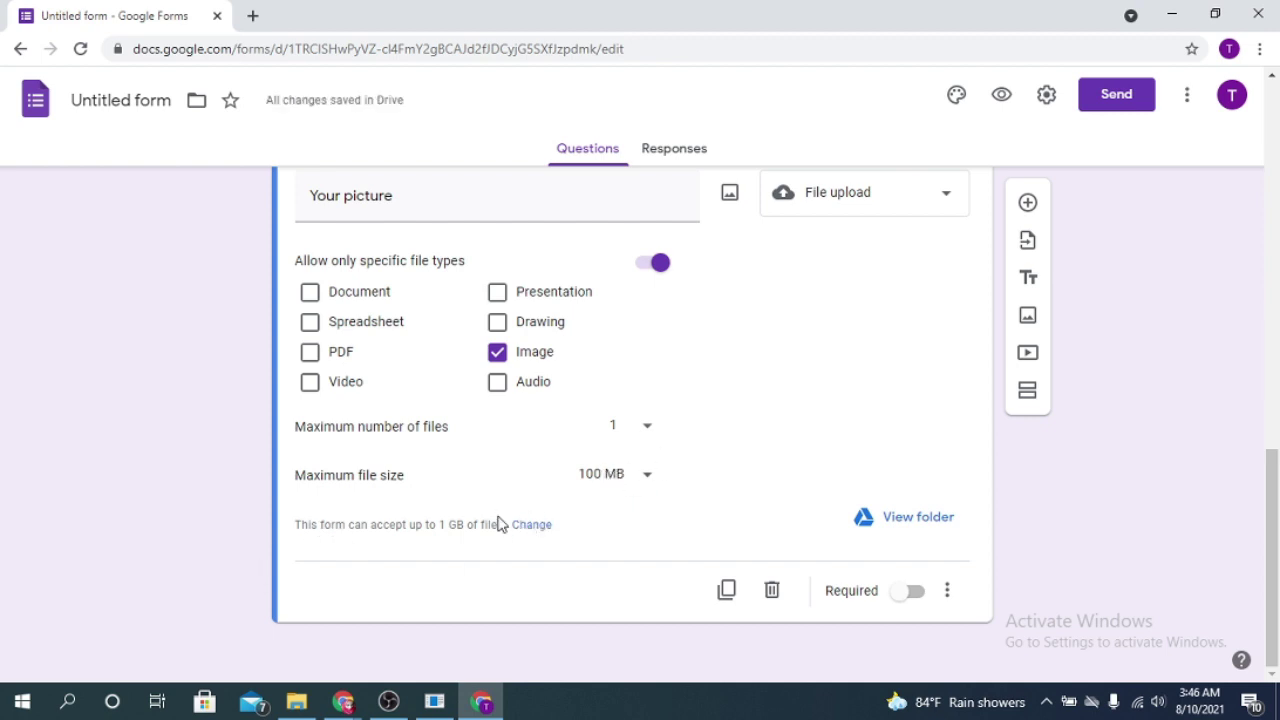
click(913, 592)
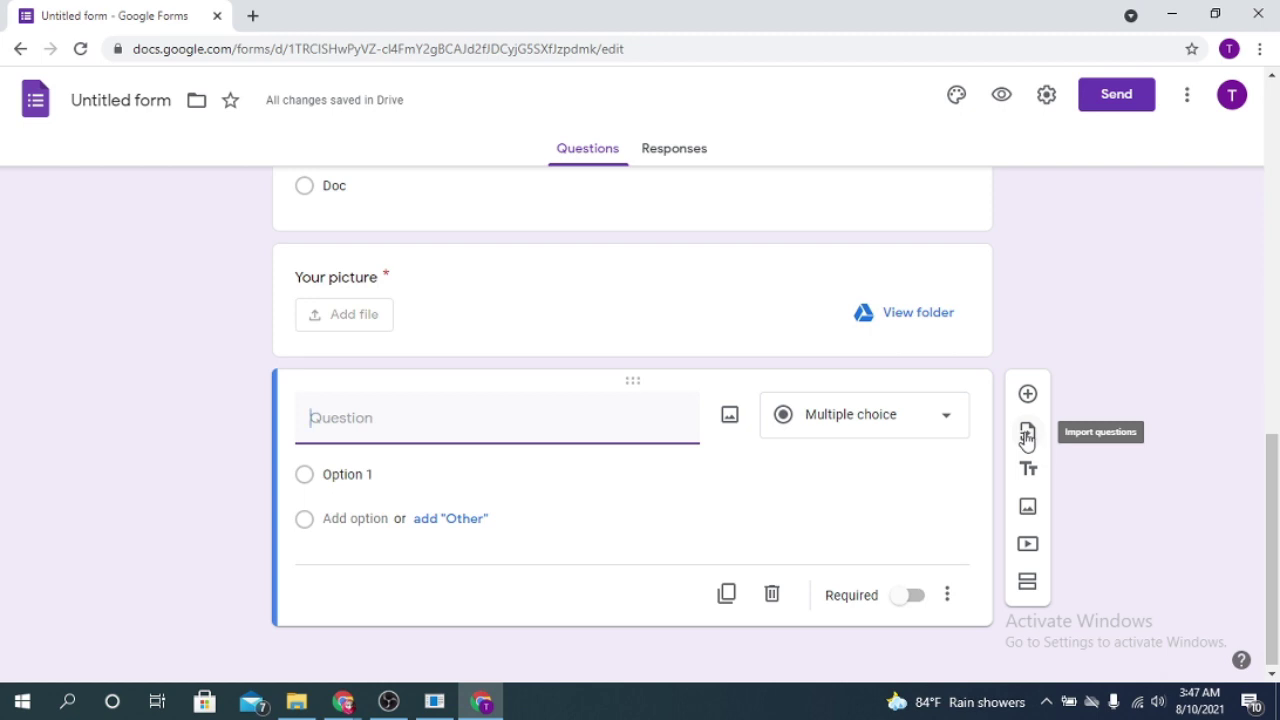
Step: Choose Untitled form as the source for importing questions
click(1027, 436)
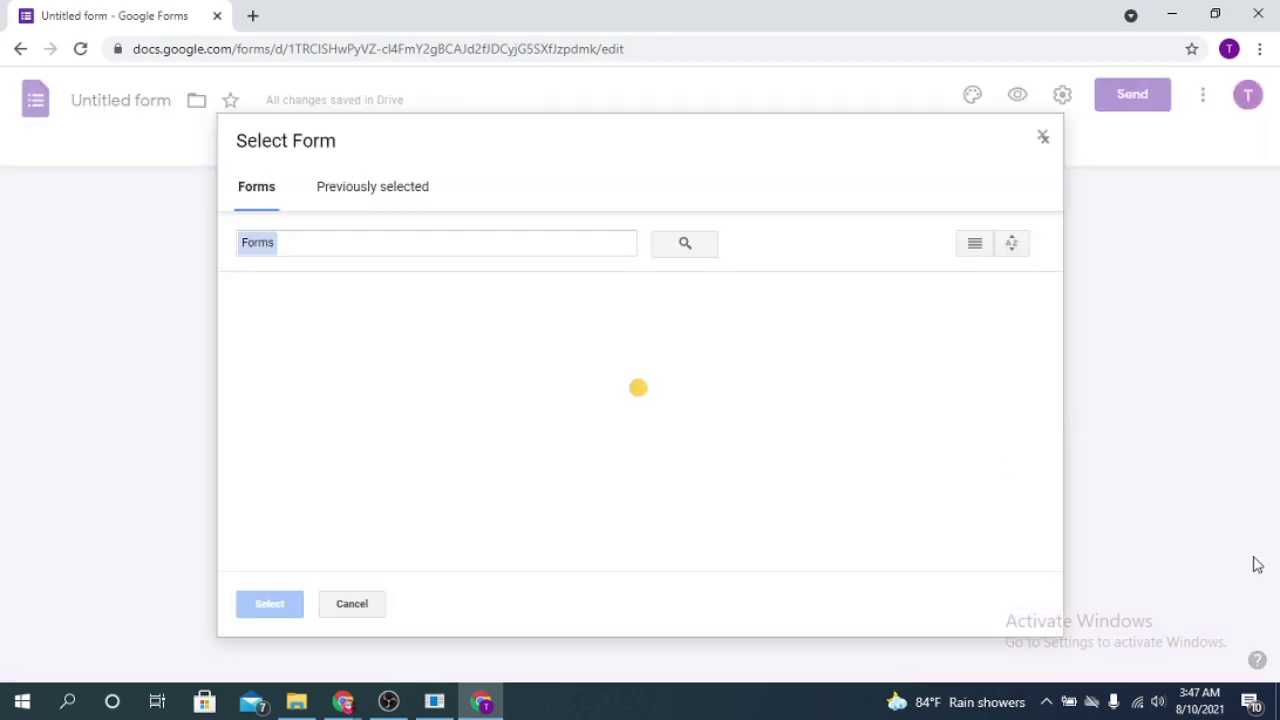
click(345, 184)
click(256, 186)
click(320, 420)
click(266, 604)
scroll(1083, 414, down, 2)
scroll(1089, 498, up, 2)
scroll(1088, 429, up, 2)
scroll(1133, 203, down, 2)
scroll(1008, 434, down, 2)
scroll(1234, 337, up, 2)
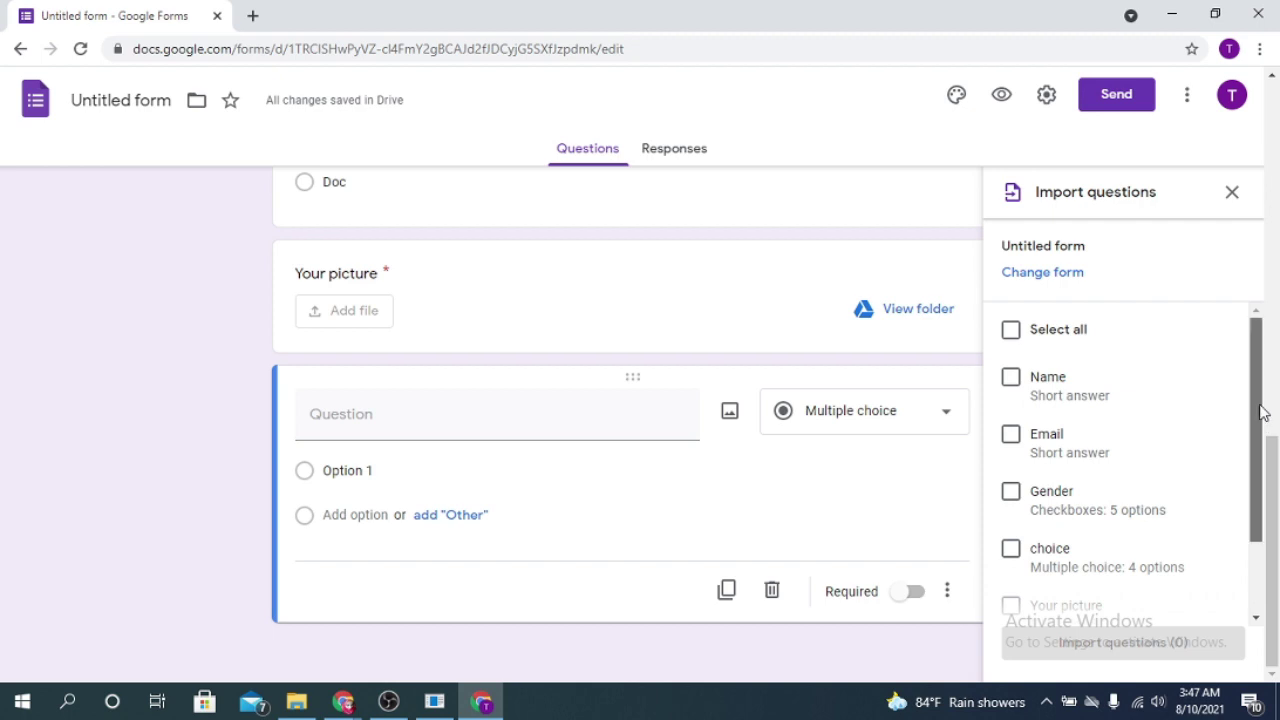
scroll(1128, 385, down, 2)
Step: Import Email, Gender, choice, Your picture and the one-option multiple choice question
click(1013, 340)
click(1012, 396)
click(1012, 453)
click(1016, 509)
click(1011, 565)
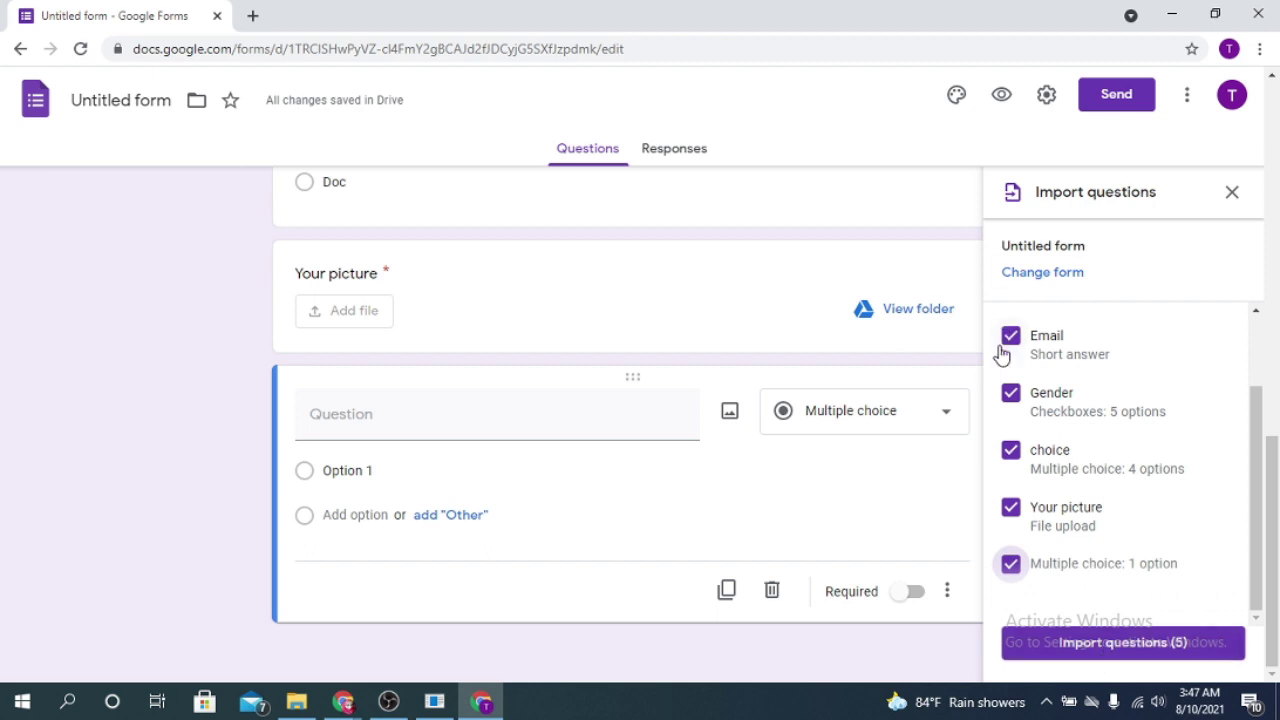
click(1099, 648)
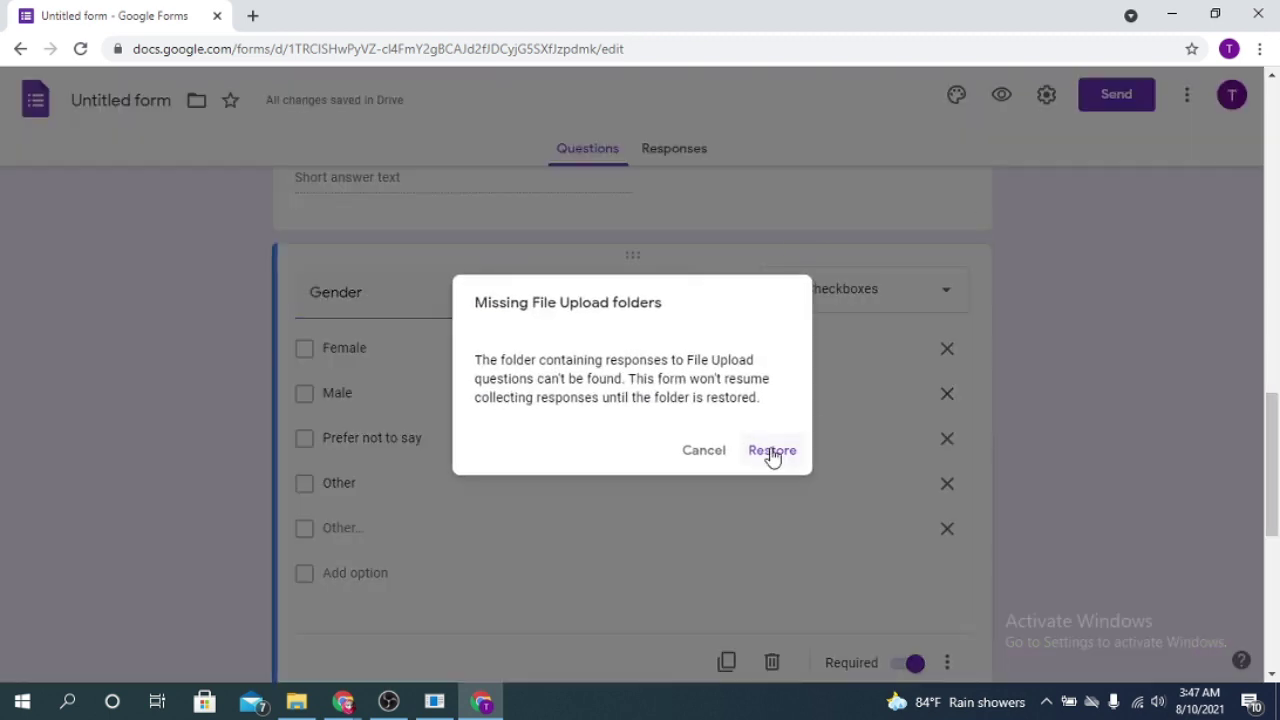
Step: Restore the upload folders, delete the blank question, and duplicate Your picture to become NID
click(772, 452)
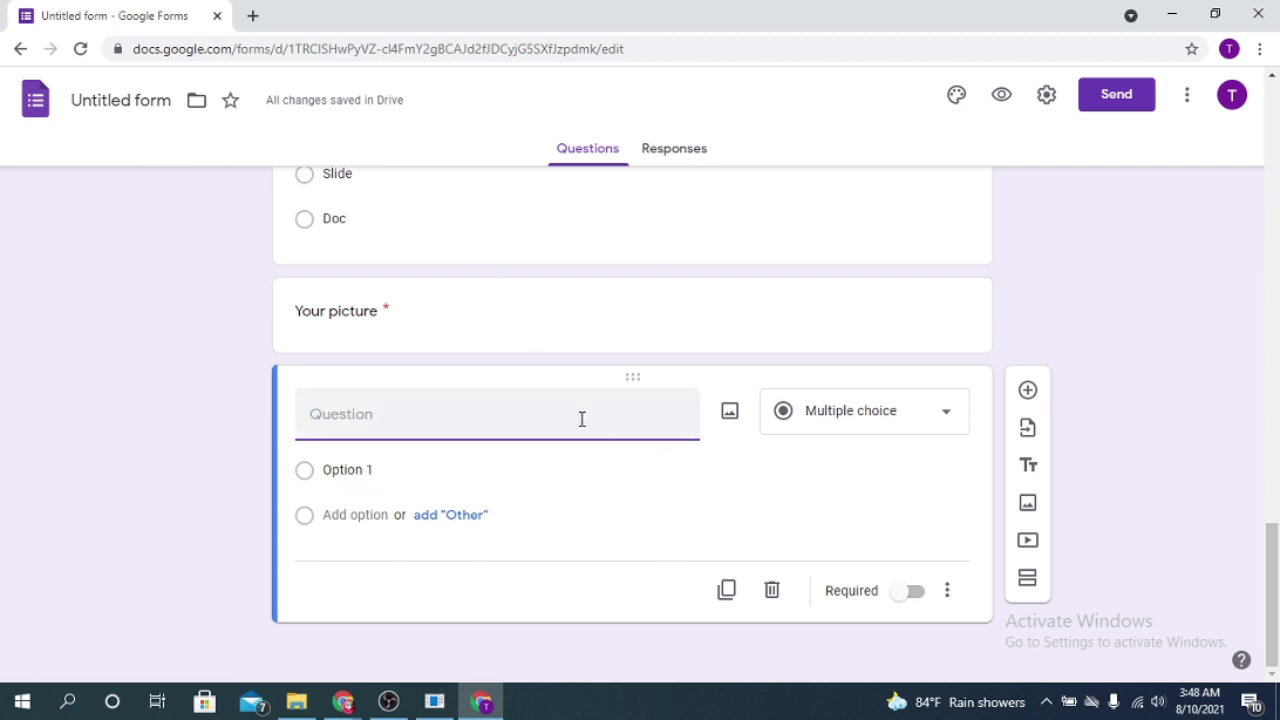
click(774, 594)
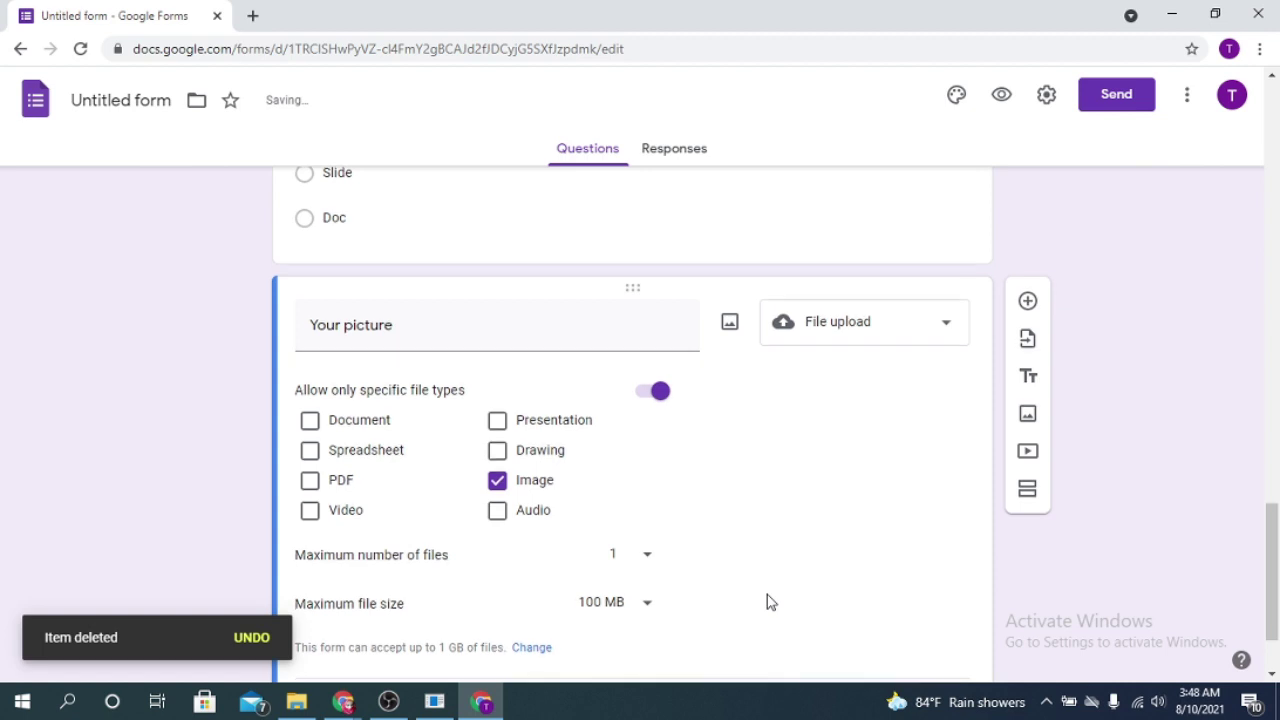
click(879, 414)
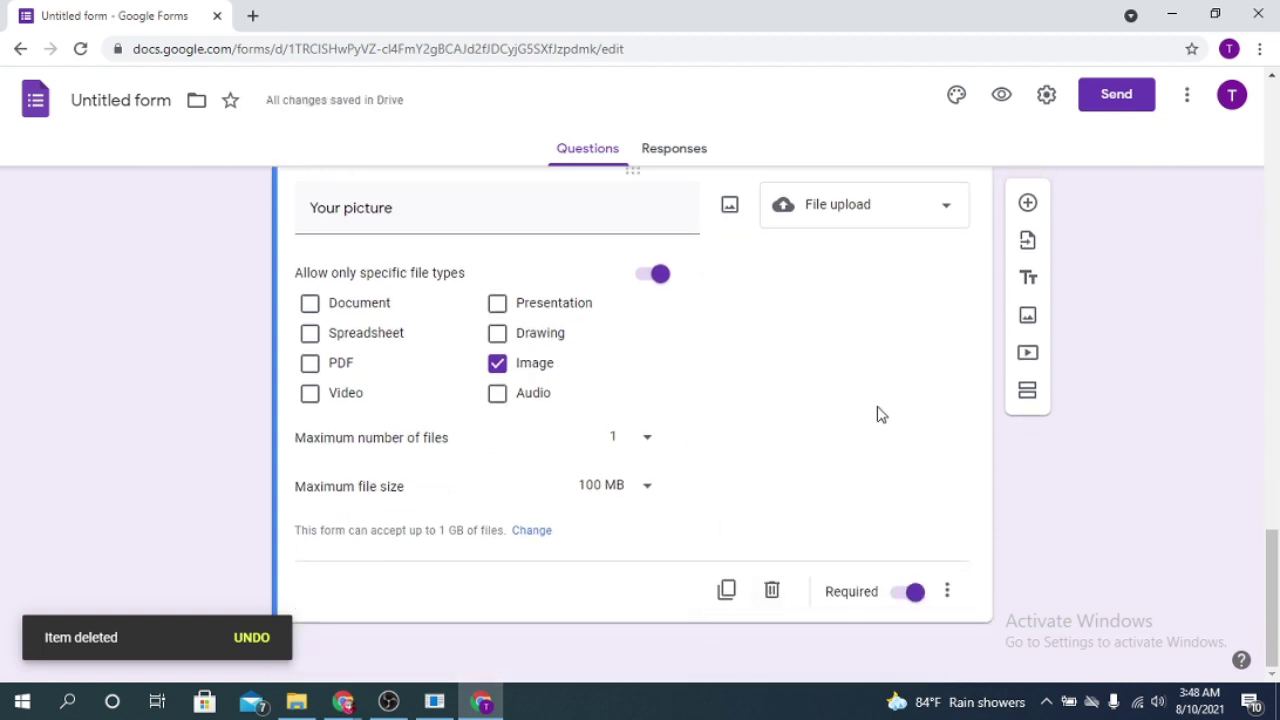
click(727, 592)
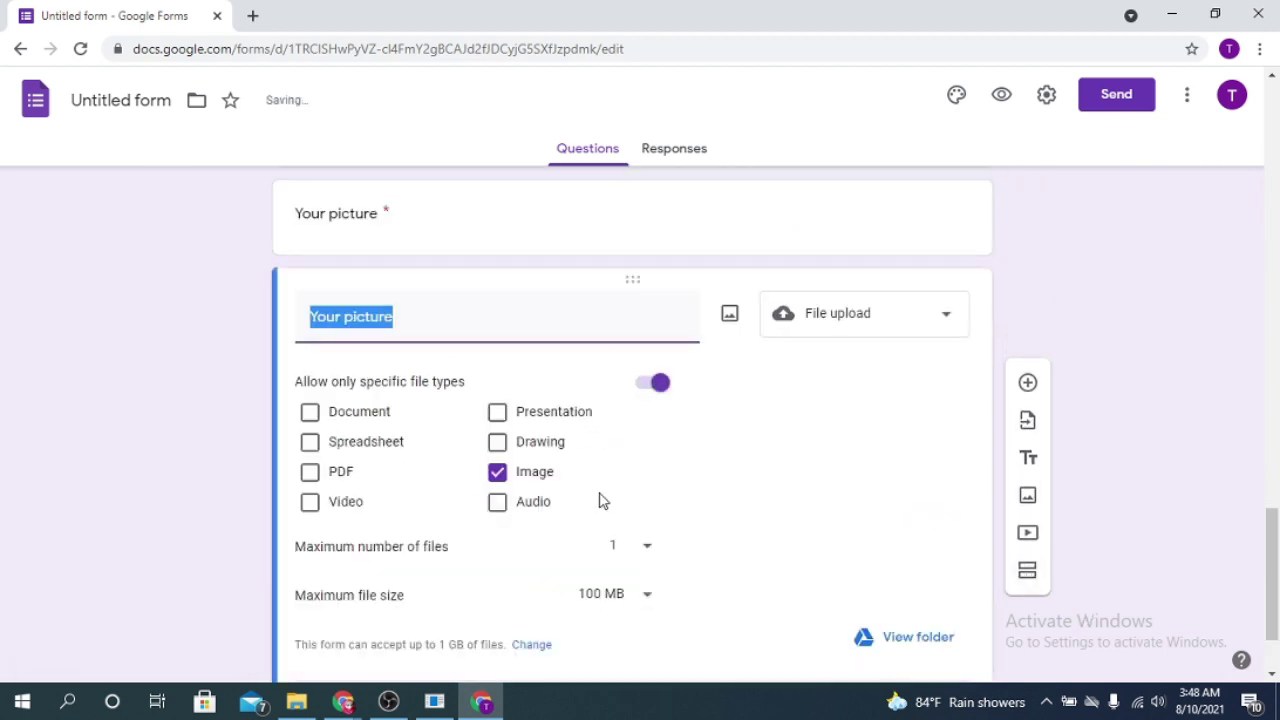
click(411, 314)
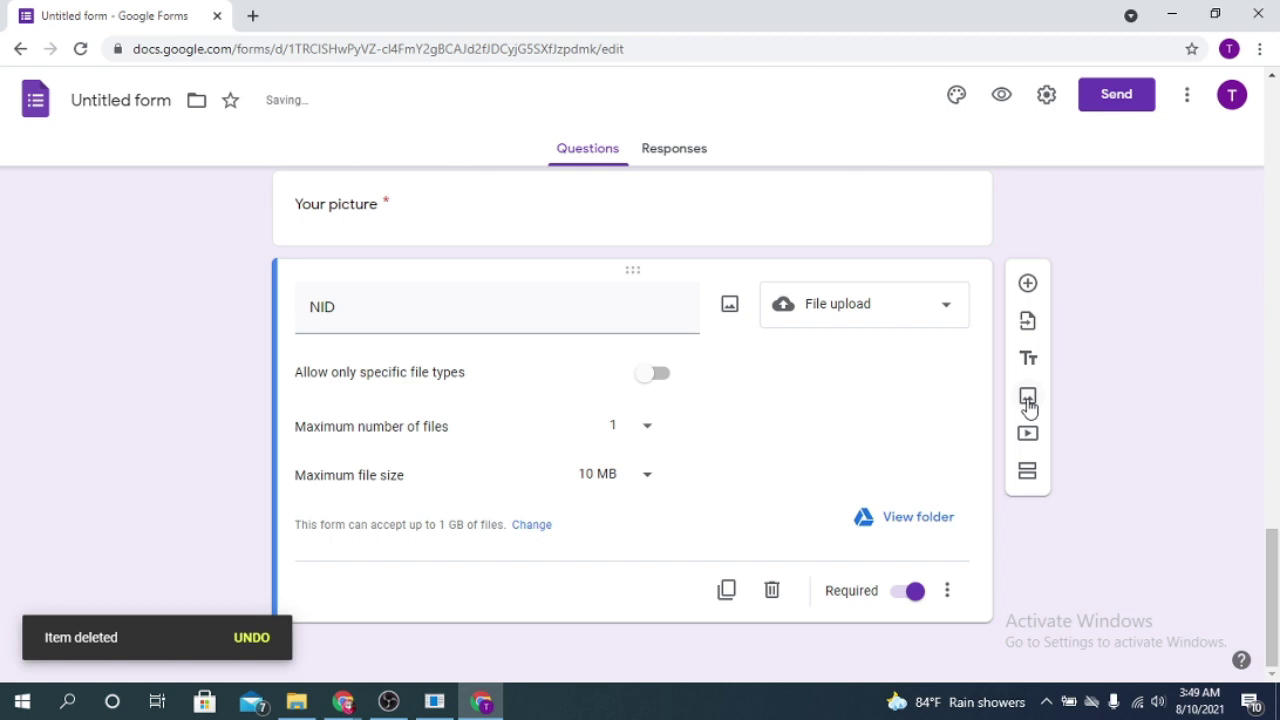
Step: Insert the watercolour tree picture from Downloads as an image item below the NID question
click(1028, 398)
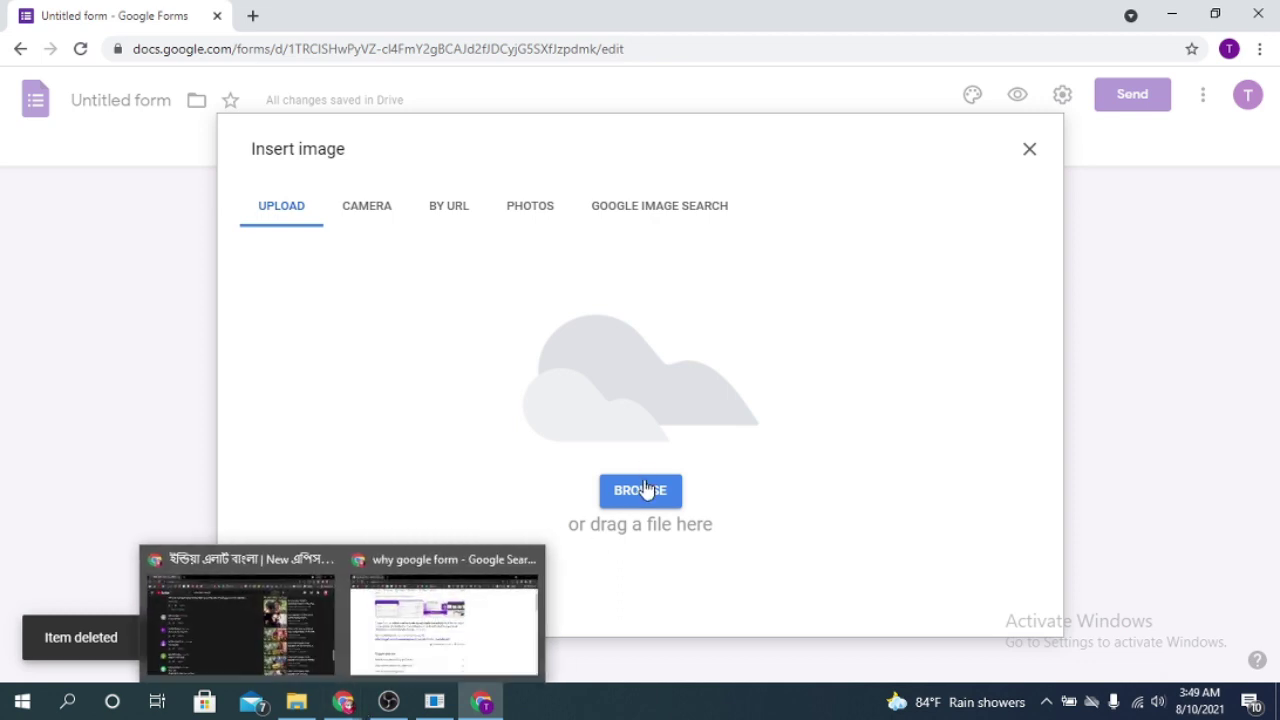
click(370, 209)
click(525, 208)
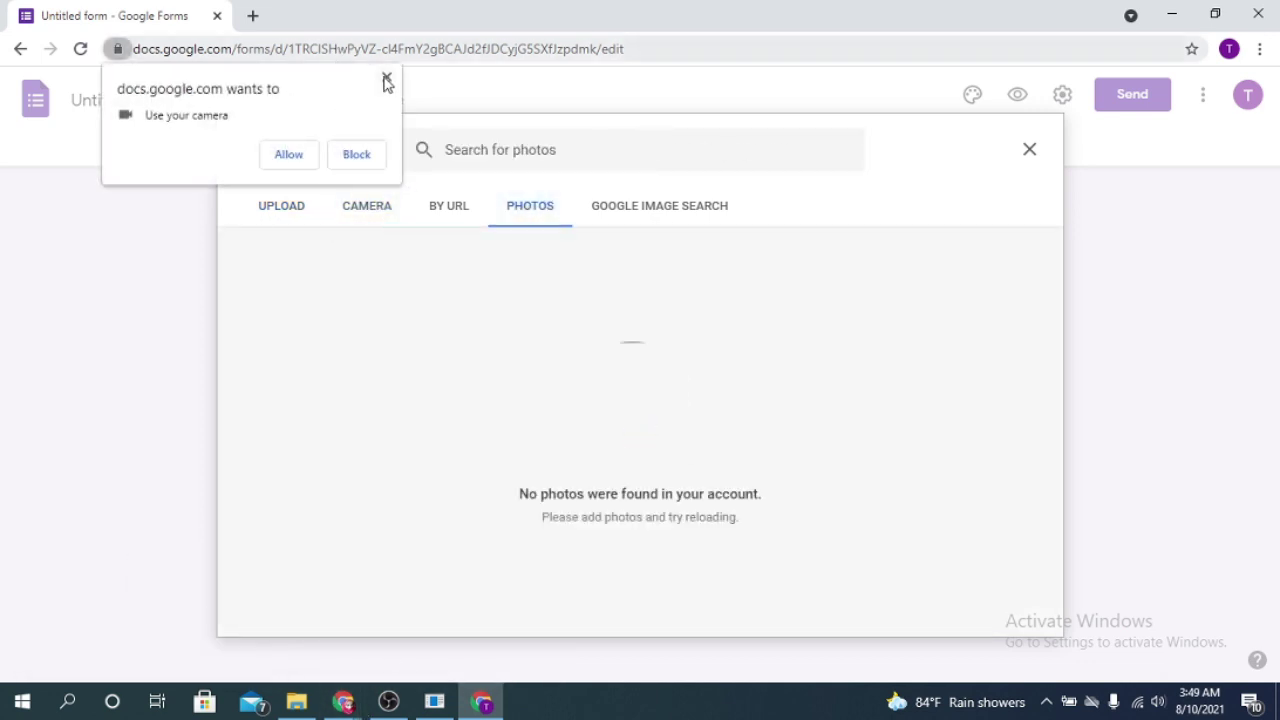
click(386, 80)
click(680, 206)
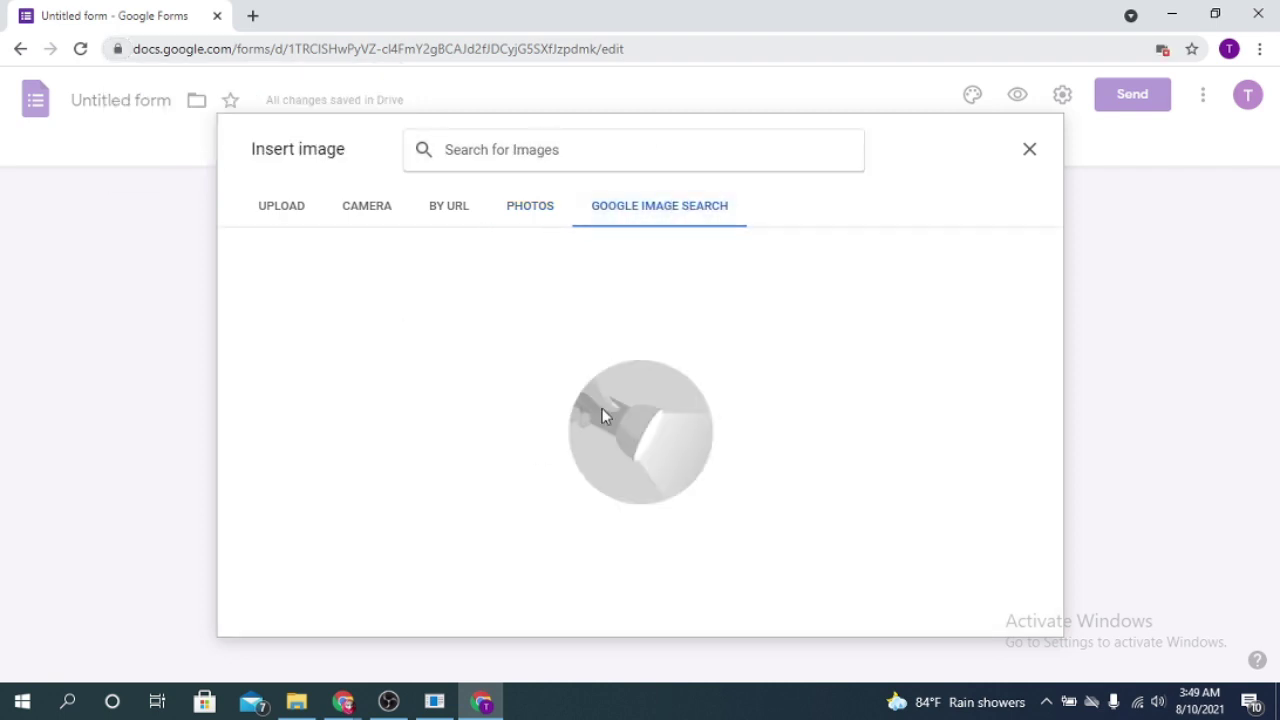
click(440, 217)
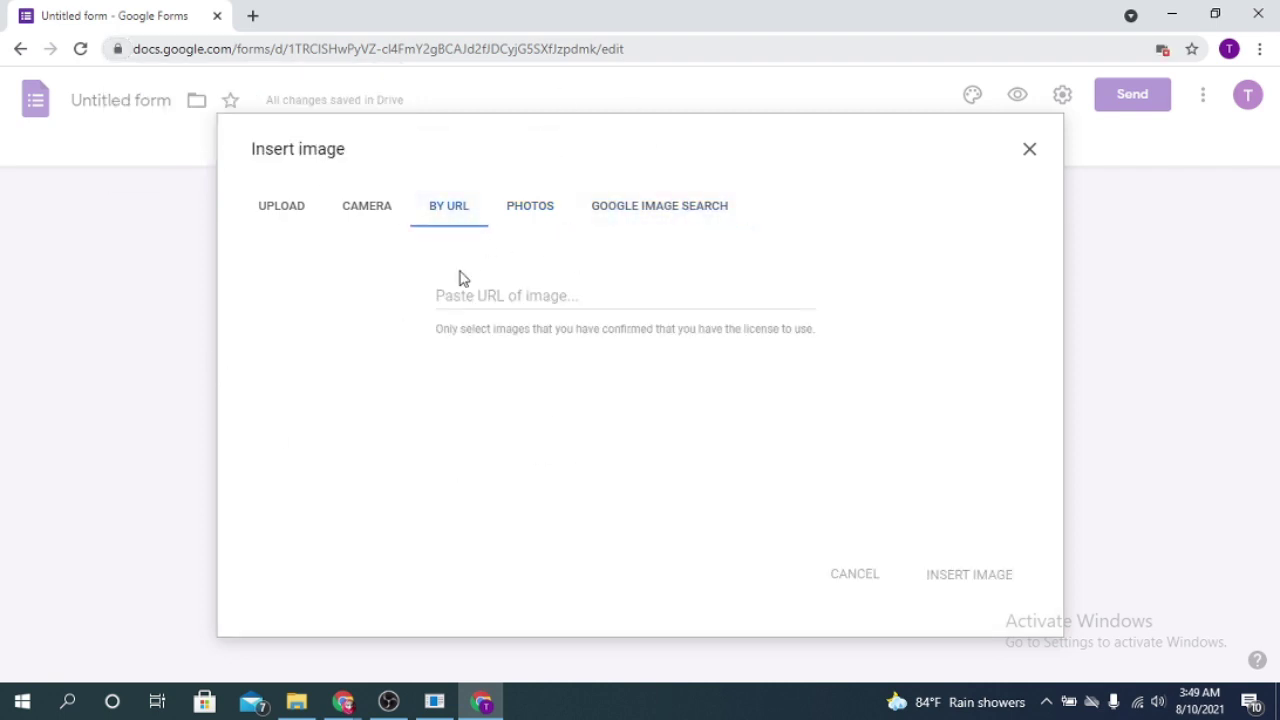
click(256, 216)
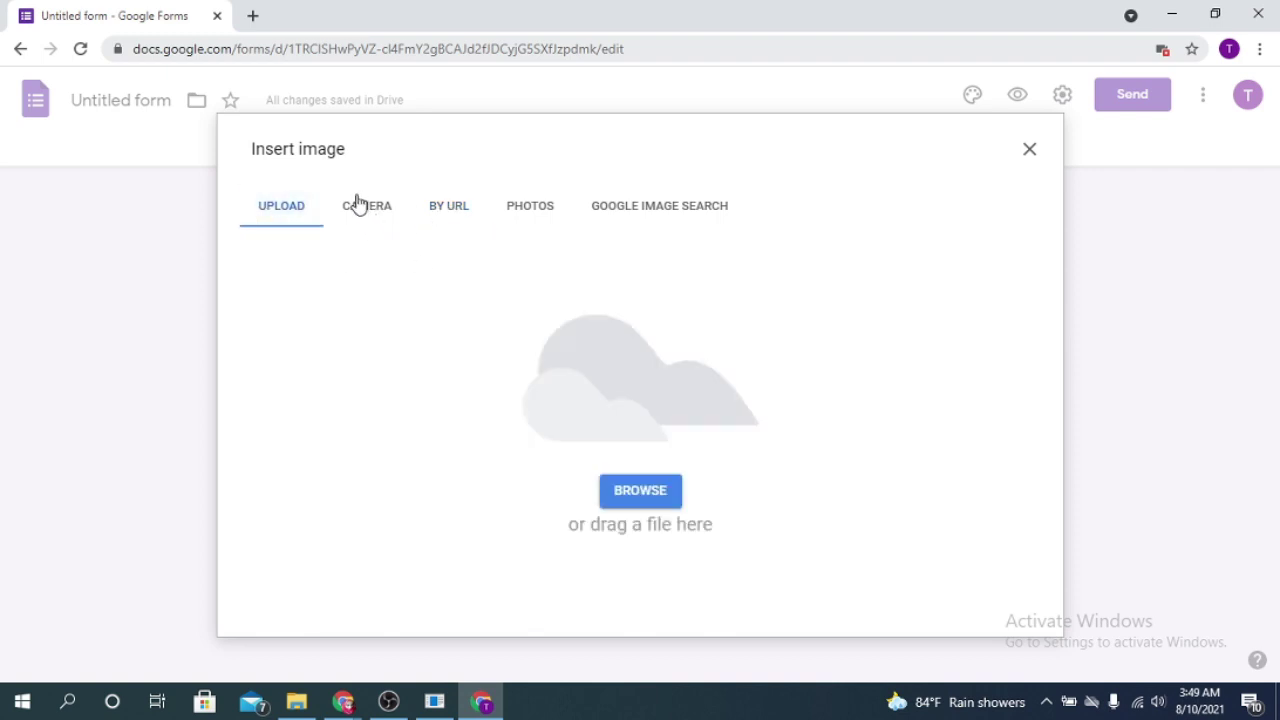
click(299, 703)
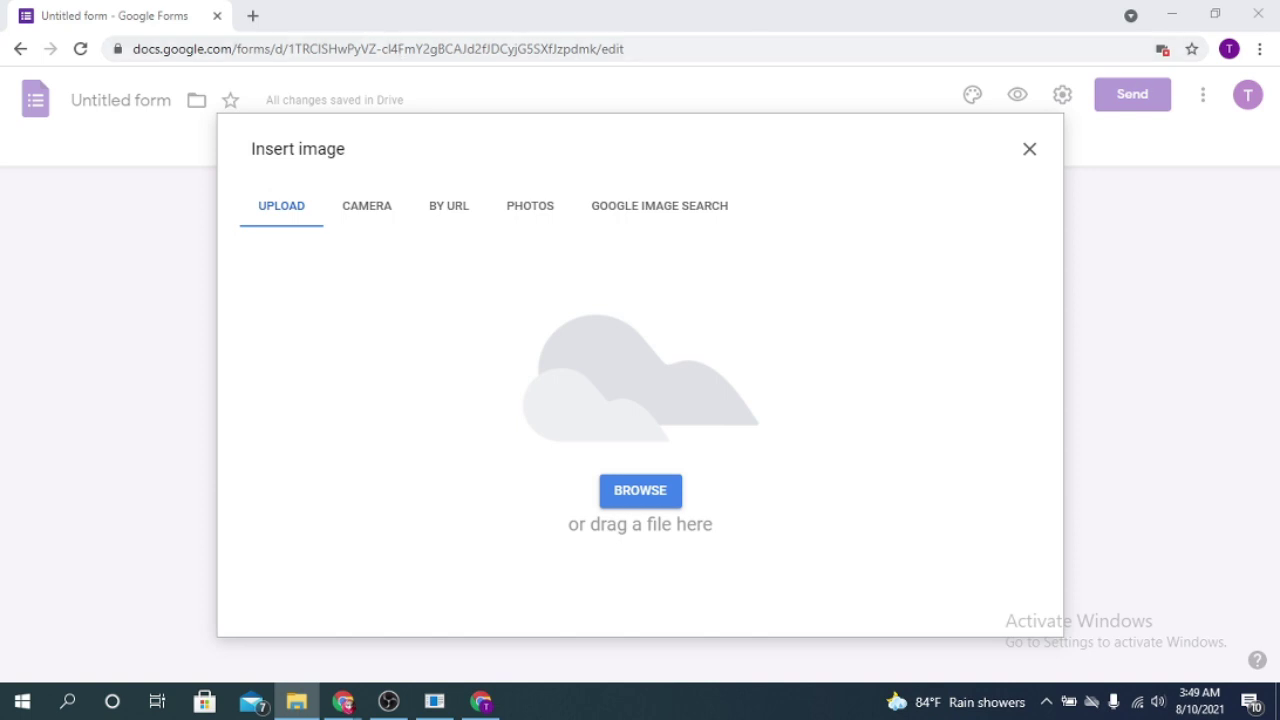
scroll(795, 342, down, 3)
drag(795, 342, 468, 370)
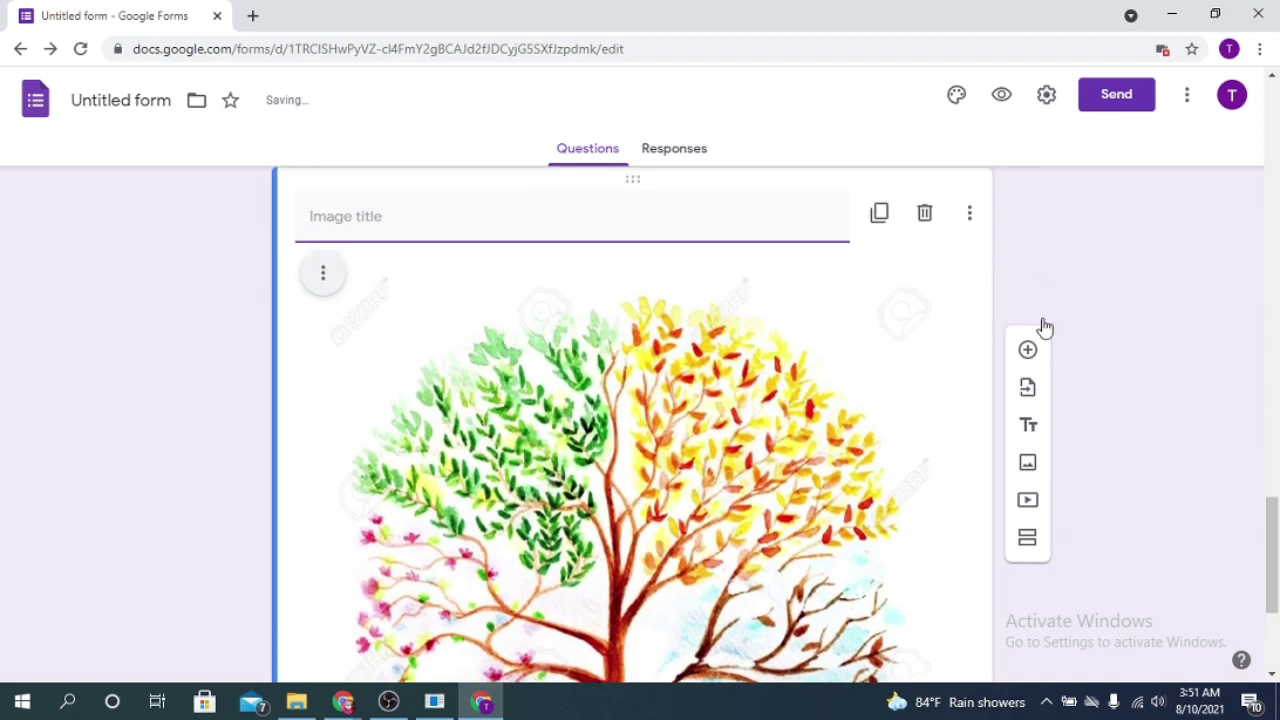
Step: Add a blank multiple-choice question with Option 1 below the tree image item
click(1028, 203)
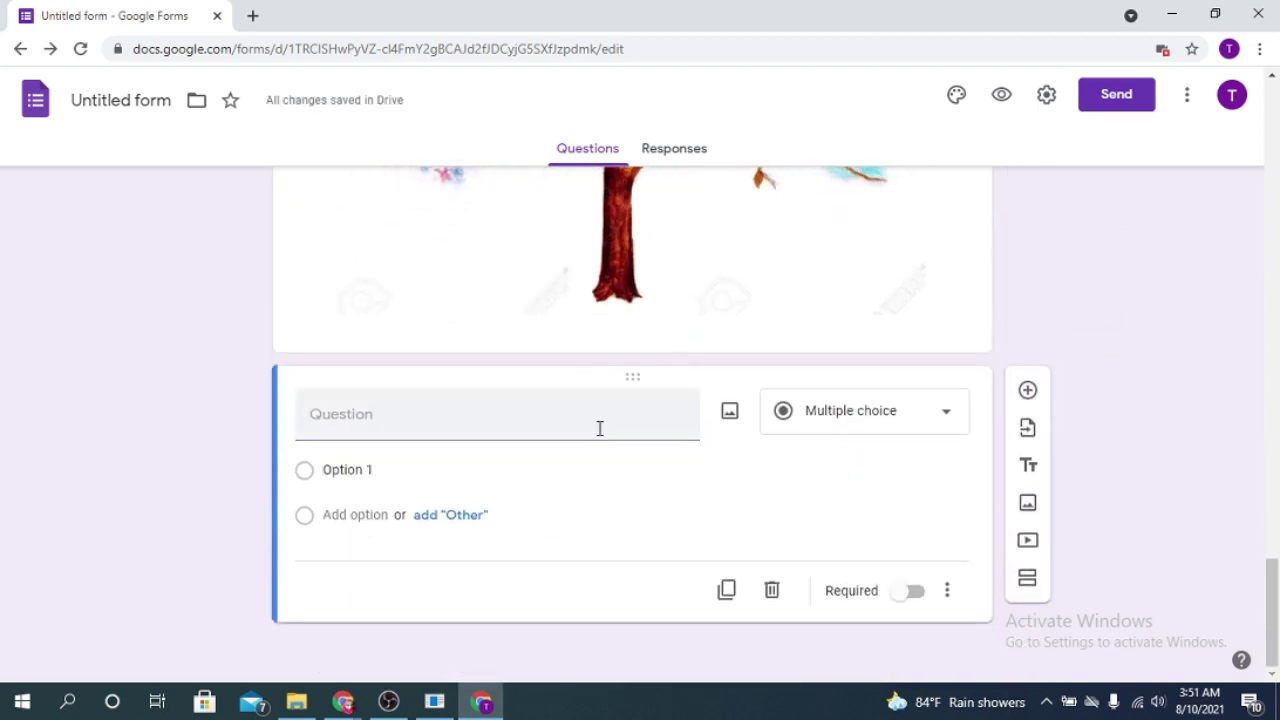
scroll(728, 423, up, 6)
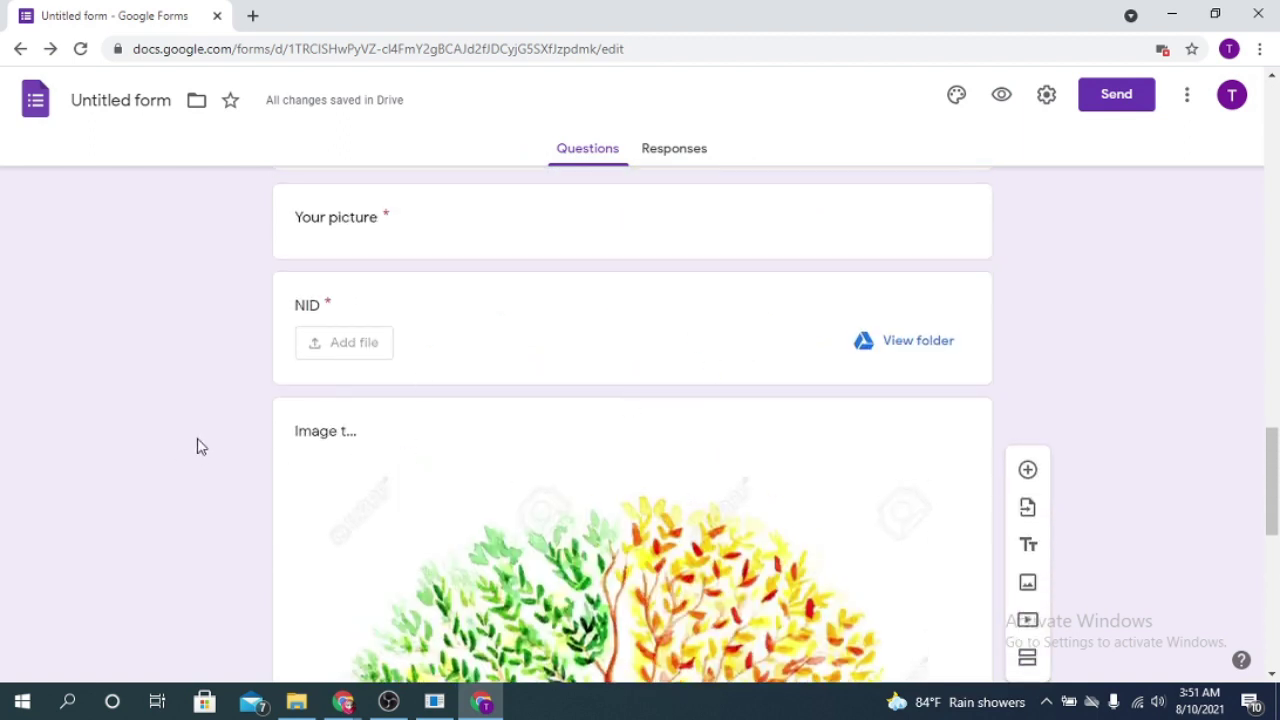
click(366, 432)
scroll(465, 437, down, 5)
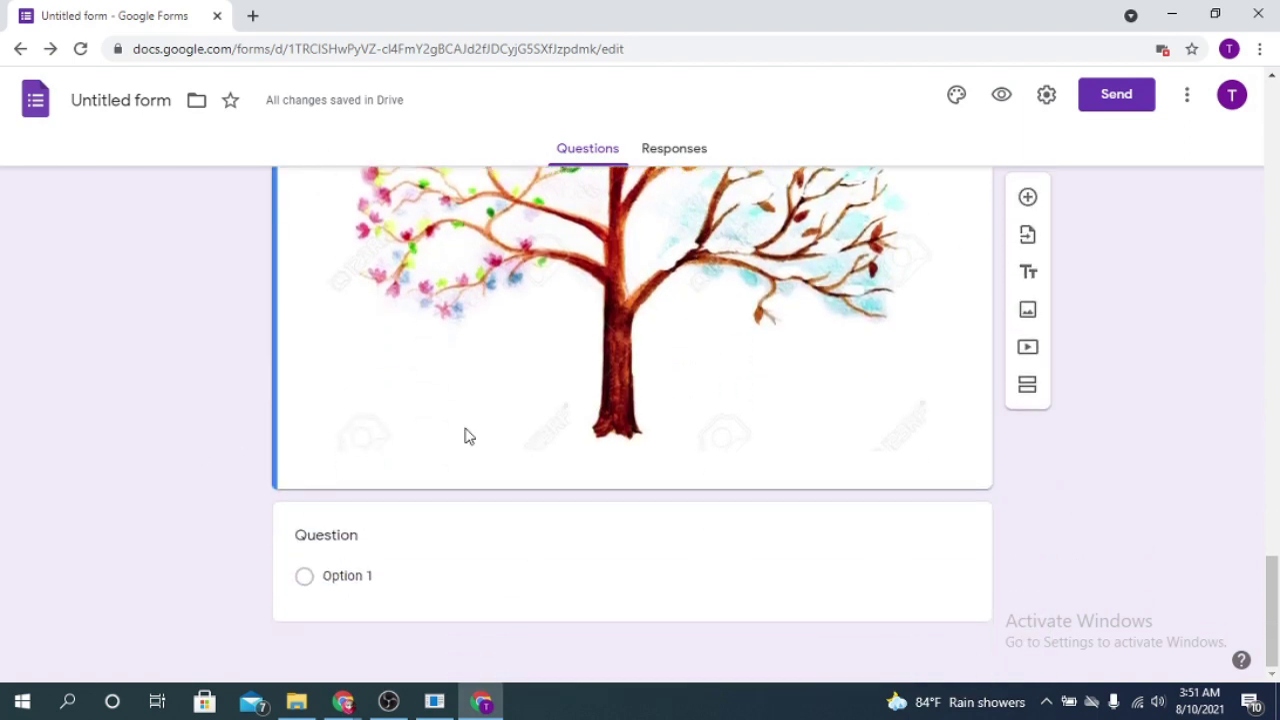
scroll(465, 437, up, 1)
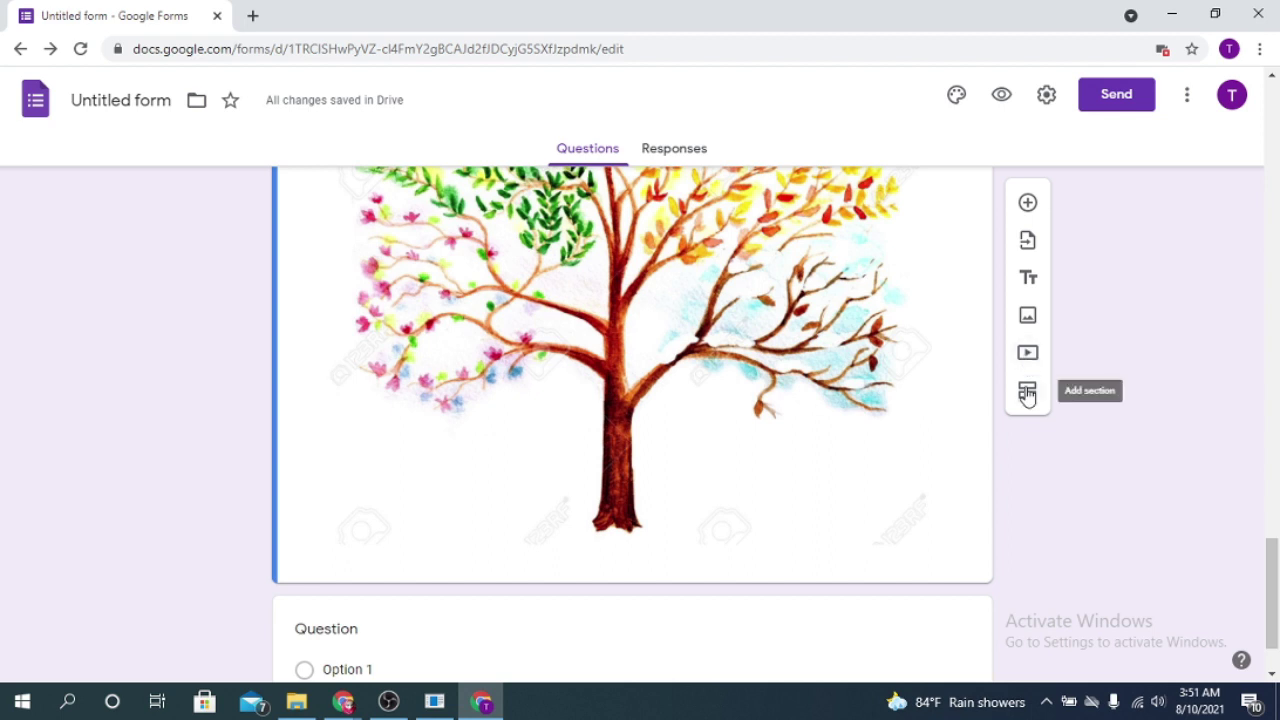
Step: Add a new section titled '2nd section' containing the blank multiple-choice question
click(1027, 393)
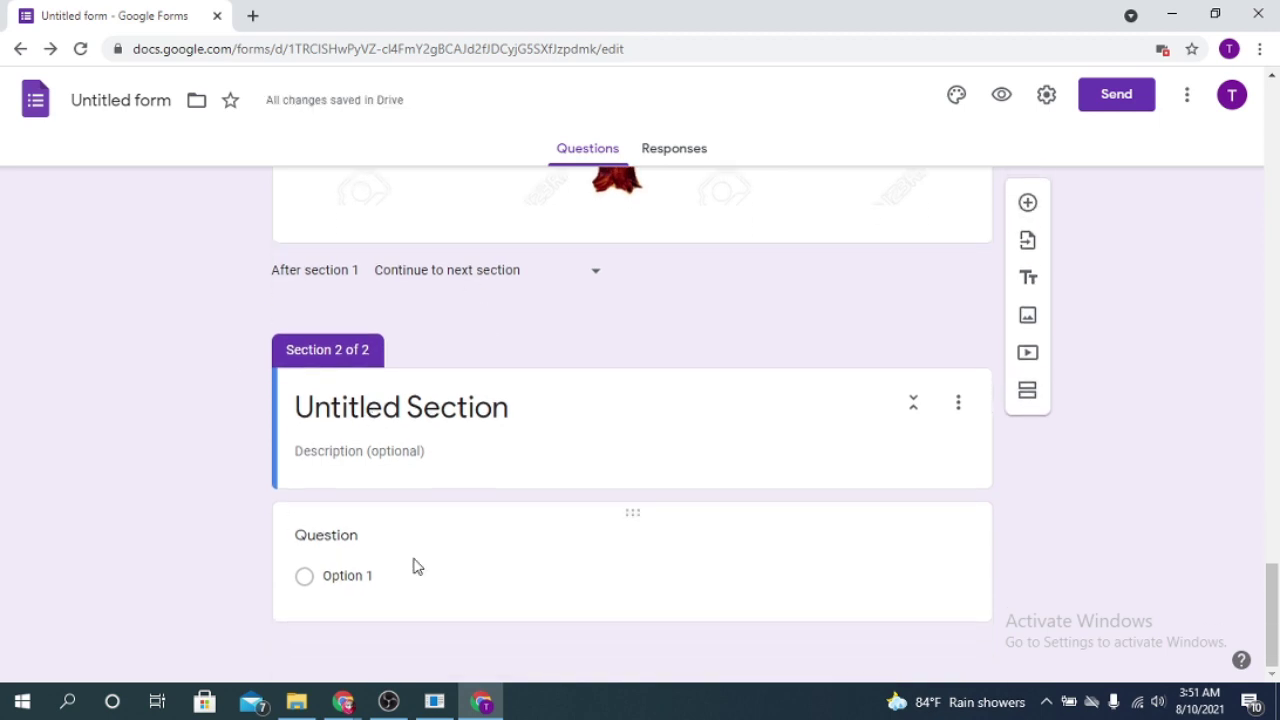
click(362, 408)
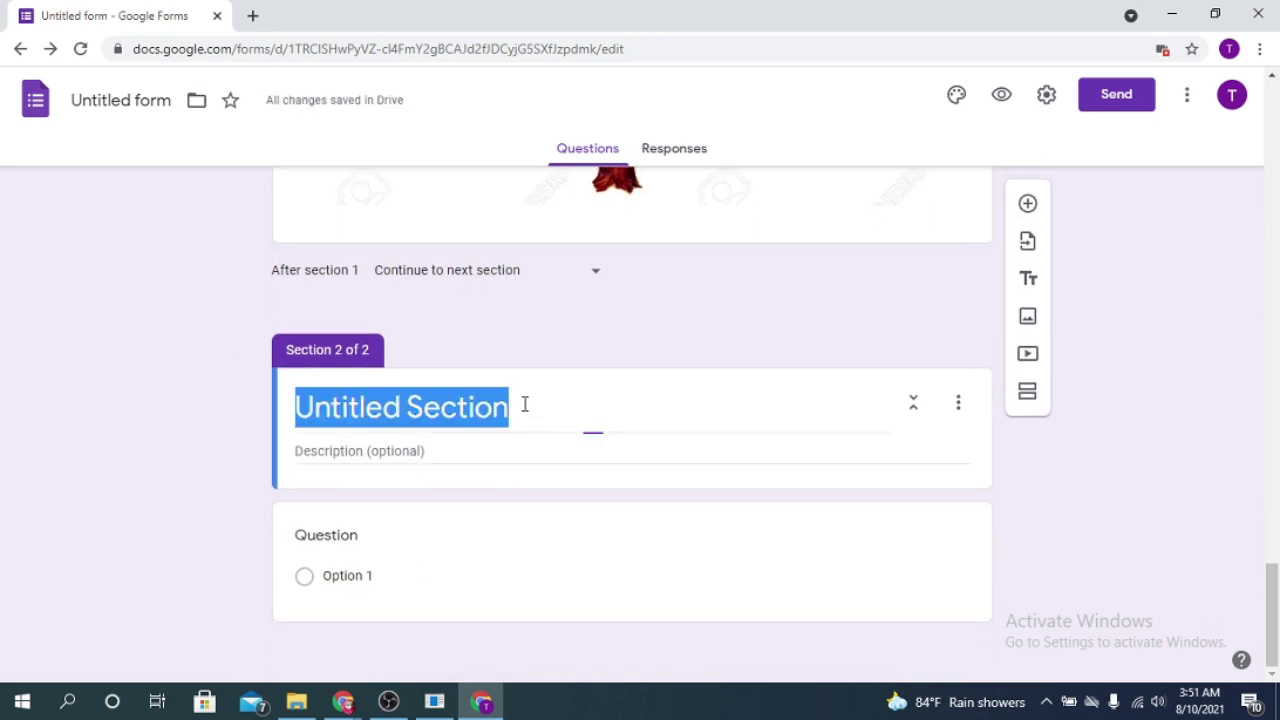
key(BackSpace)
text(Ima)
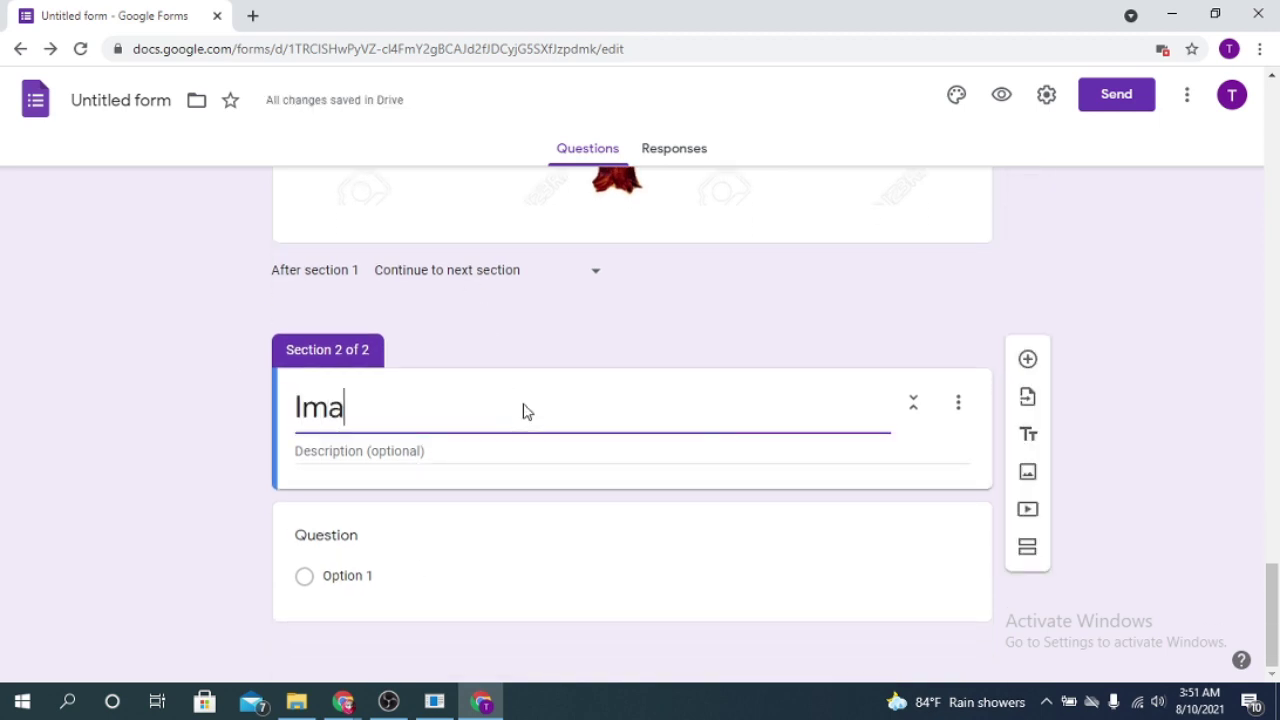
key(BackSpace)
key(BackSpace)
key(BackSpace)
text(2)
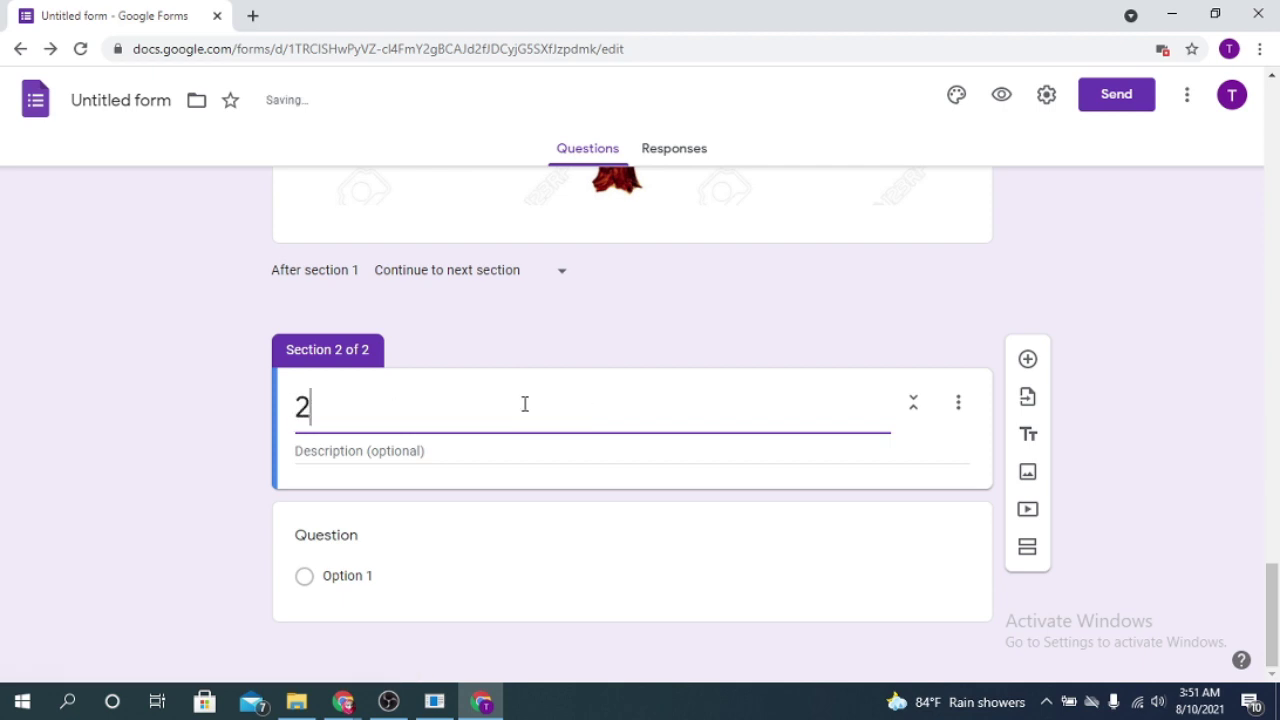
text(nd section)
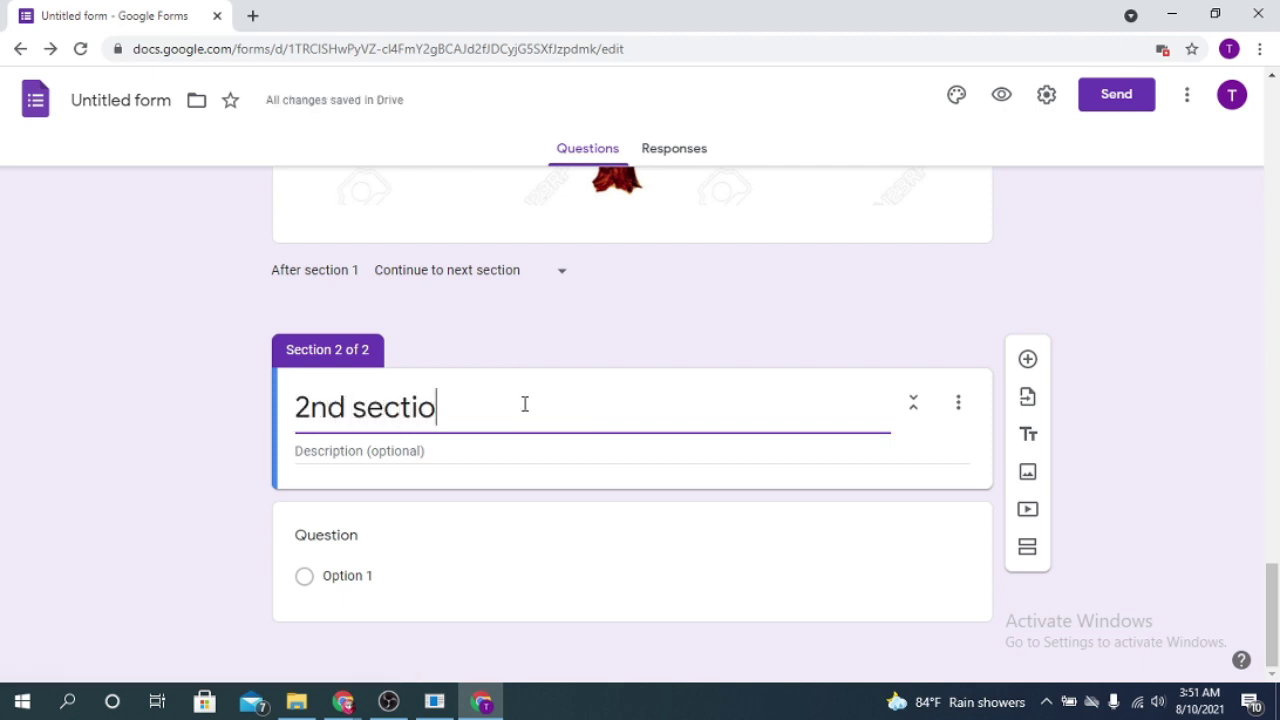
click(362, 520)
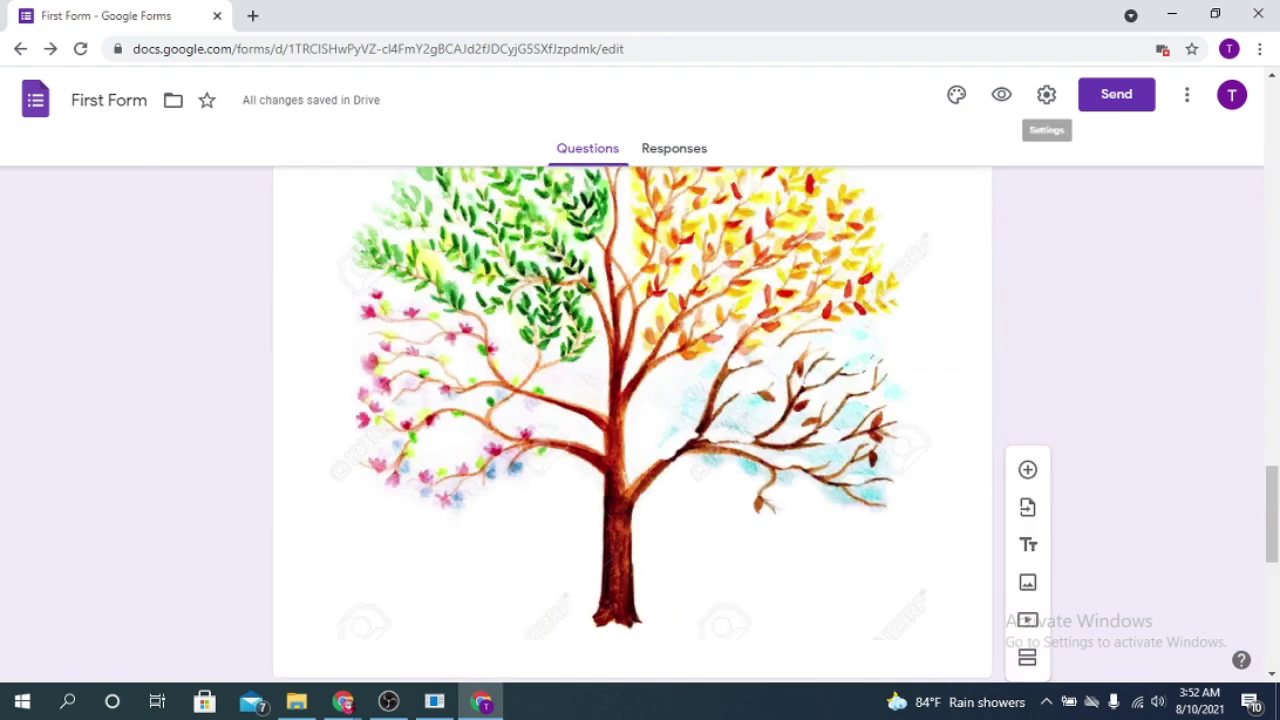
Step: Set the theme colour to red-orange after trying teal, blue and blue-grey
click(958, 96)
scroll(752, 326, up, 3)
scroll(752, 326, up, 15)
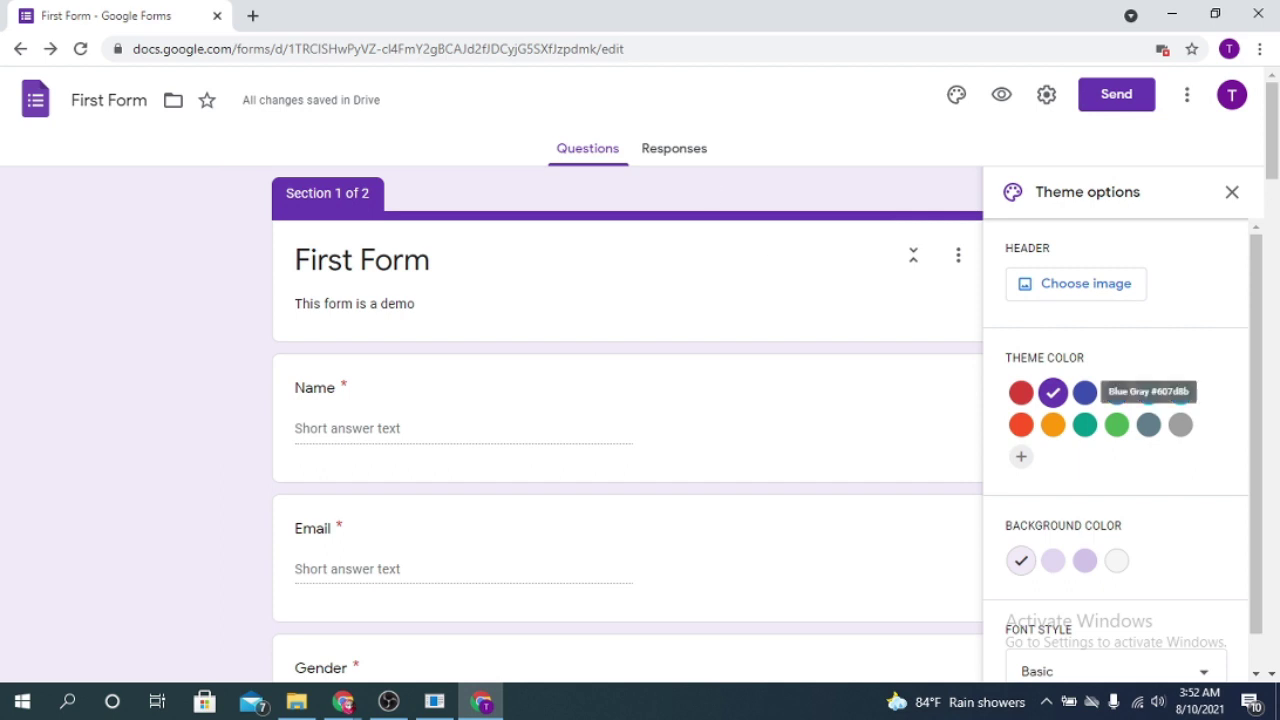
click(1087, 427)
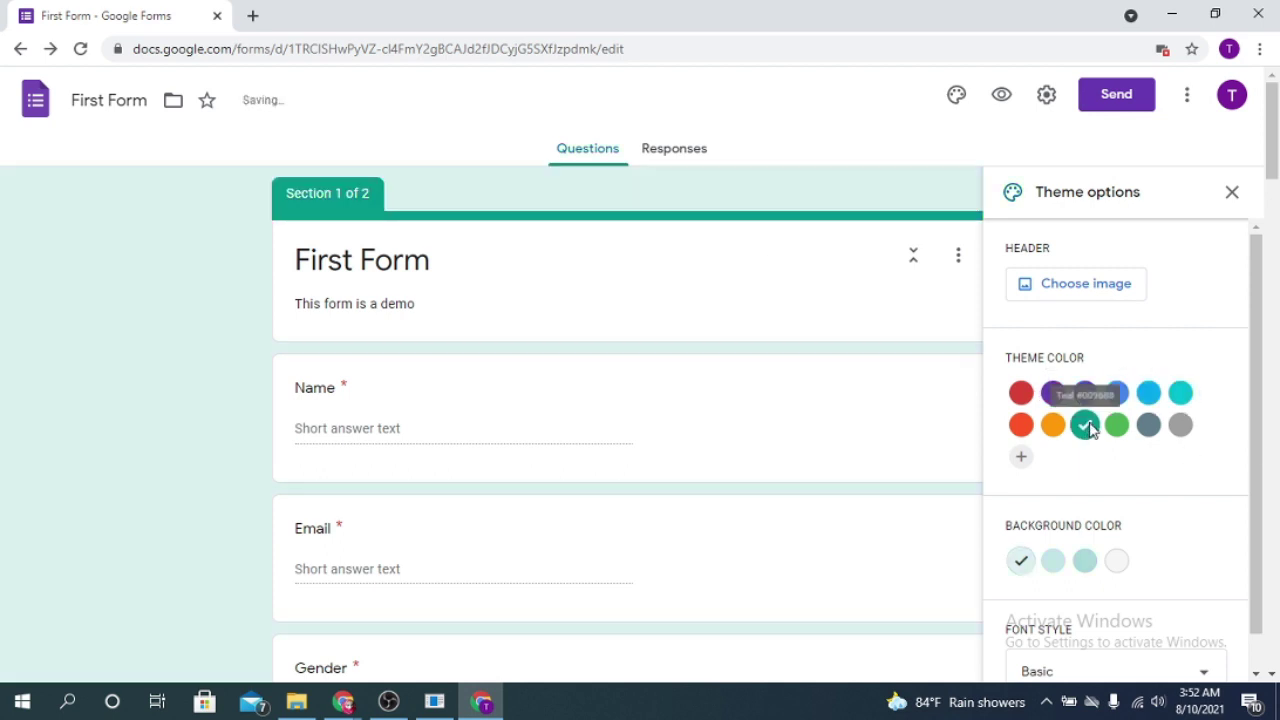
click(1117, 392)
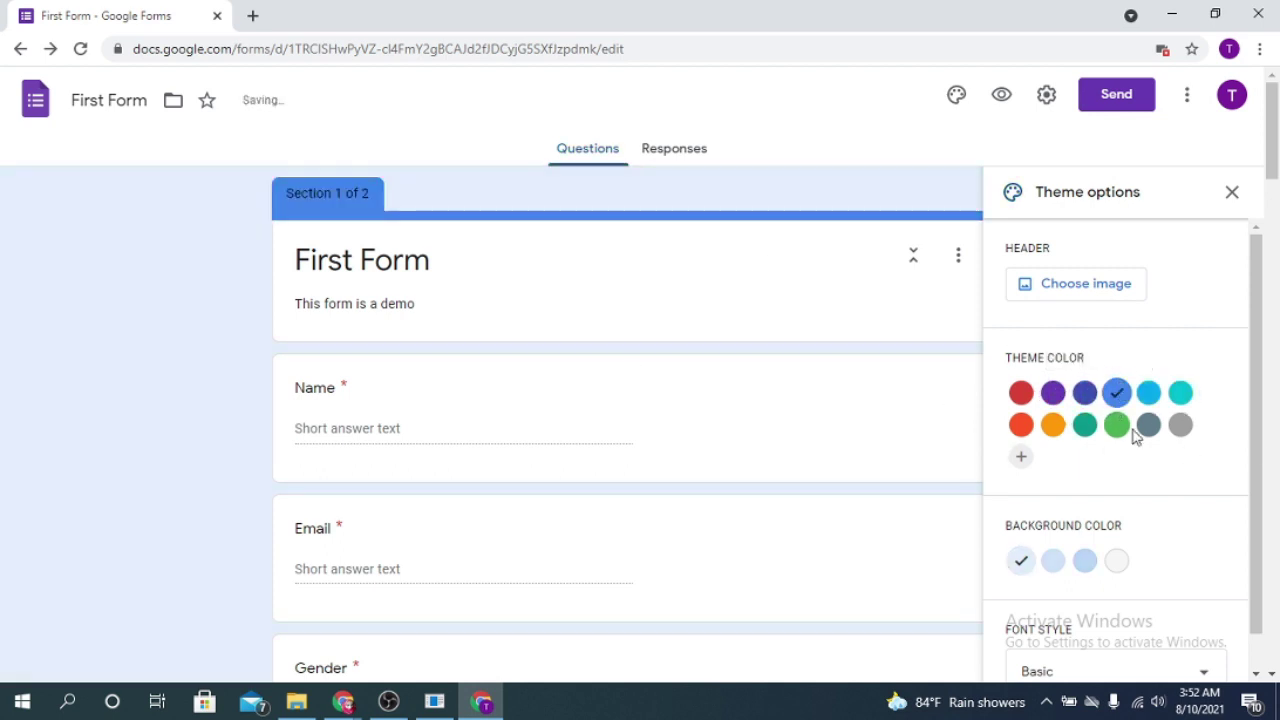
click(1149, 425)
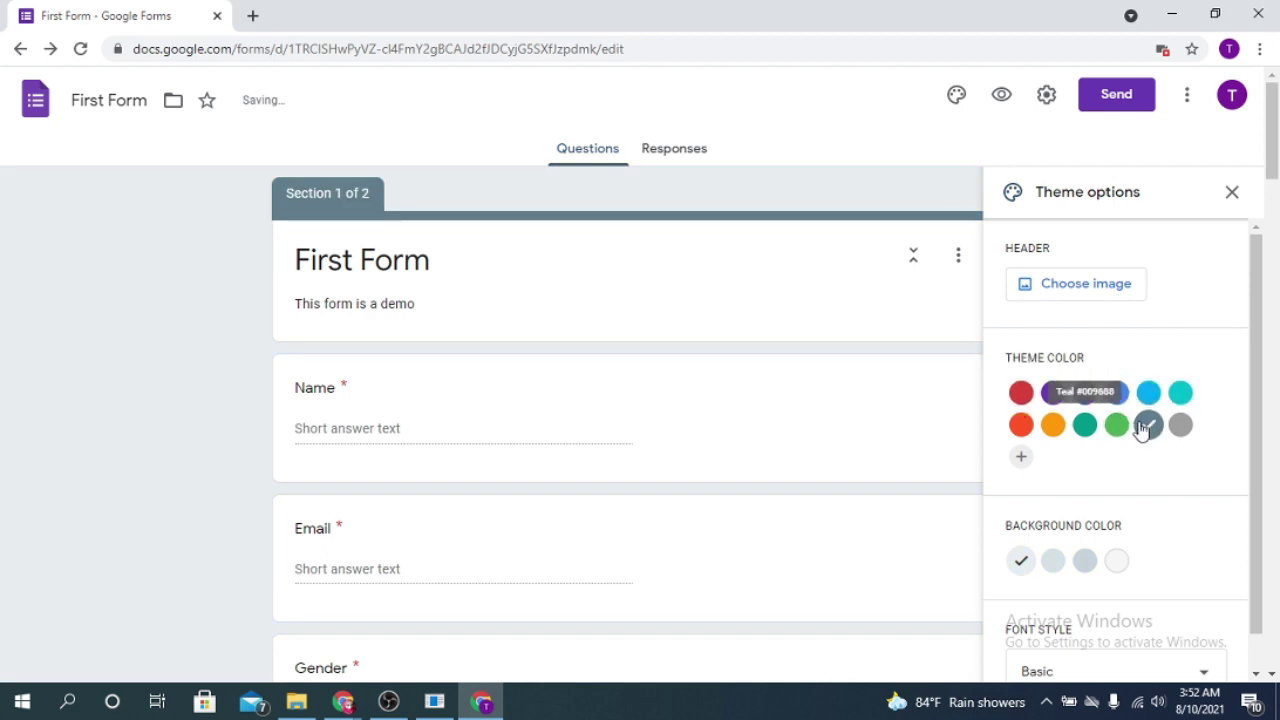
click(1021, 425)
scroll(1196, 536, down, 1)
scroll(1197, 534, up, 1)
scroll(1177, 471, down, 1)
Step: Change the form's font style to Playful, after briefly trying Decorative
click(1204, 624)
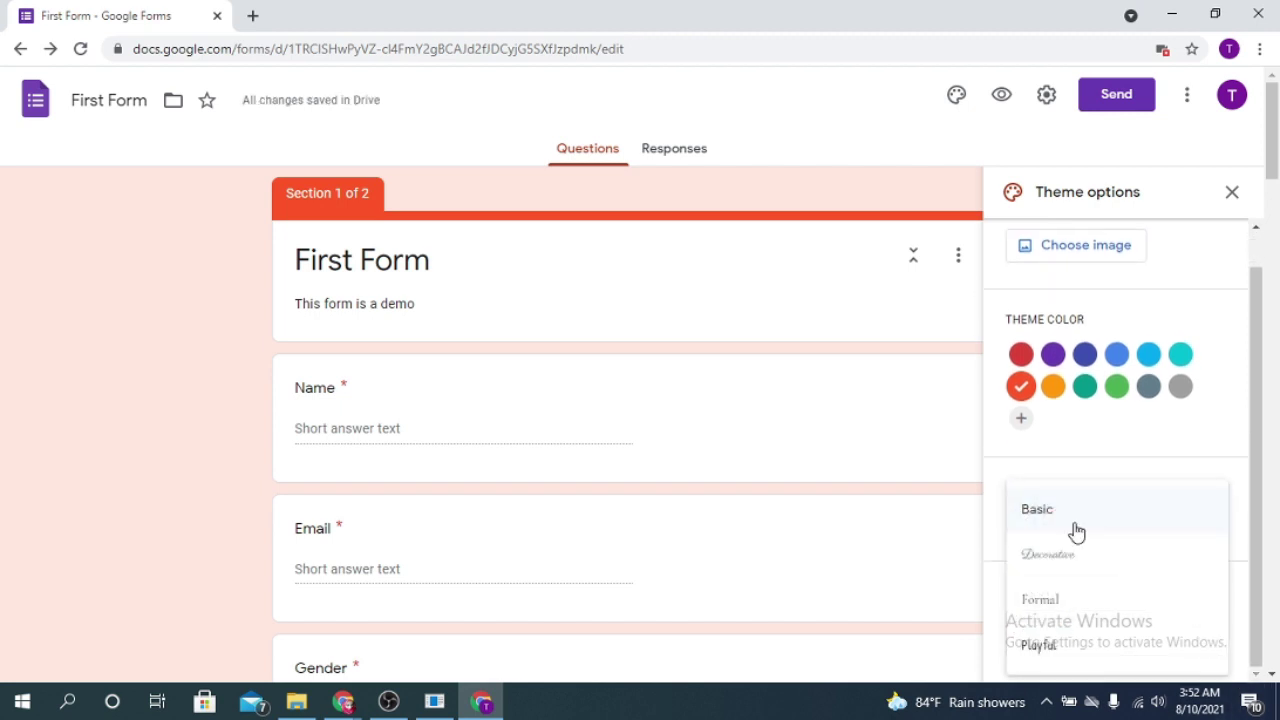
click(1072, 570)
click(1170, 635)
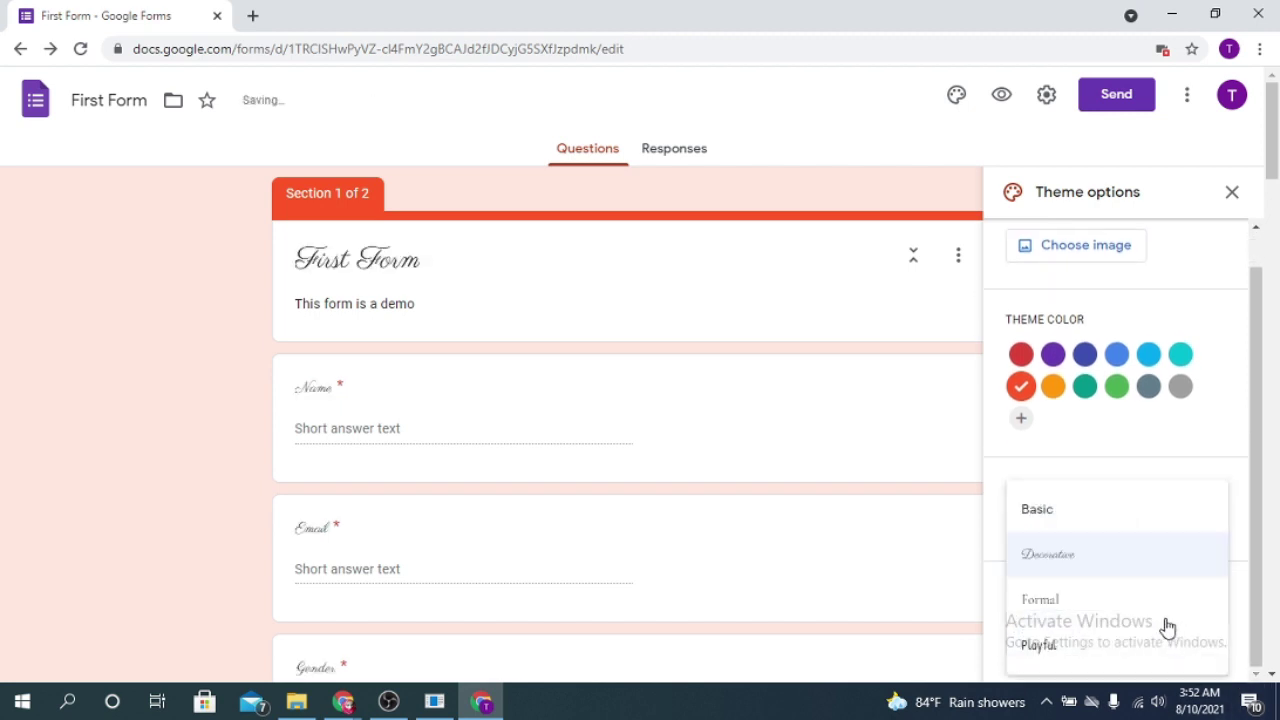
click(1040, 645)
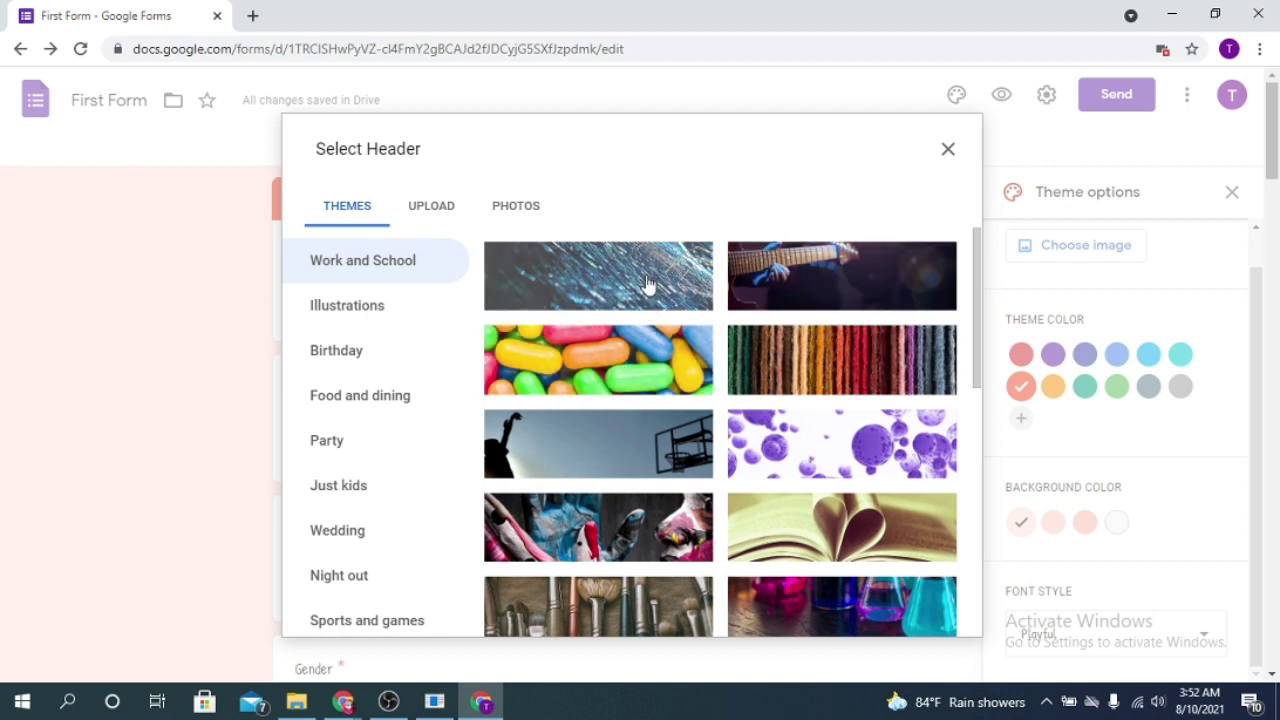
Step: Use the football-net photo as the form header, giving an olive-gold theme
click(670, 460)
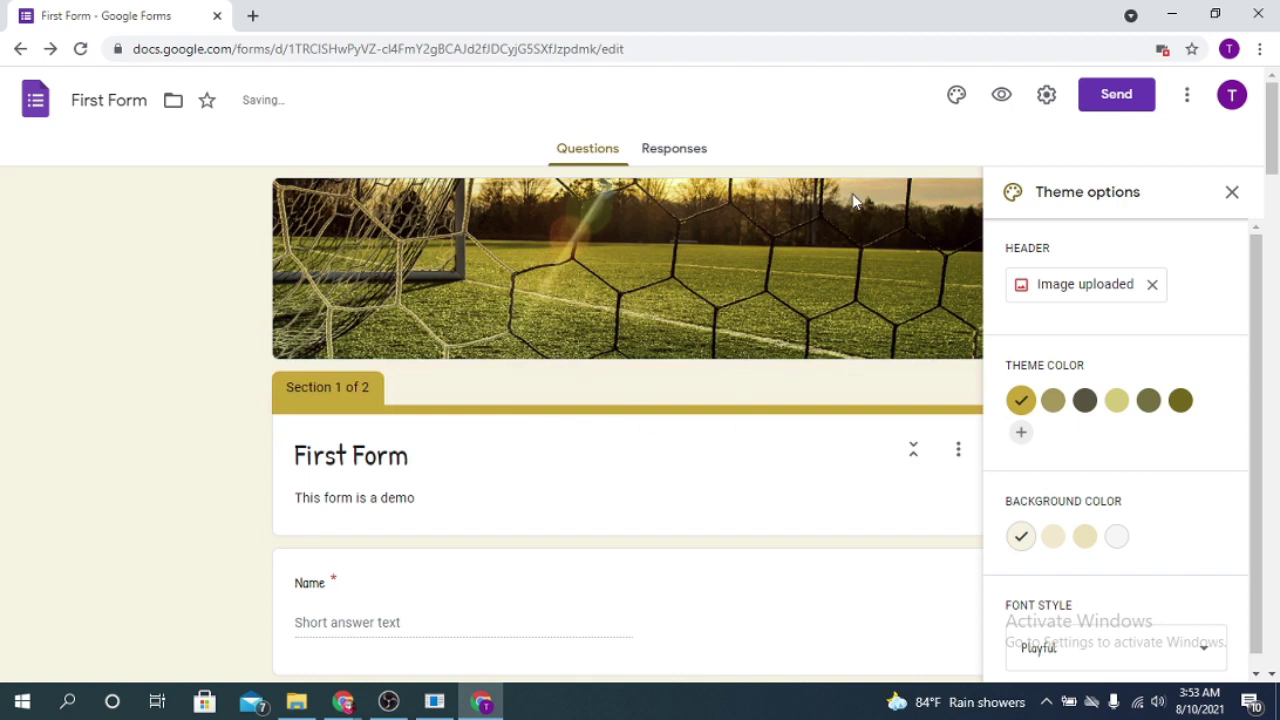
scroll(530, 437, down, 5)
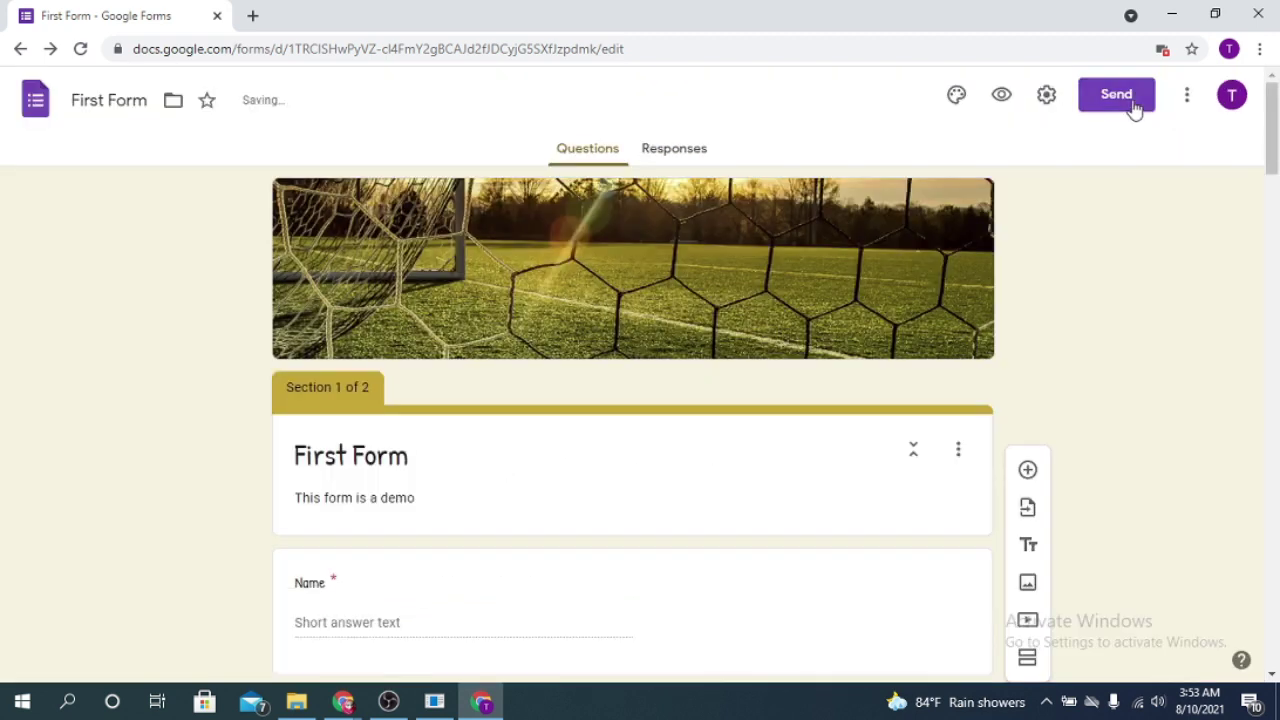
click(1134, 109)
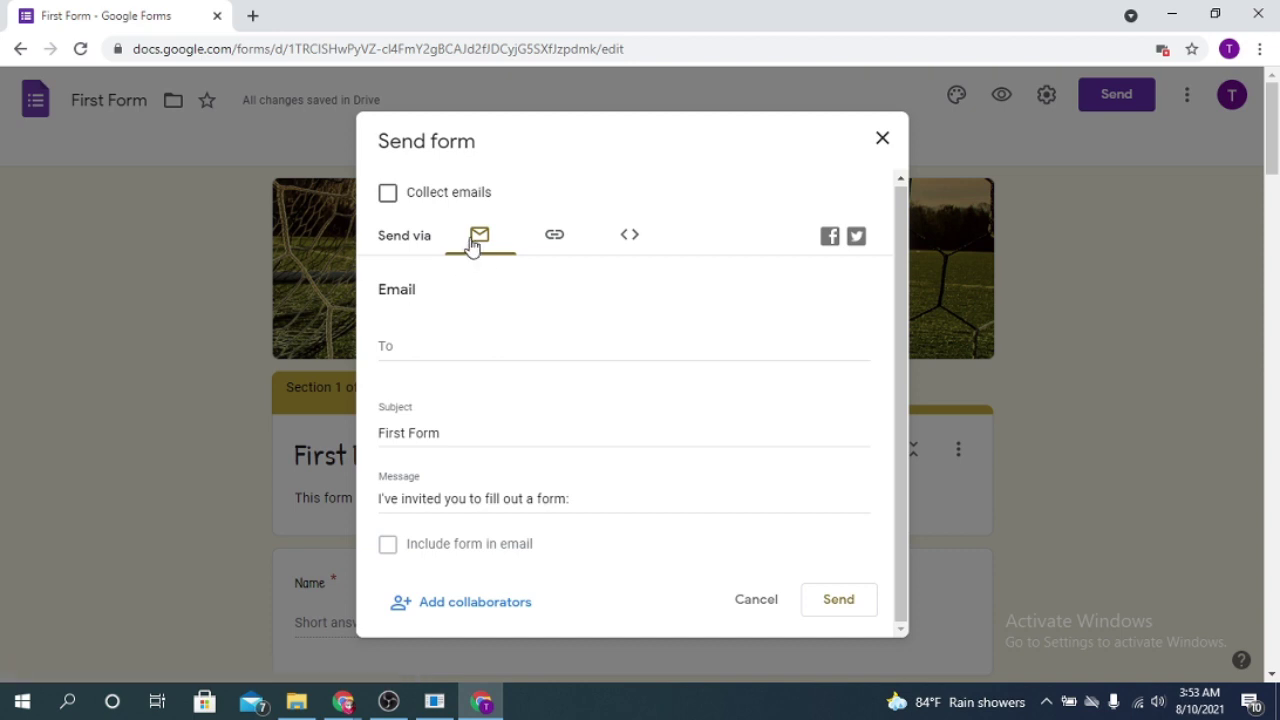
Step: Copy the form's shortened forms.gle link and close the Send form dialog
click(556, 240)
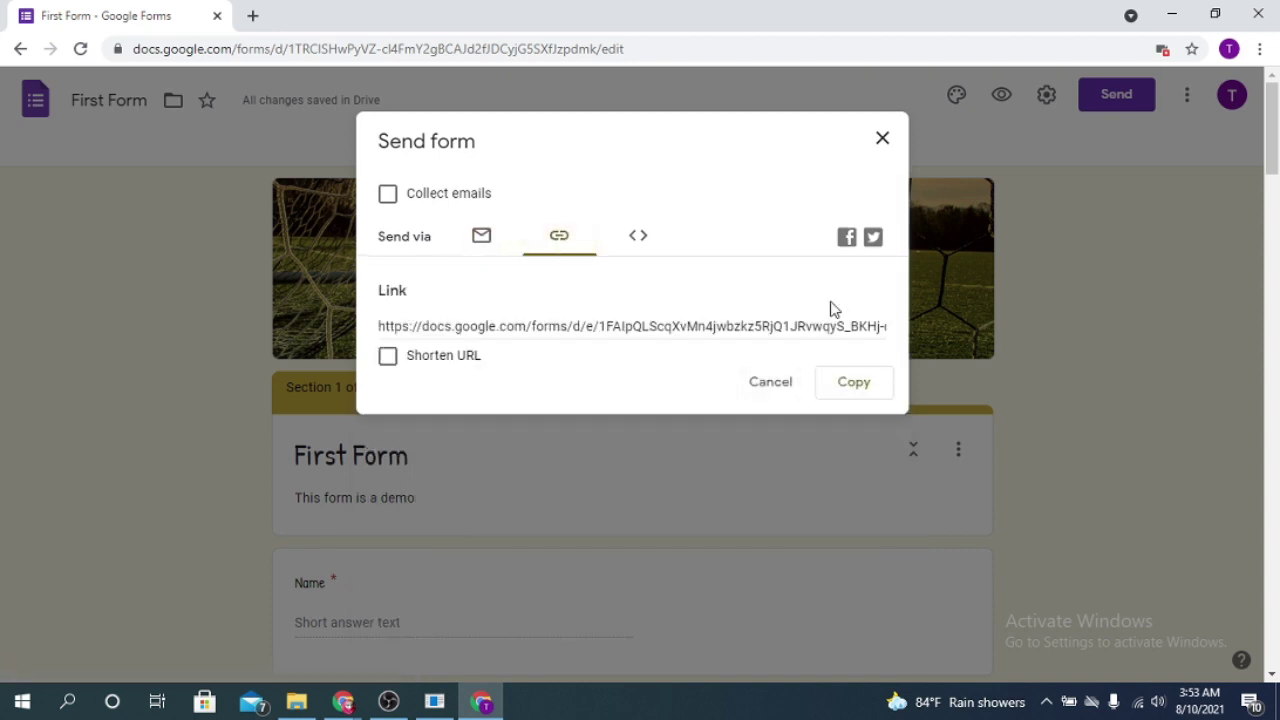
click(448, 360)
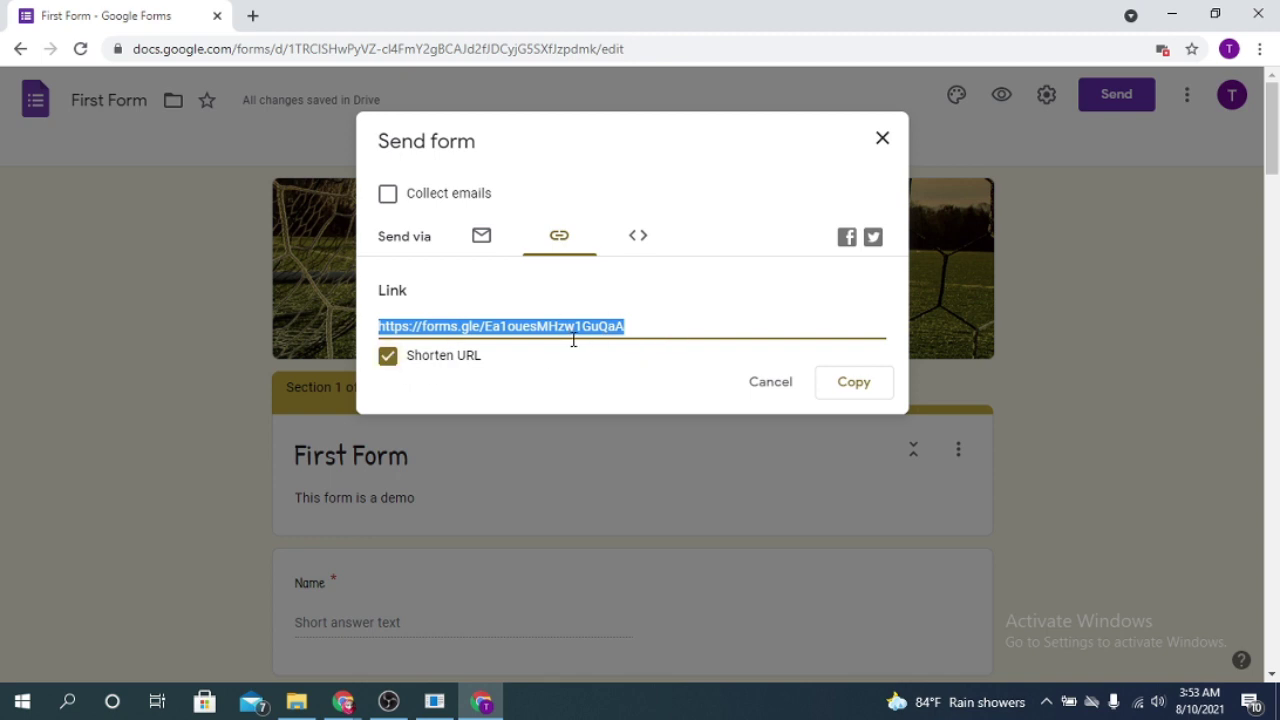
click(855, 383)
click(883, 138)
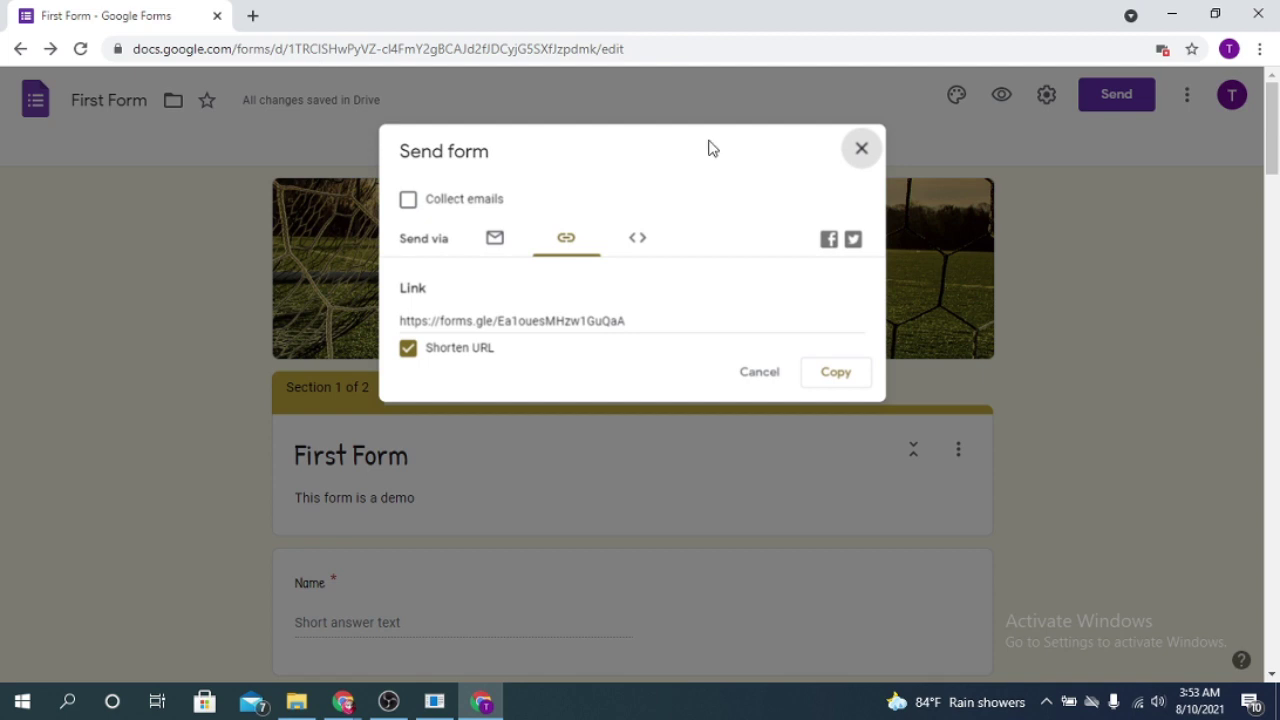
click(862, 148)
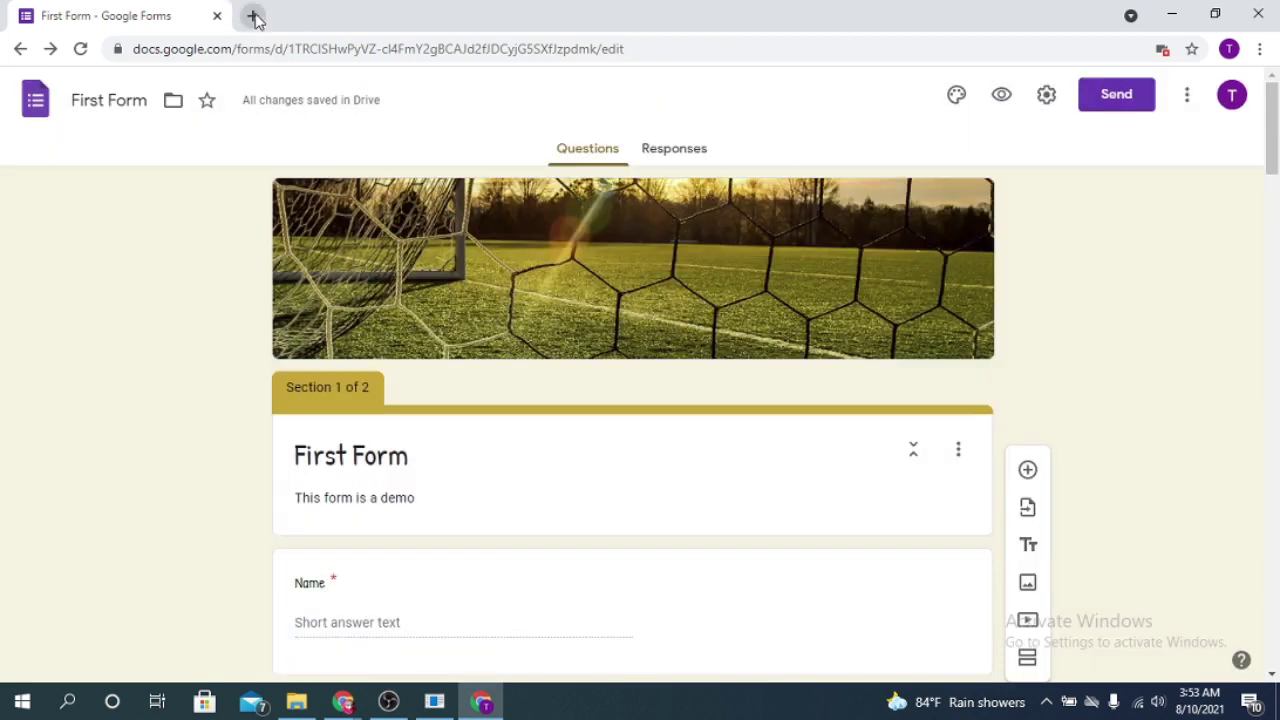
click(253, 15)
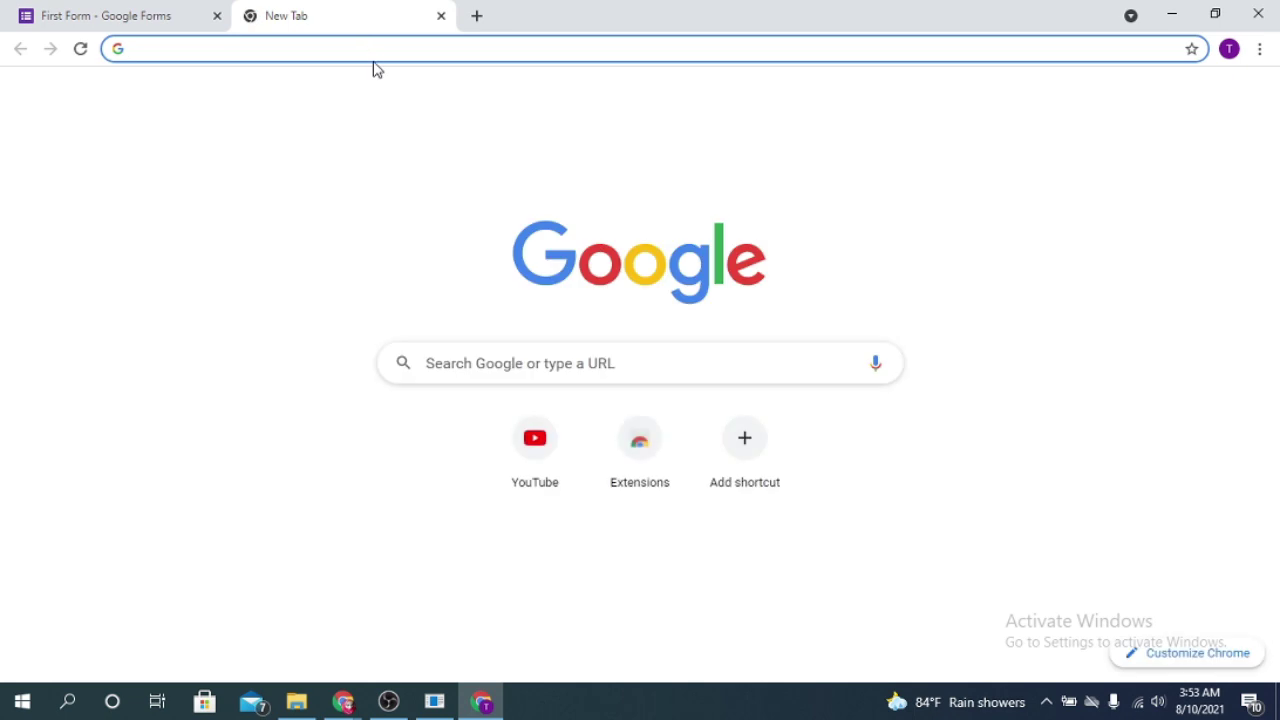
Step: Load the live form from the pasted link and enter the respondent's name
key(ctrl+v)
key(Return)
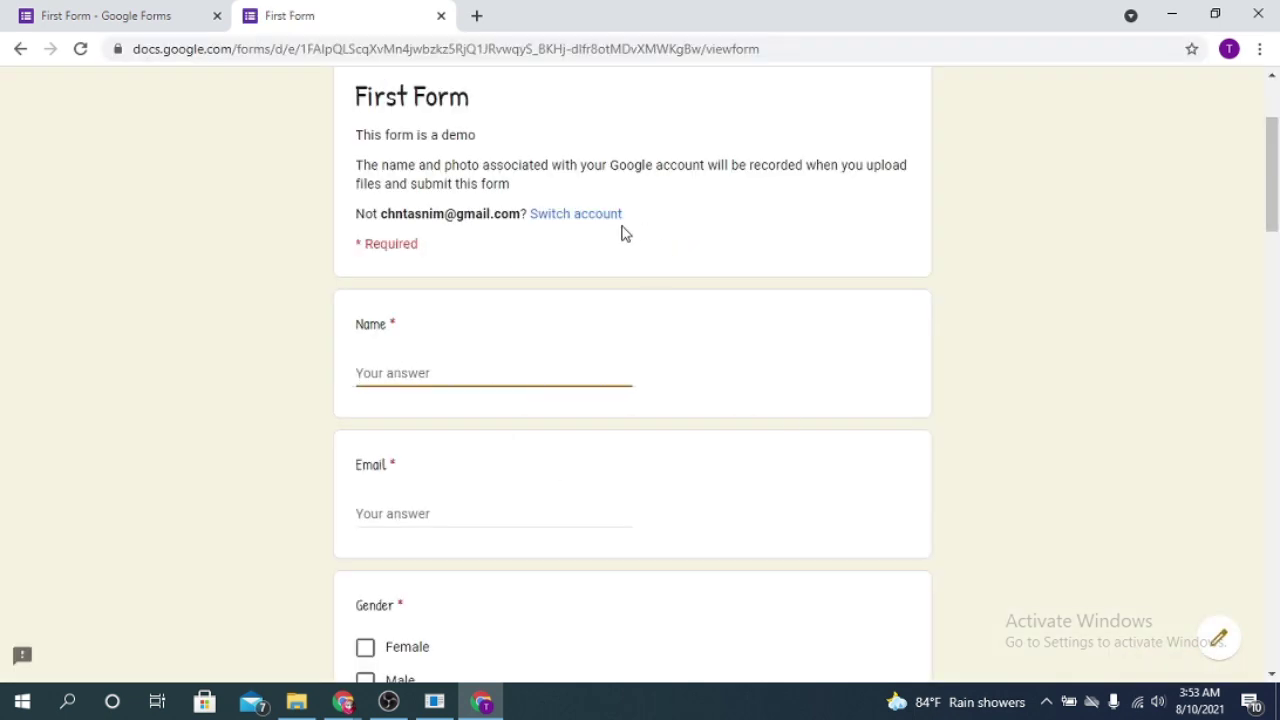
scroll(880, 385, down, 15)
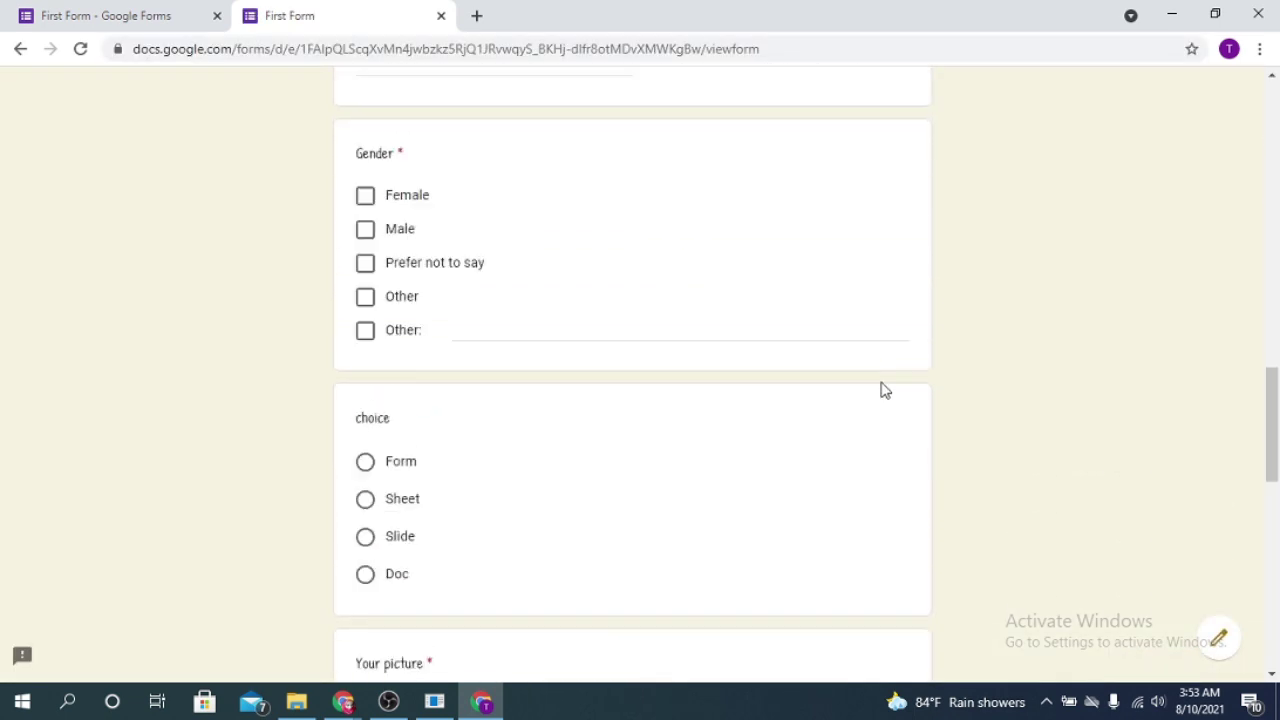
scroll(880, 400, up, 15)
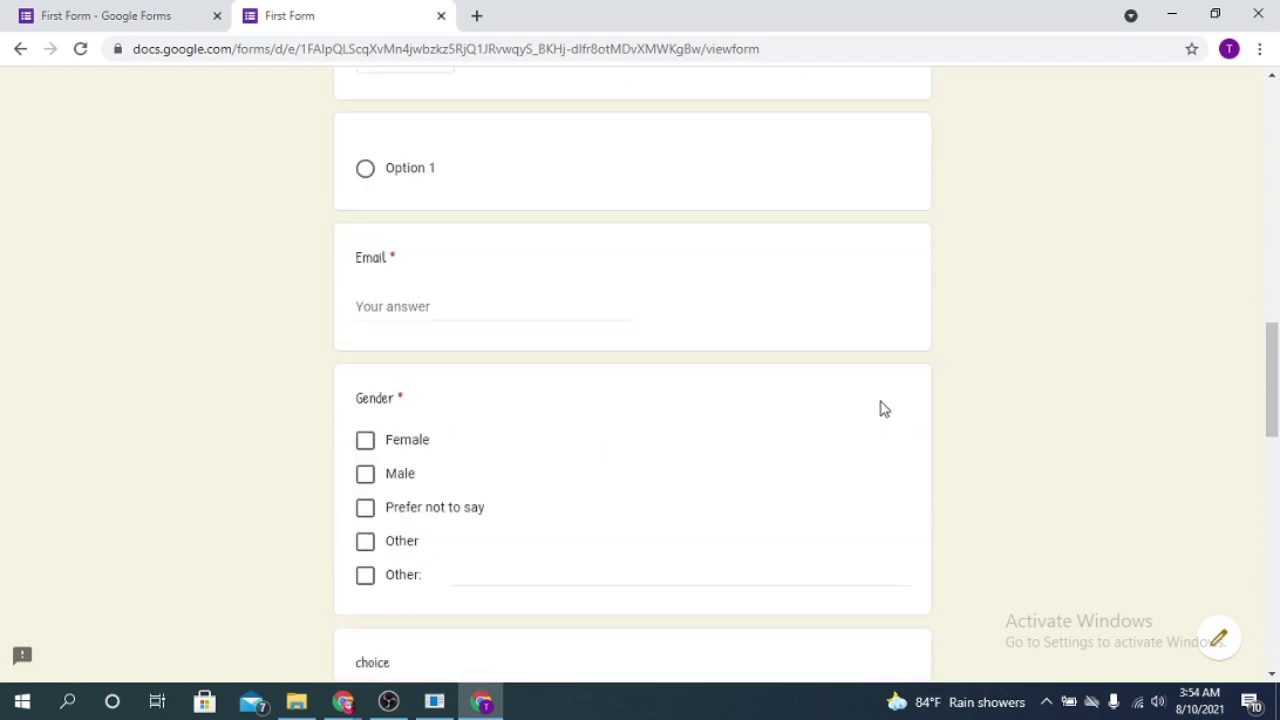
scroll(385, 495, down, 1)
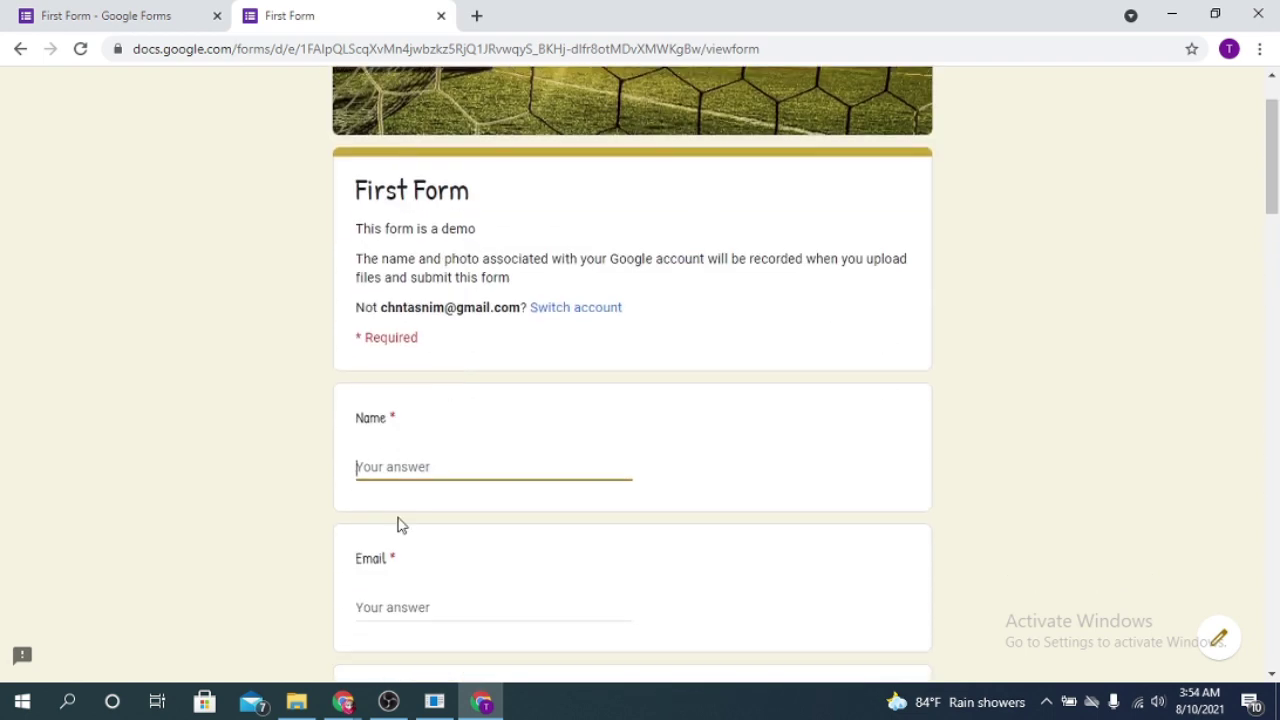
text(Tasnim)
scroll(466, 506, down, 3)
Step: Enter the respondent's email, answer Female and Form, and begin attaching Your picture
click(393, 337)
click(365, 459)
scroll(674, 494, down, 6)
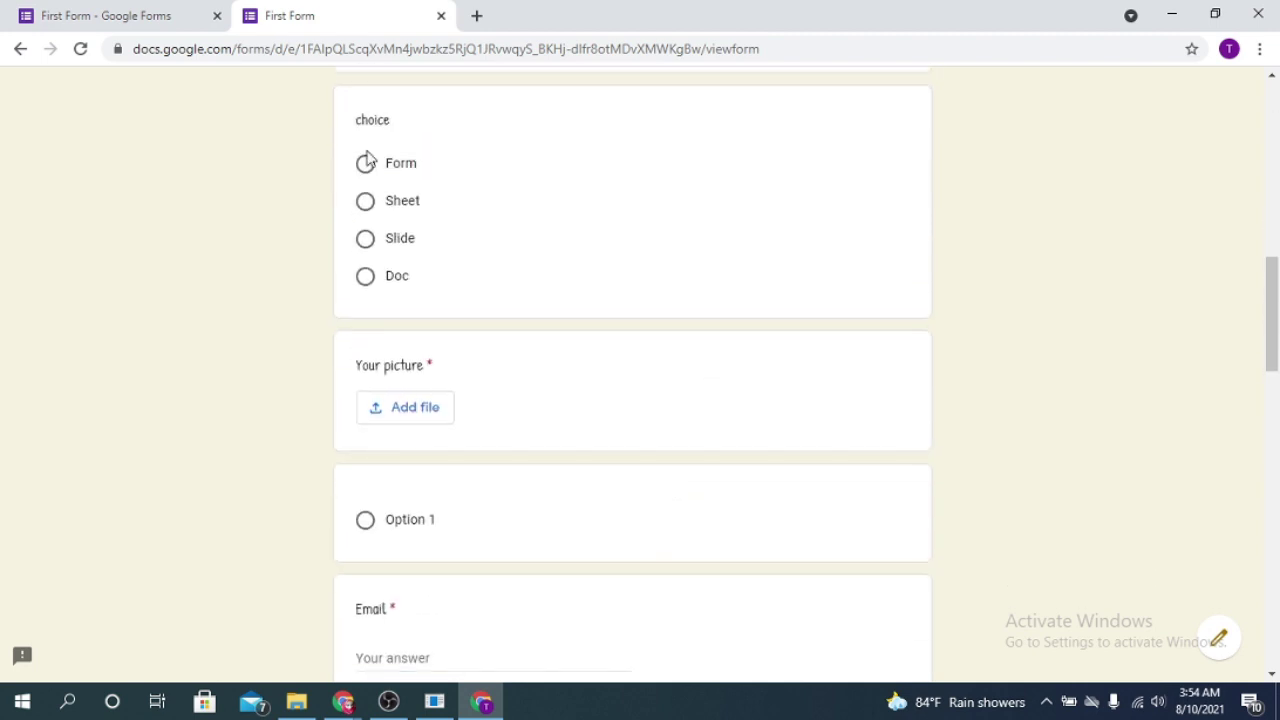
click(368, 175)
scroll(434, 417, down, 1)
scroll(852, 348, up, 1)
click(848, 313)
click(365, 166)
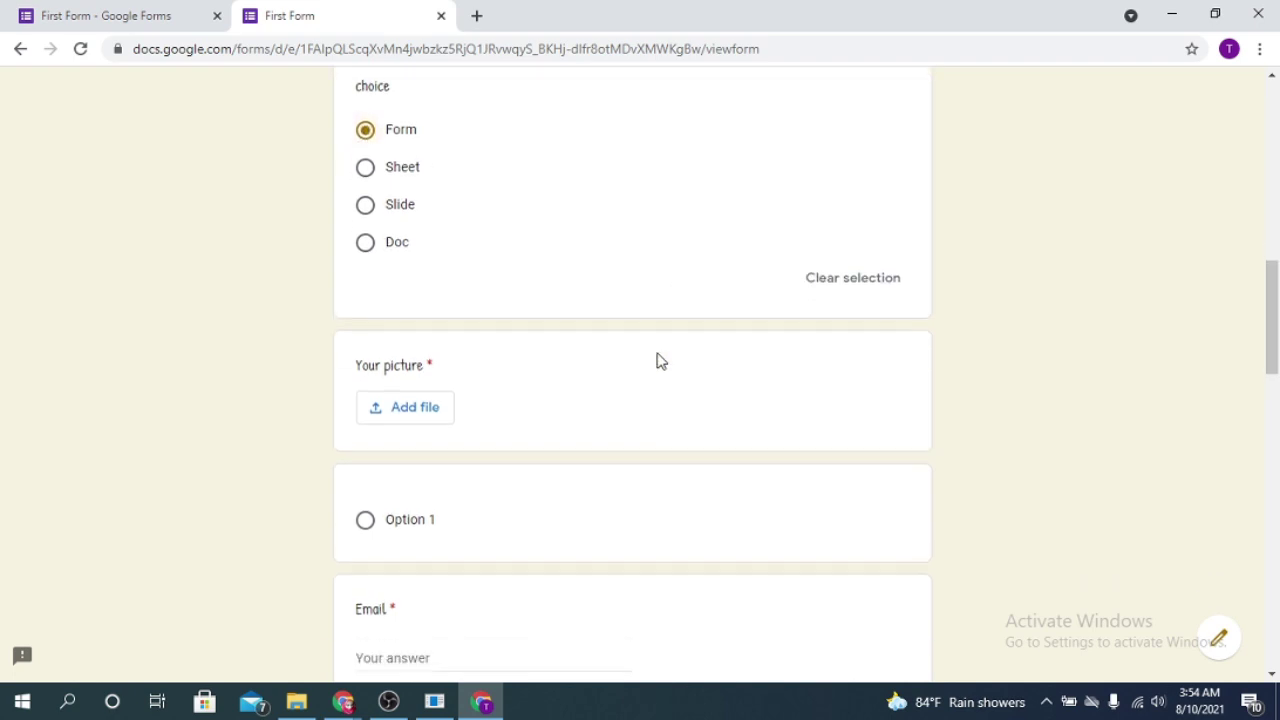
scroll(657, 360, down, 2)
click(427, 262)
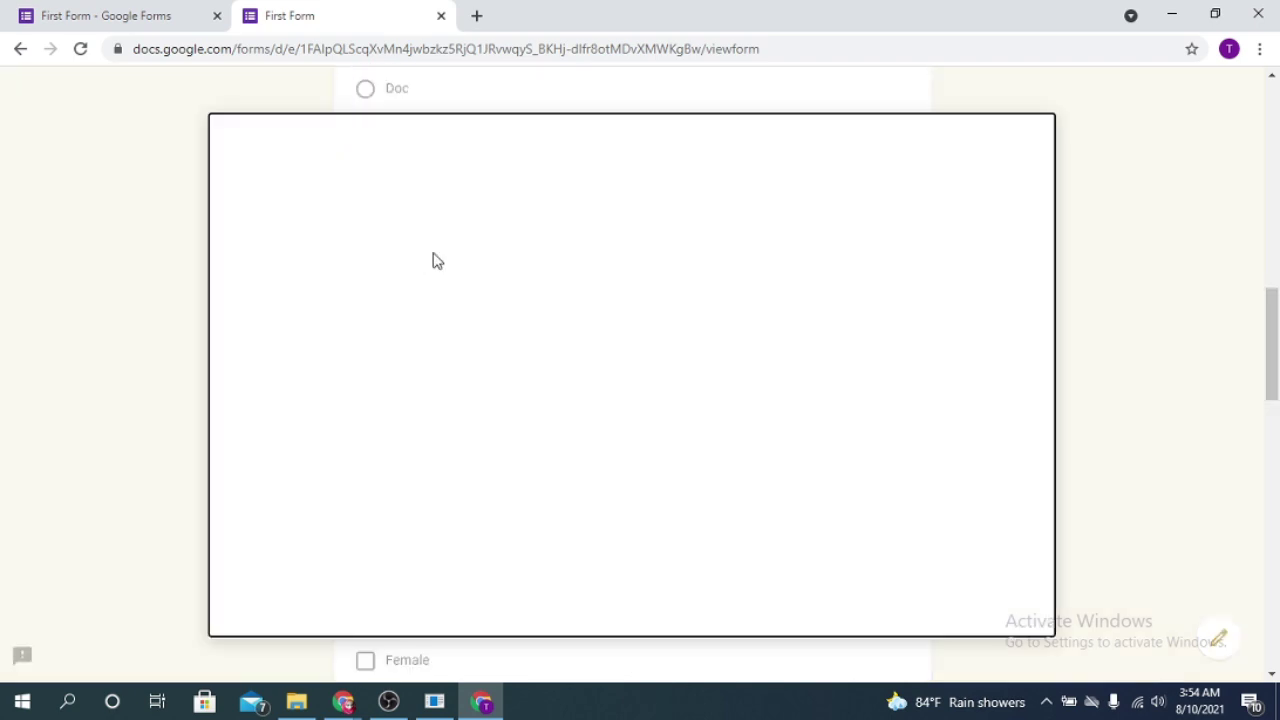
Step: Drag the floral image from Downloads into the Your picture upload and upload it
click(298, 704)
drag(898, 343, 370, 440)
click(261, 603)
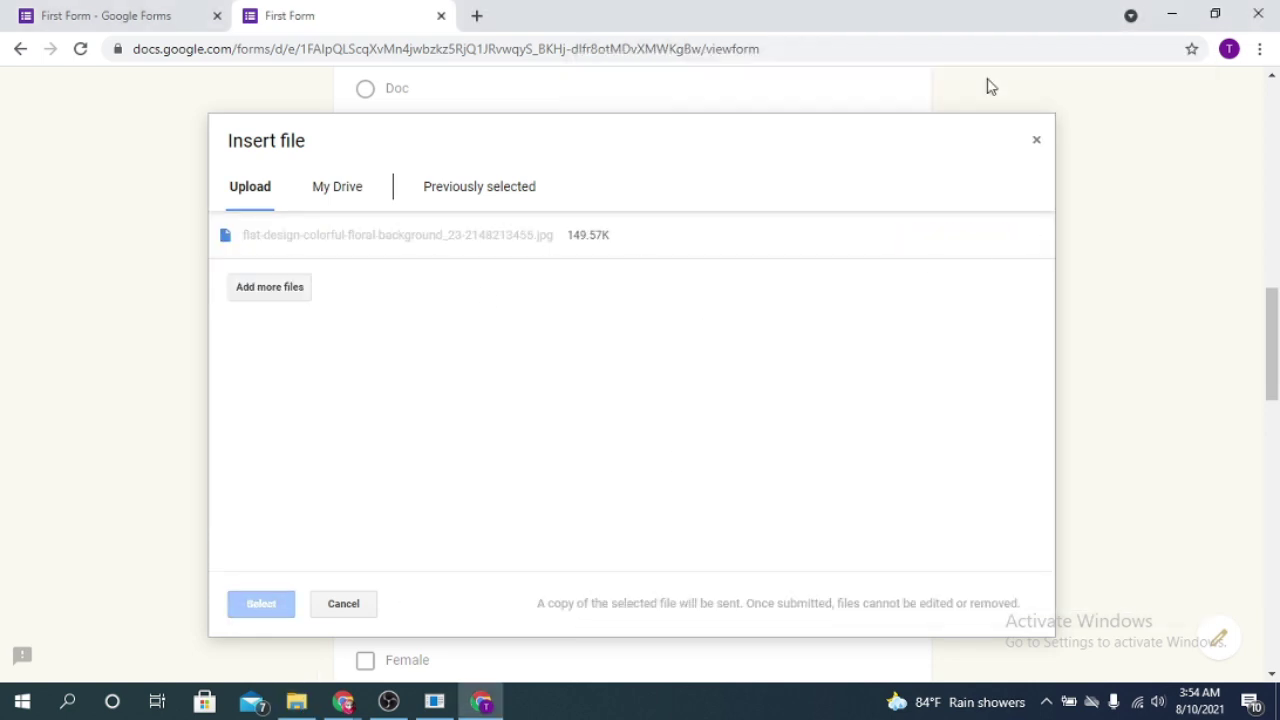
scroll(657, 351, down, 1)
scroll(370, 294, down, 2)
Step: Revise the respondent's email address answer
click(392, 231)
scroll(503, 268, down, 2)
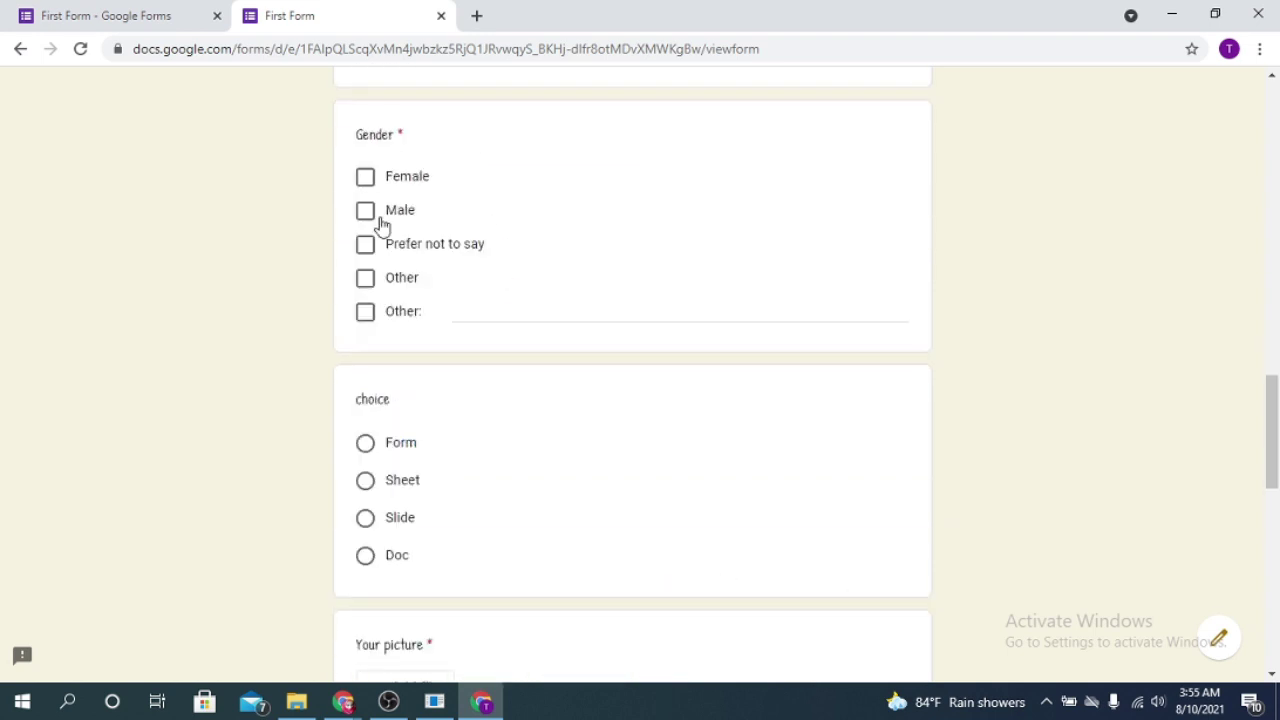
scroll(377, 240, down, 2)
click(368, 257)
scroll(450, 300, down, 2)
Step: Attach the floral image from existing Drive files to Your picture
click(410, 345)
click(337, 194)
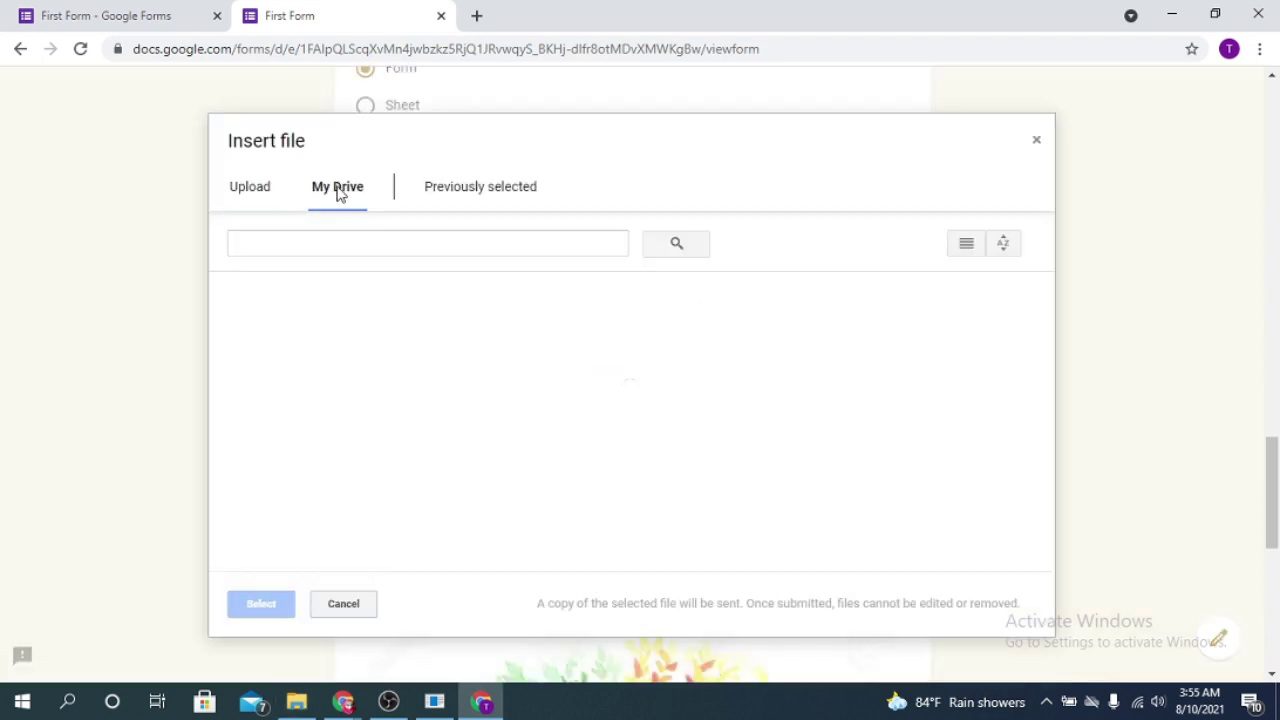
click(317, 494)
click(261, 601)
scroll(261, 601, down, 6)
scroll(403, 391, up, 5)
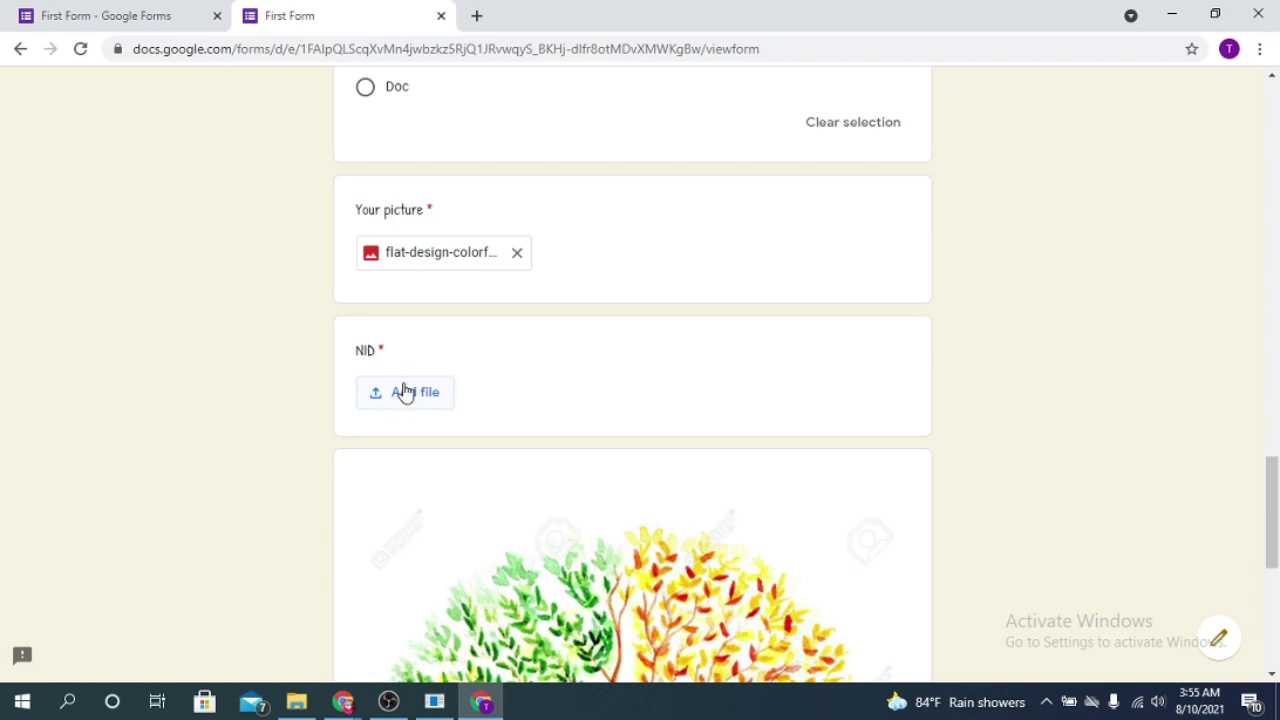
Step: Upload the images (5) tree picture from Downloads for the NID question
click(403, 391)
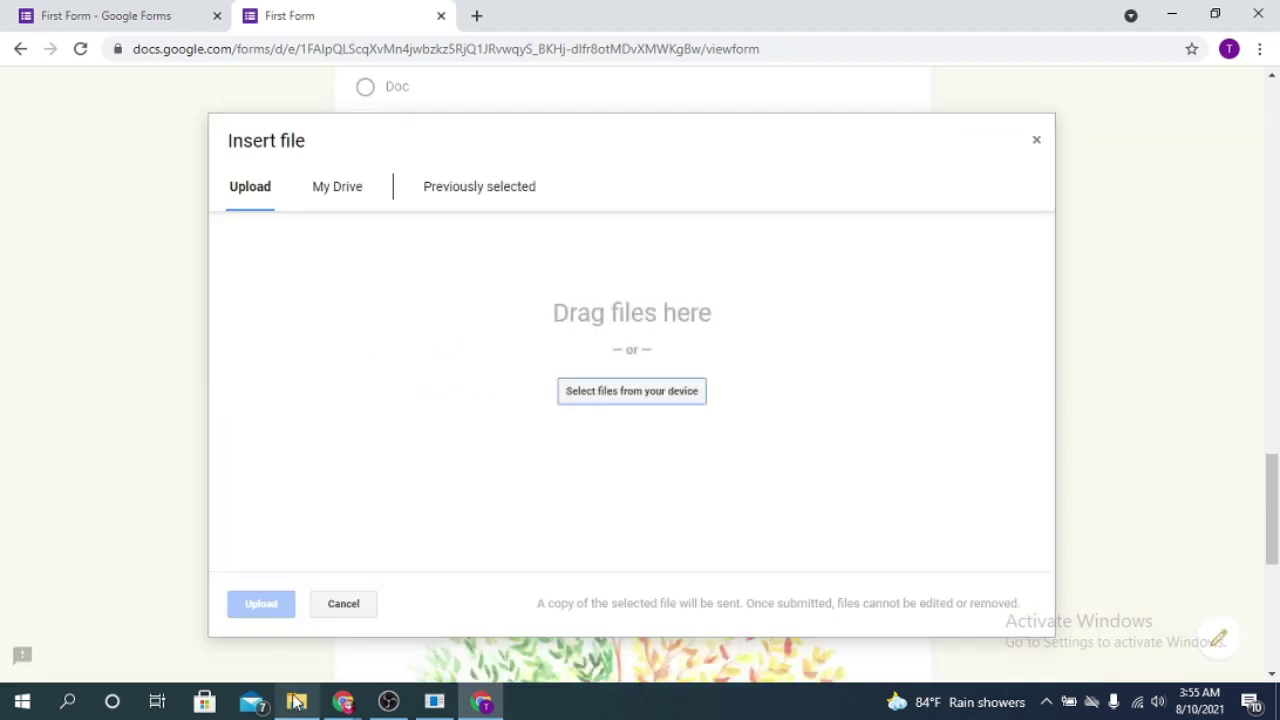
click(296, 701)
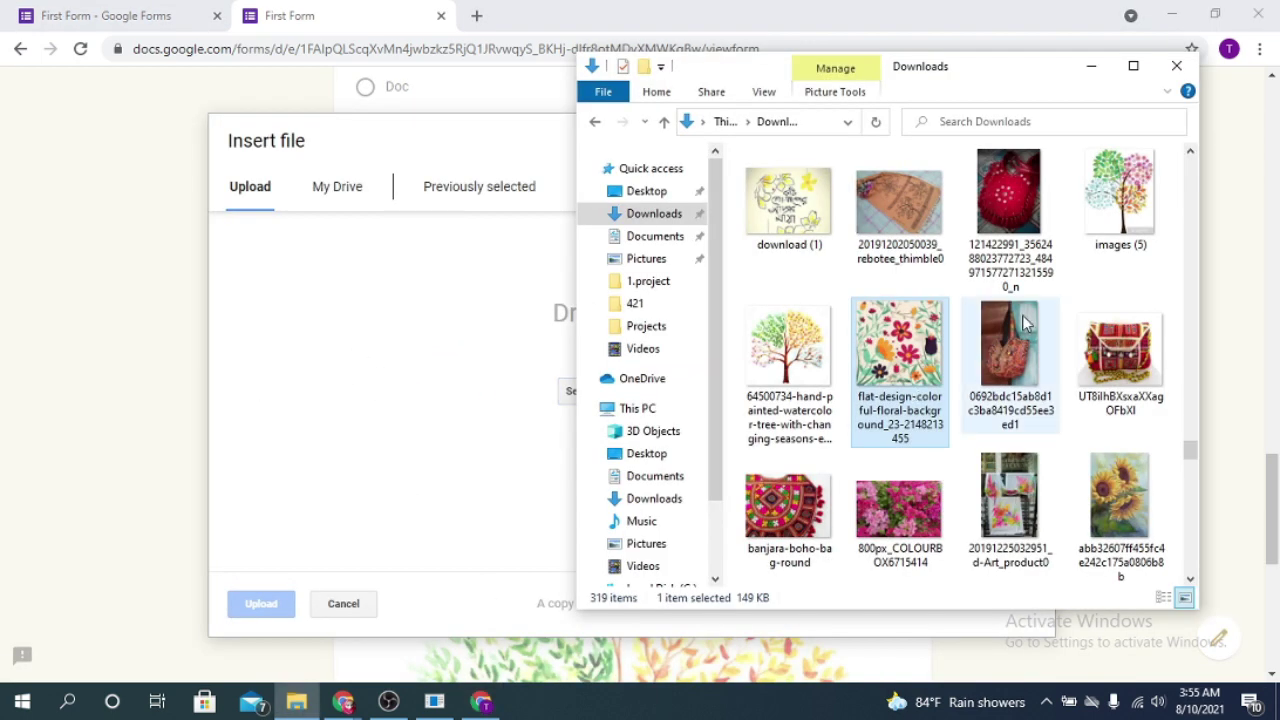
scroll(1022, 322, up, 3)
click(1095, 490)
drag(1127, 490, 432, 463)
drag(277, 633, 286, 609)
click(248, 604)
scroll(698, 403, down, 5)
scroll(698, 403, down, 2)
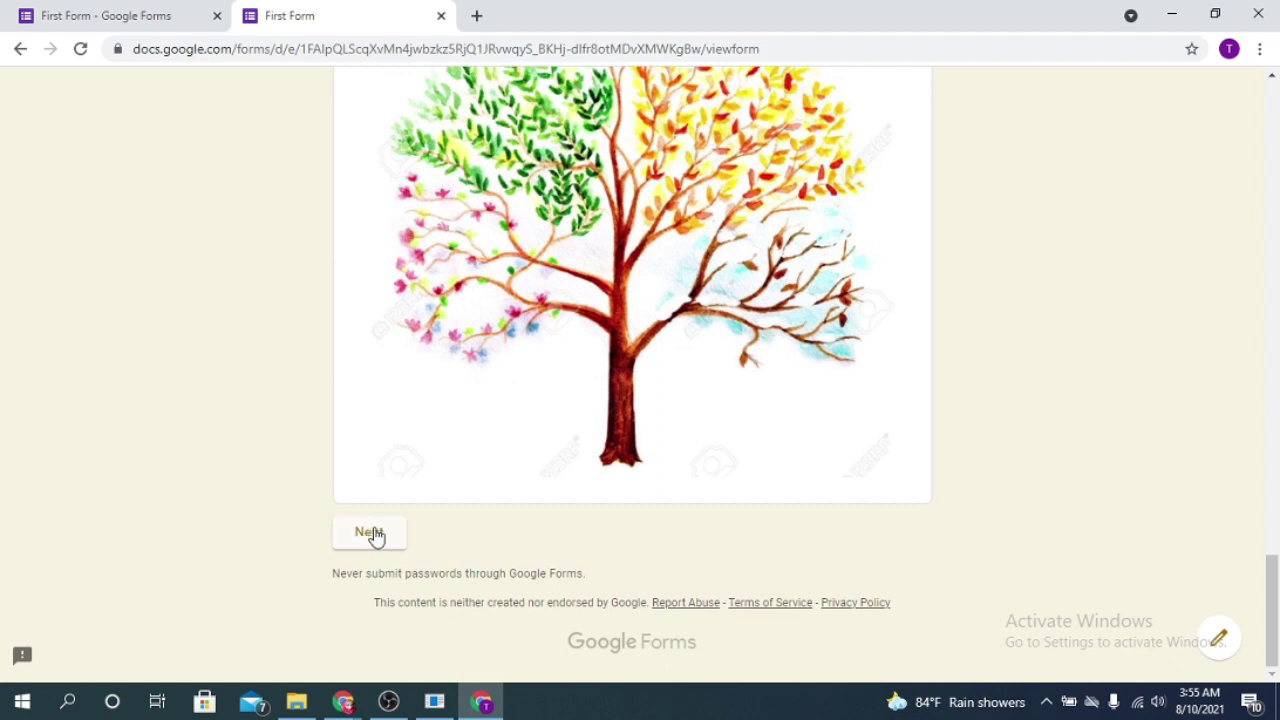
Step: Continue to 2nd section, answer ques 1 with Option 2, and submit the response
click(371, 534)
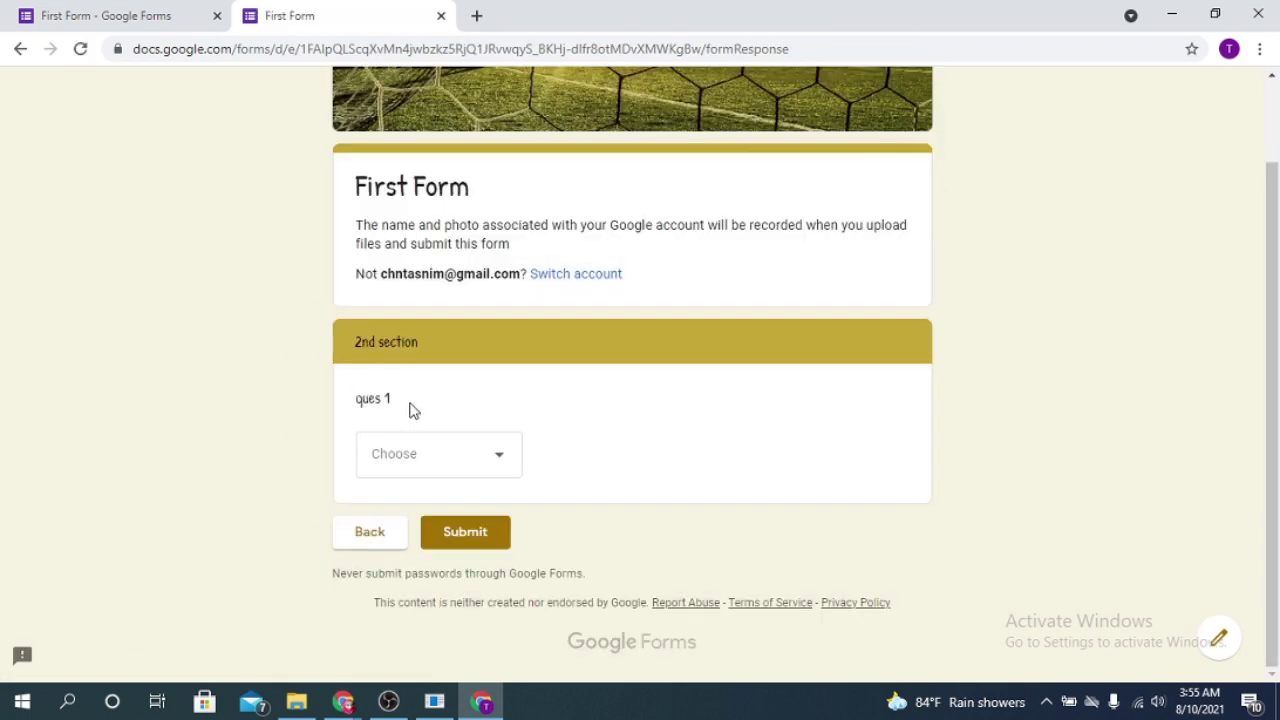
click(512, 468)
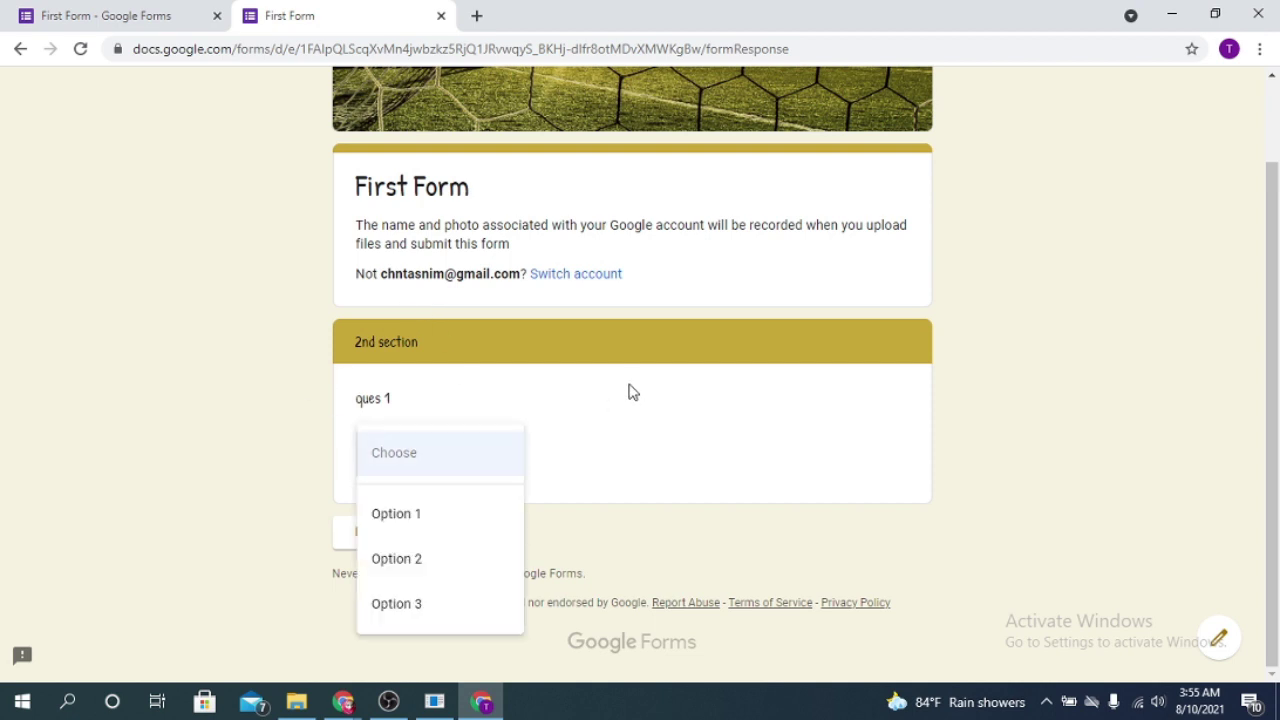
click(444, 569)
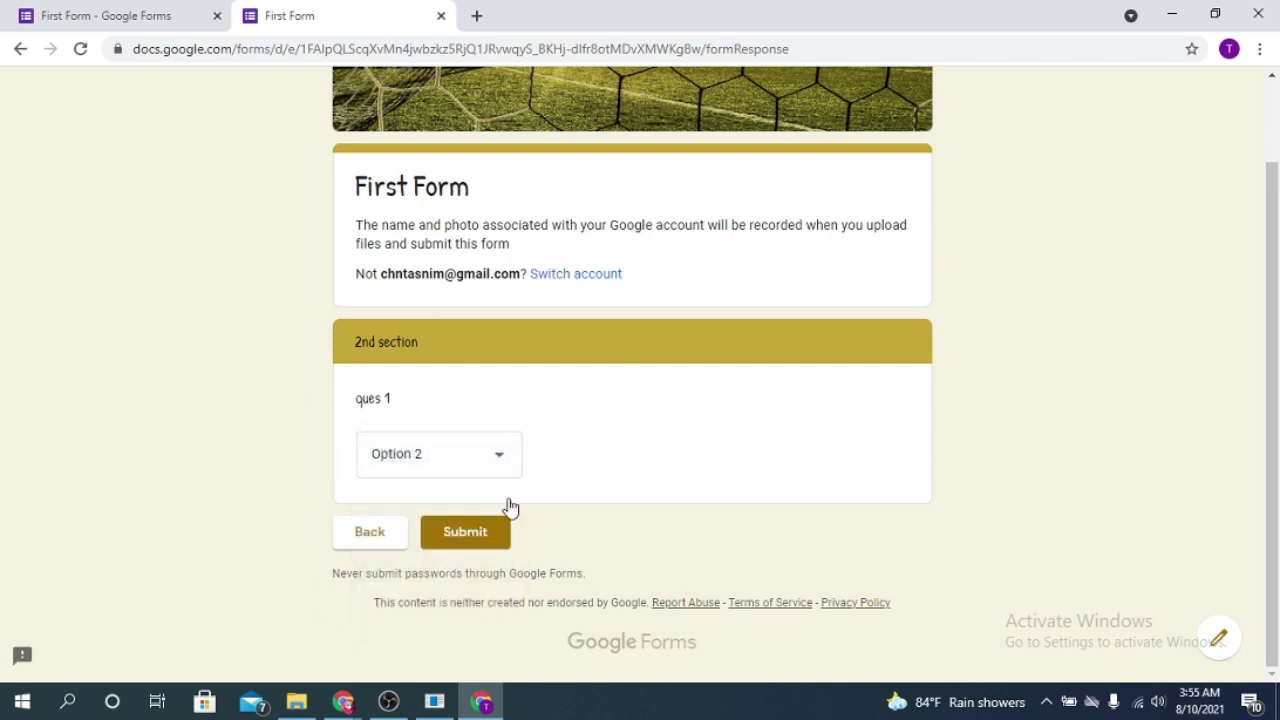
click(492, 455)
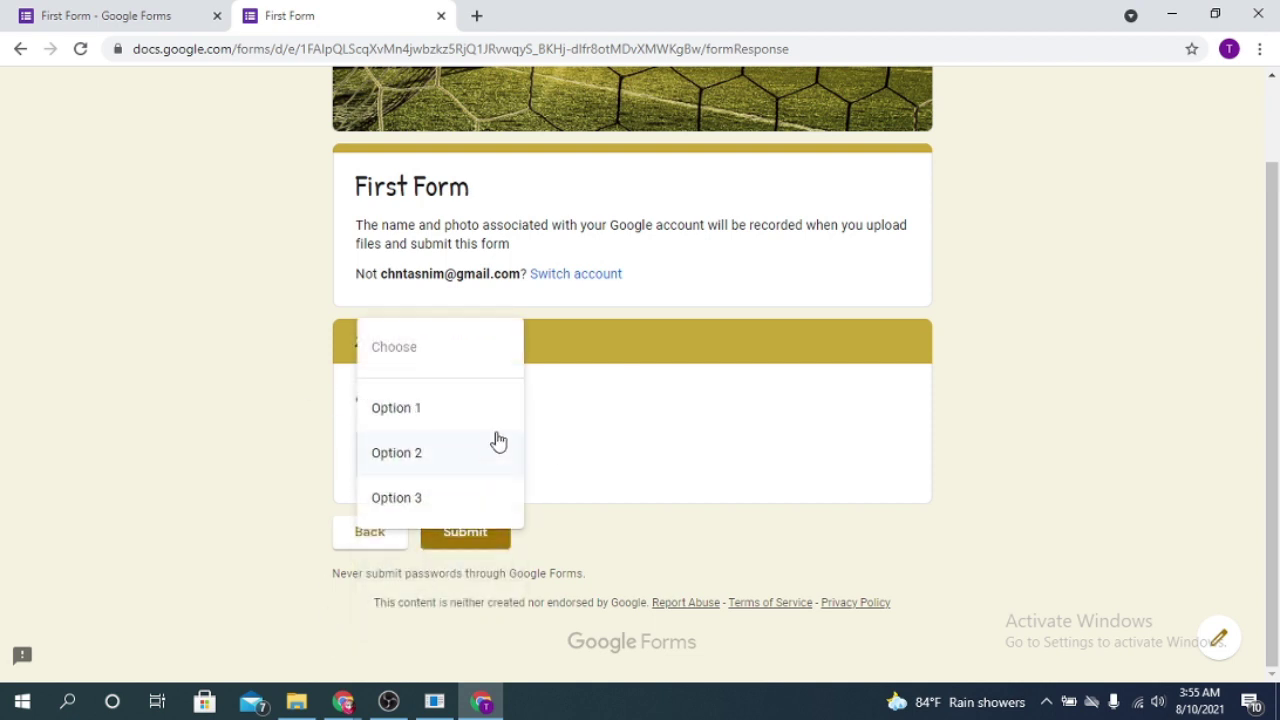
click(437, 454)
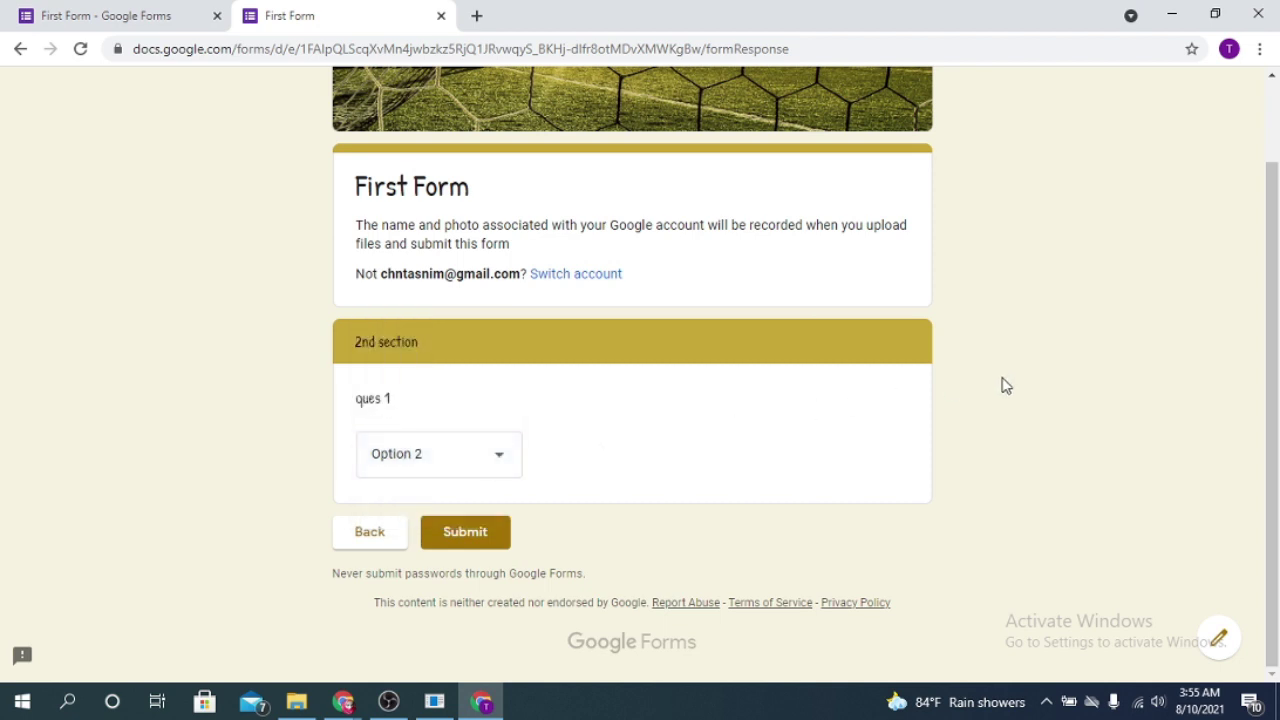
click(480, 548)
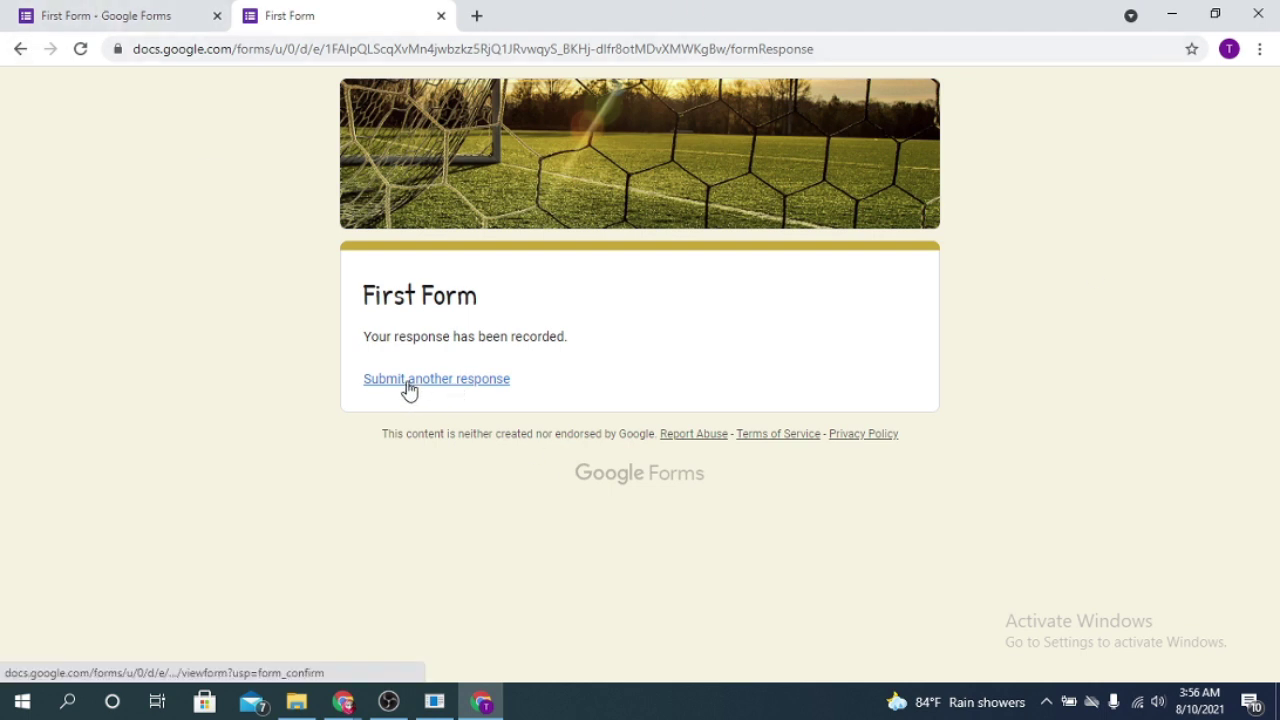
Step: Return to the First Form editor tab and scroll through the form
click(83, 12)
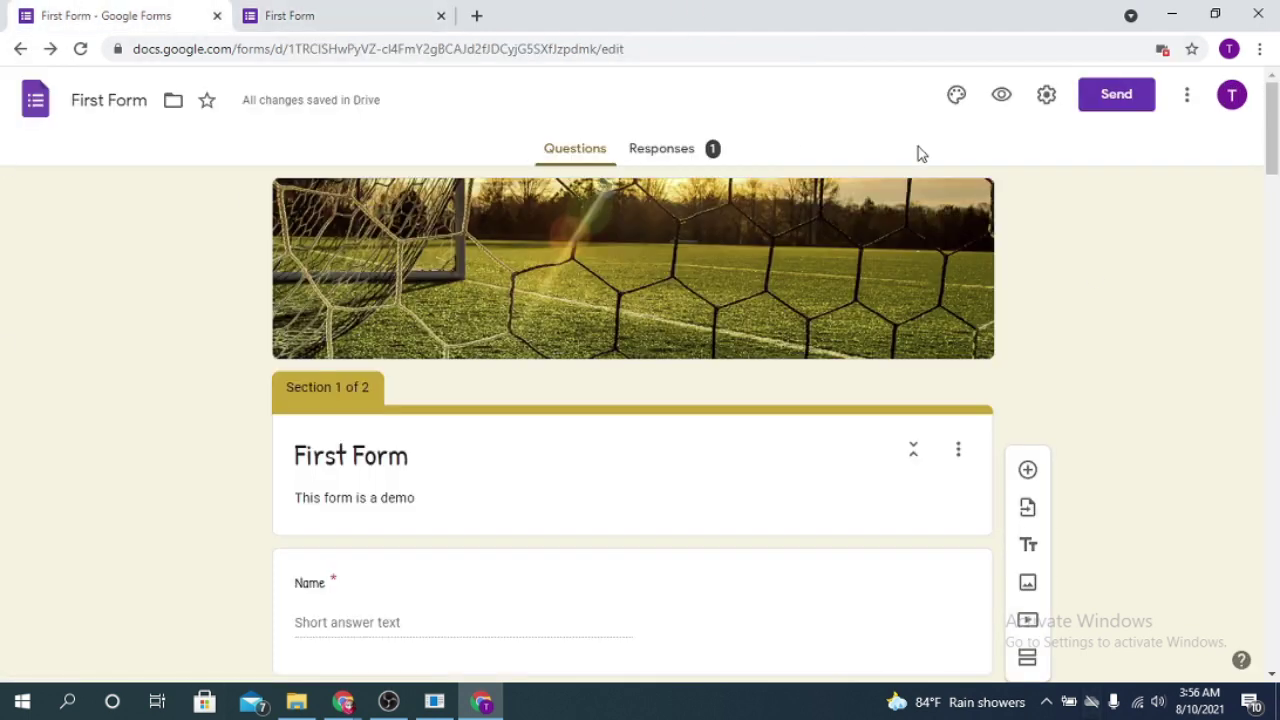
scroll(1129, 311, down, 10)
scroll(671, 286, up, 10)
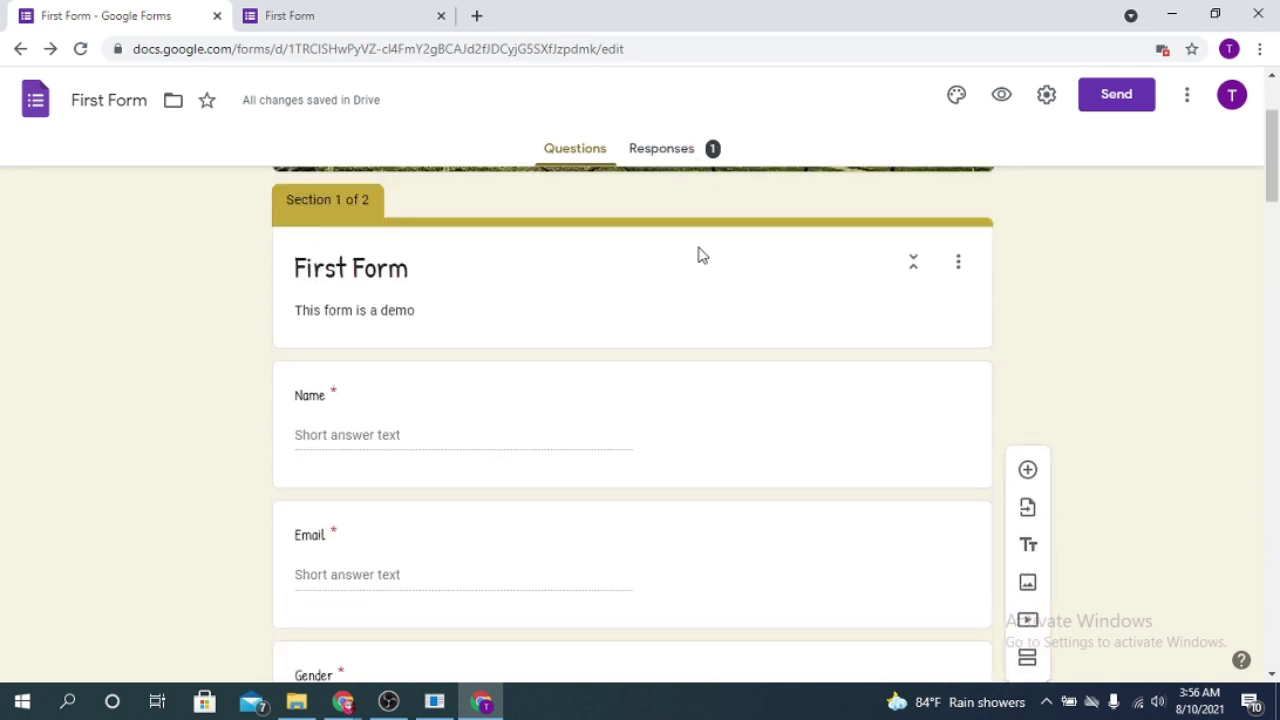
scroll(700, 255, up, 3)
Step: Review the 1-response Summary, with Female, Form and Option 2 each at 100%
click(672, 150)
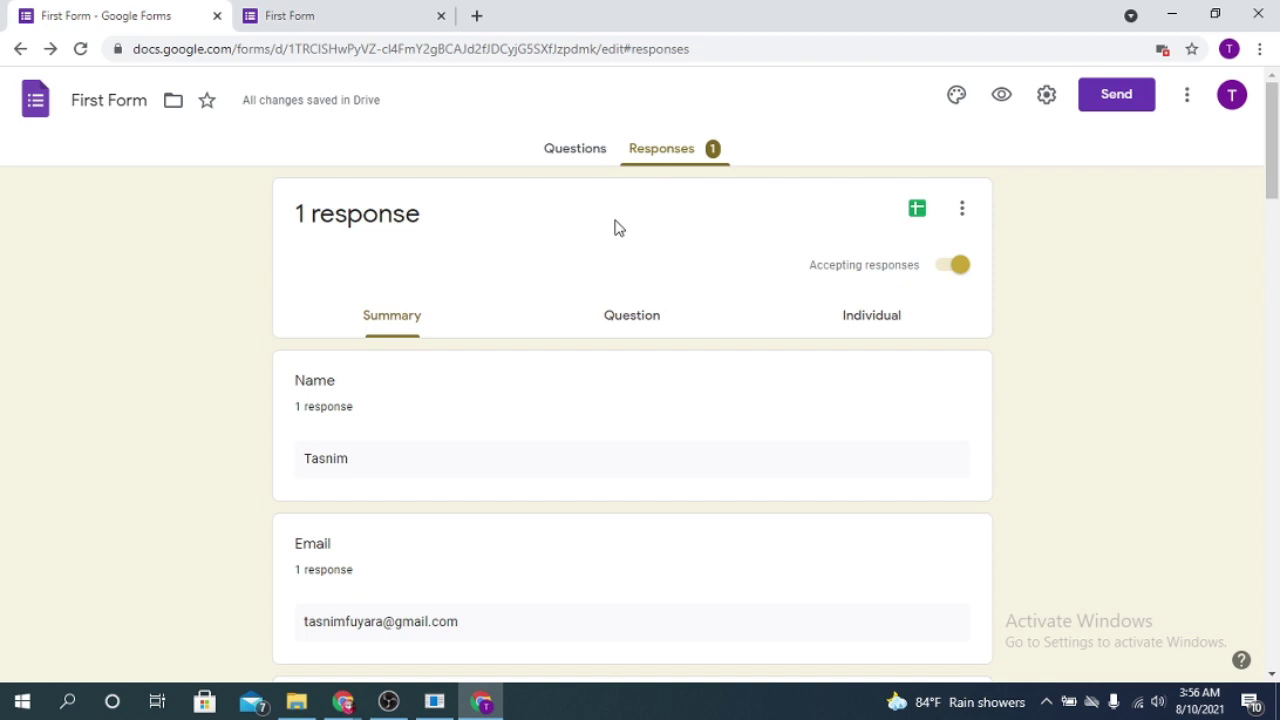
scroll(523, 349, down, 1)
scroll(428, 305, down, 1)
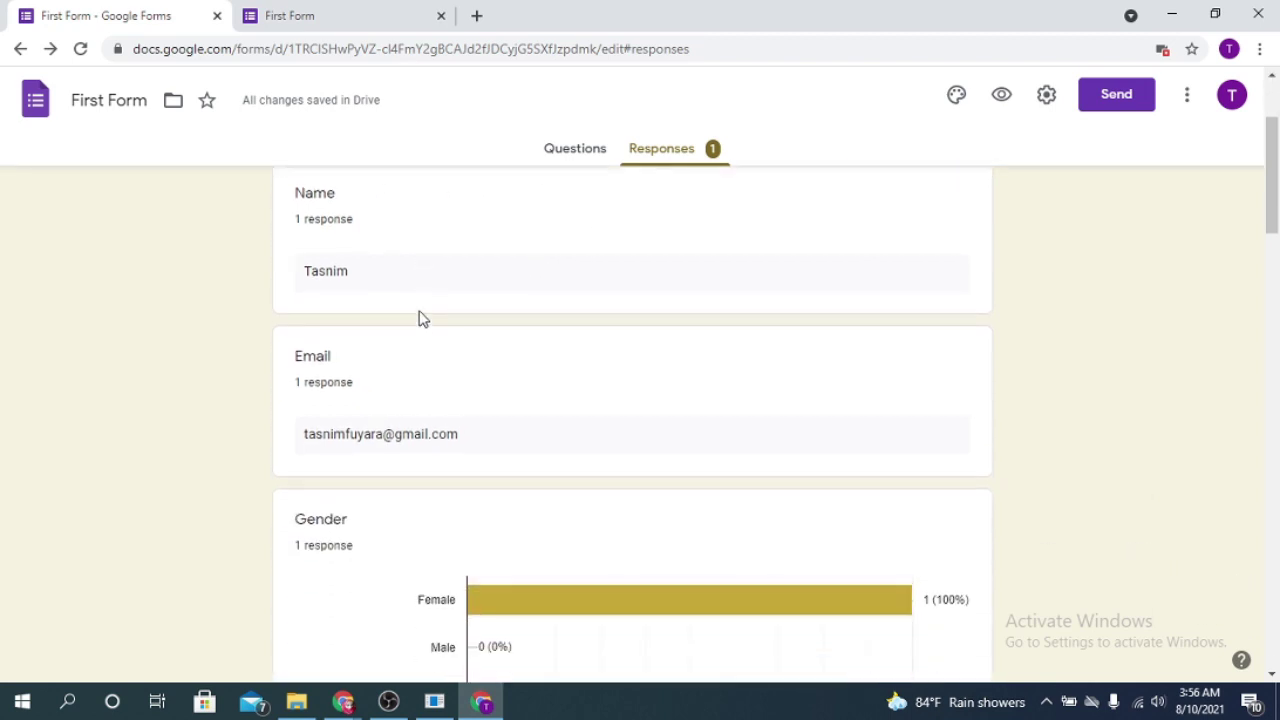
scroll(405, 287, down, 3)
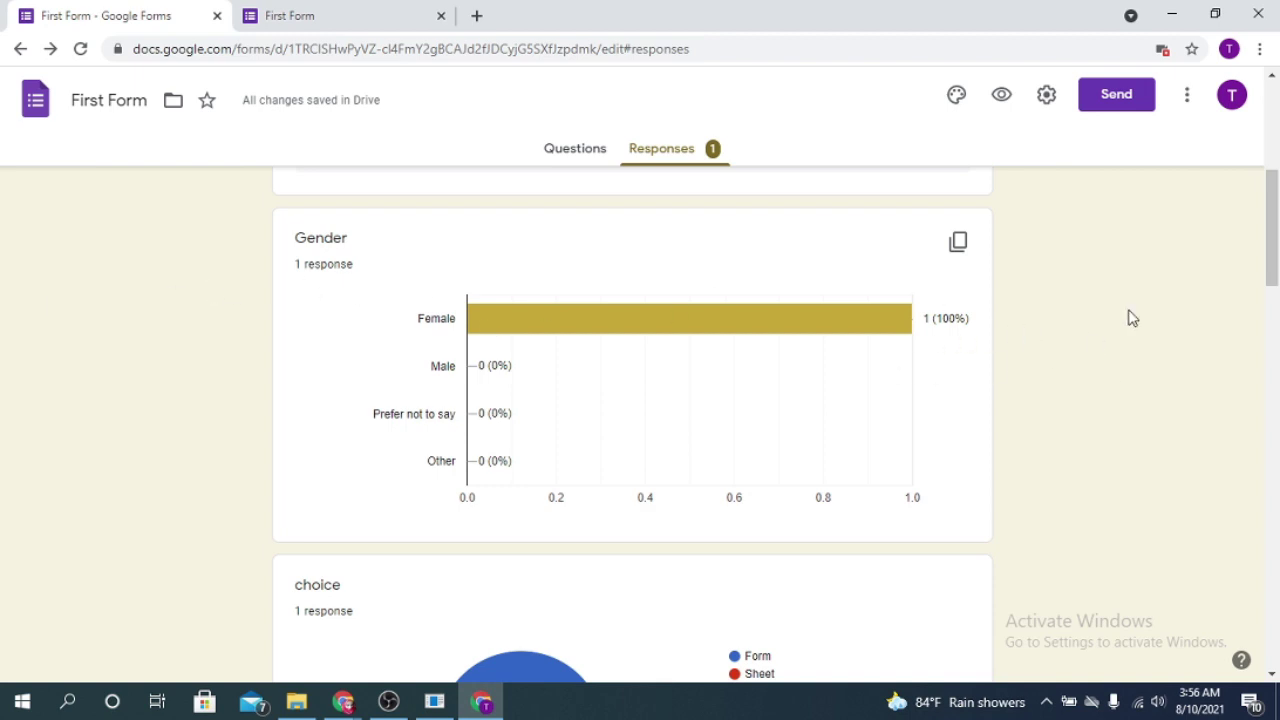
scroll(1240, 180, up, 5)
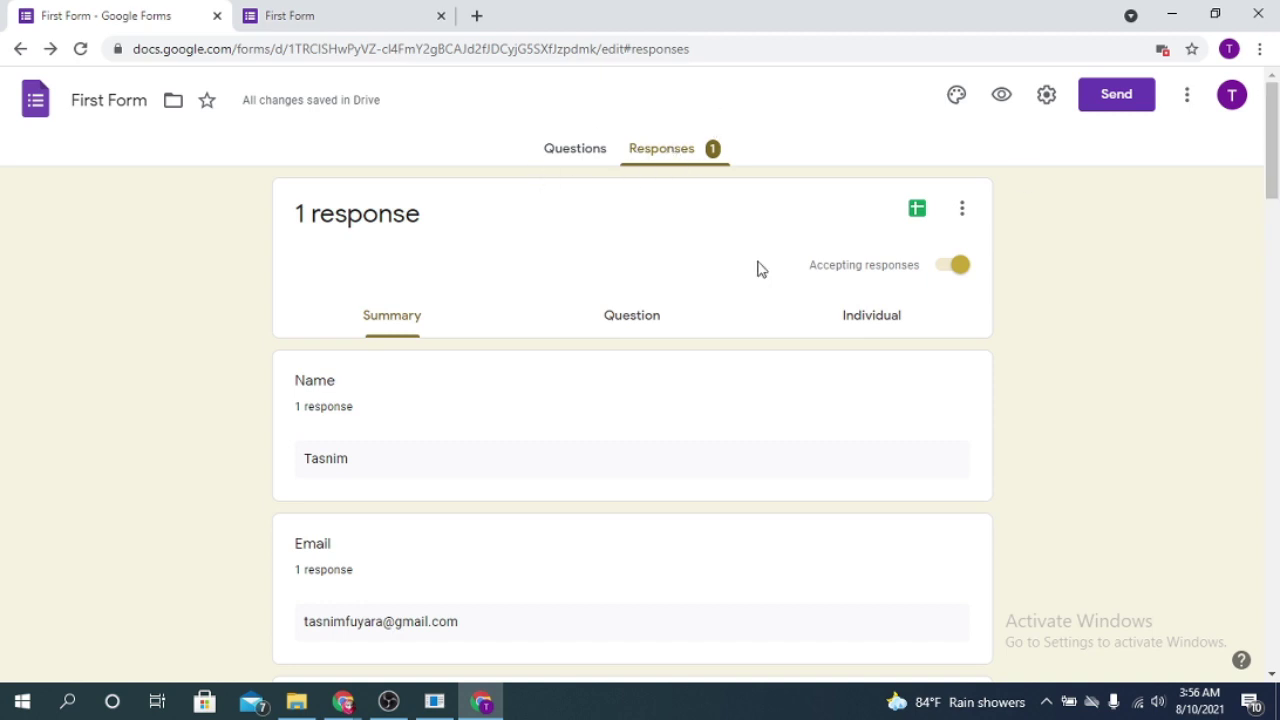
scroll(751, 371, down, 7)
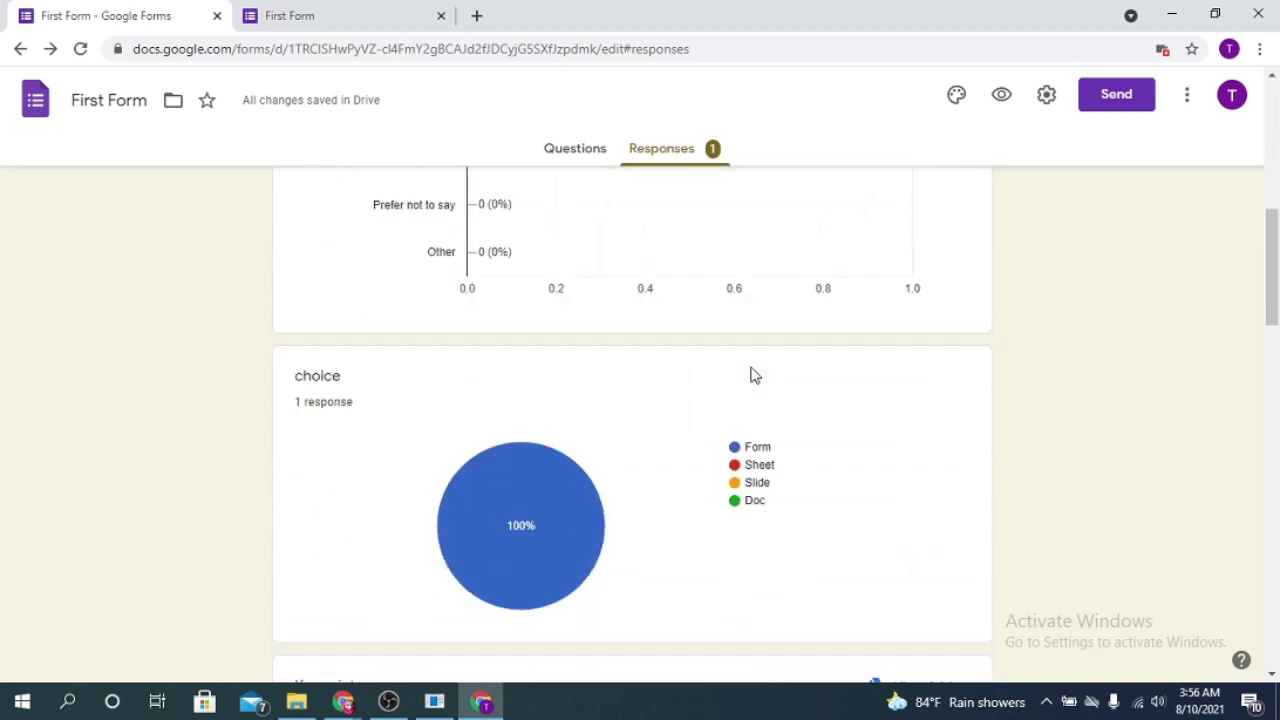
scroll(755, 375, up, 4)
scroll(755, 375, down, 10)
scroll(755, 375, up, 14)
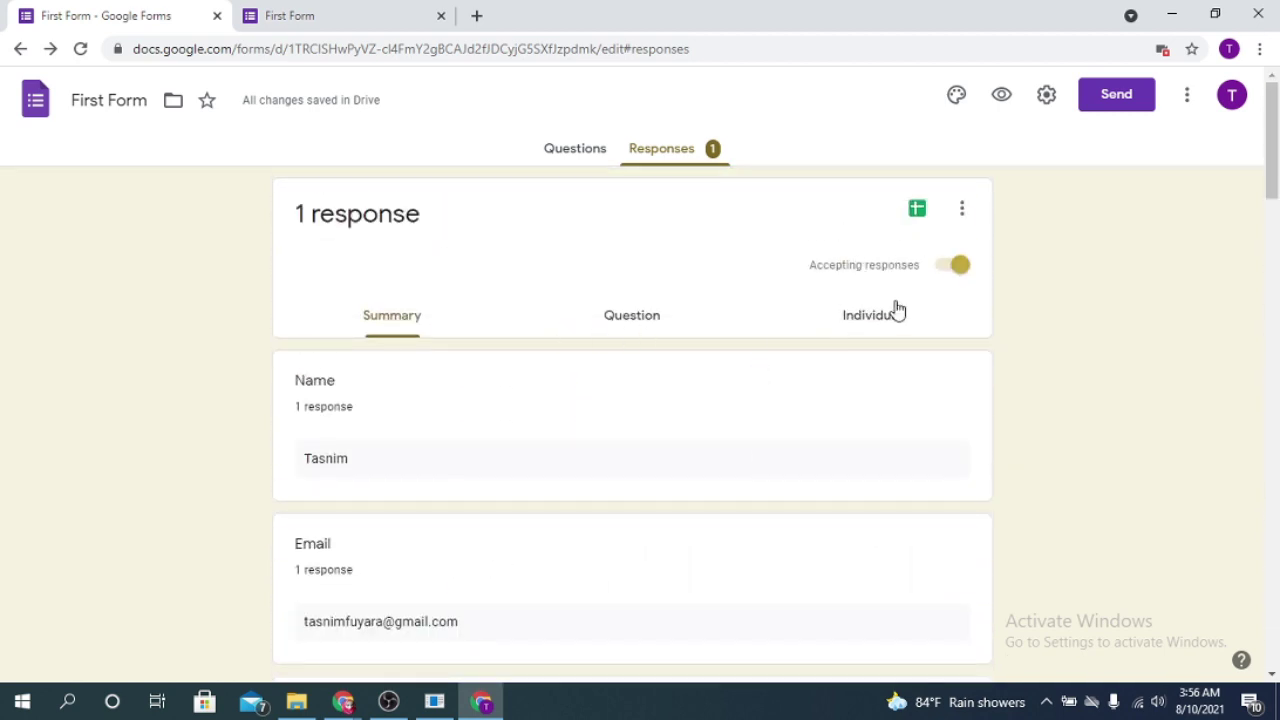
Step: Show the recorded answers one question at a time in the Question view
click(640, 318)
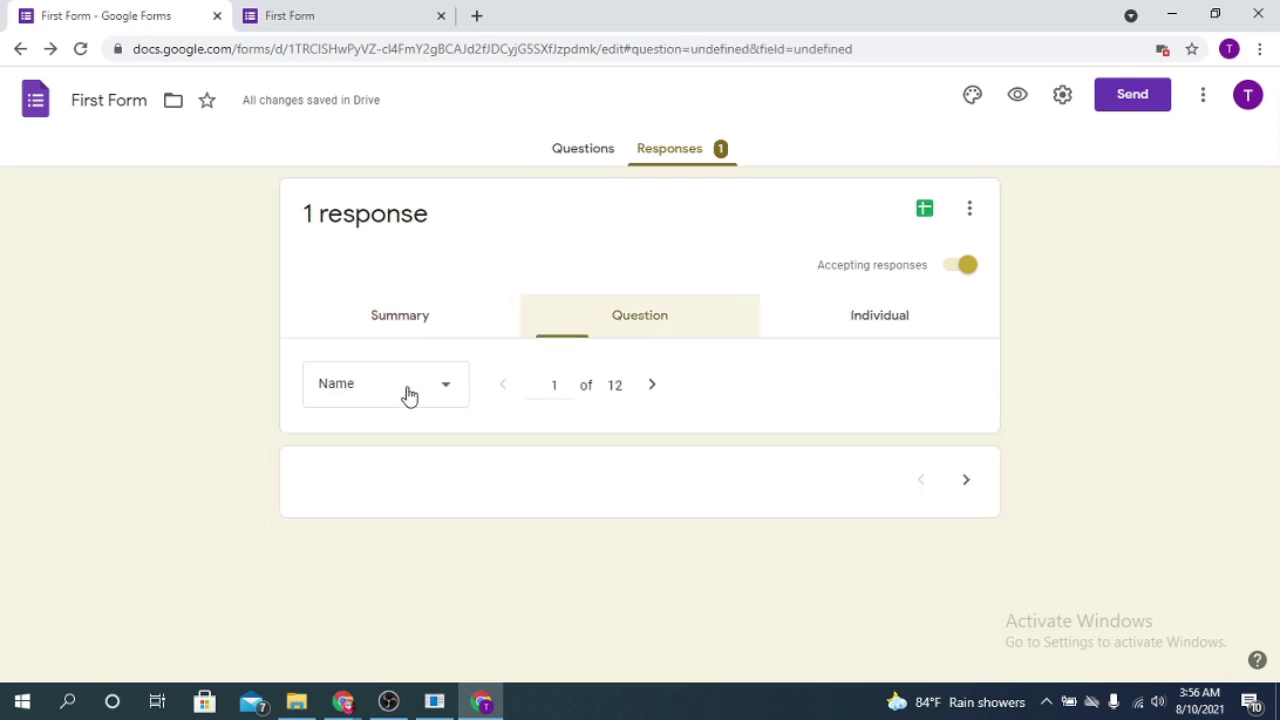
scroll(591, 431, down, 2)
scroll(591, 431, up, 2)
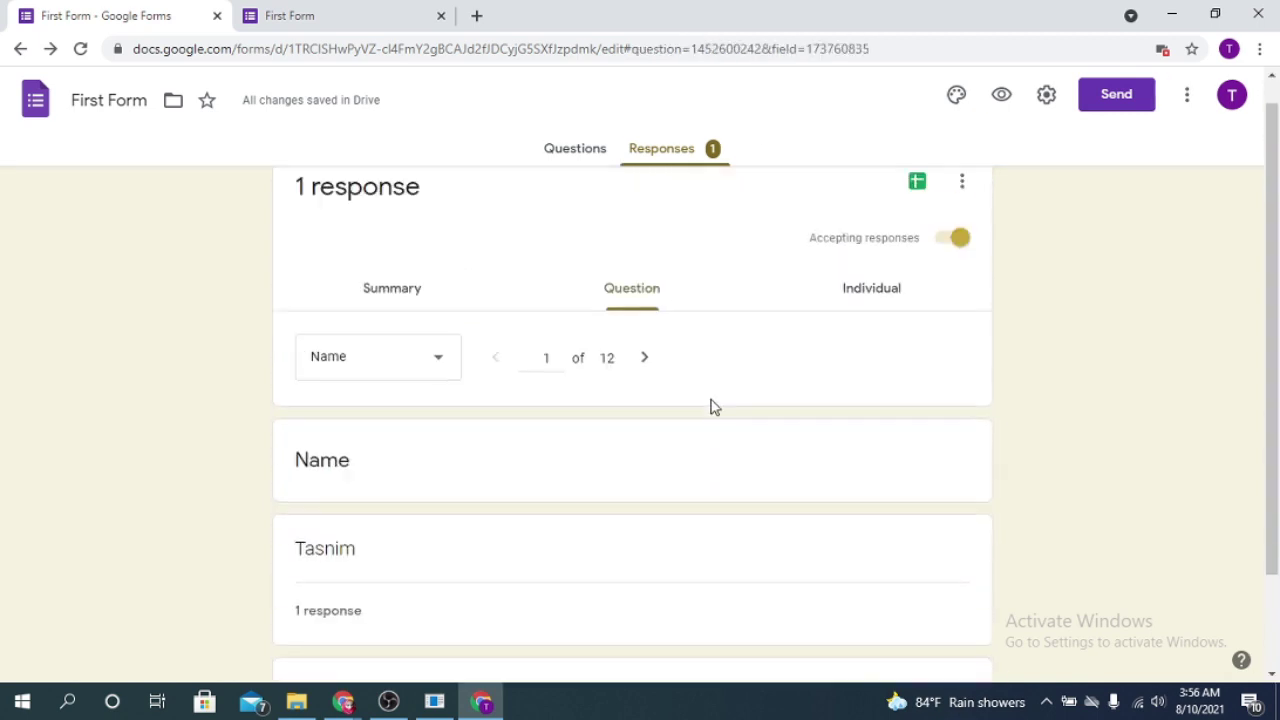
Step: Read through the single submitted response (1 of 1) in the Individual view
click(879, 318)
scroll(457, 429, down, 6)
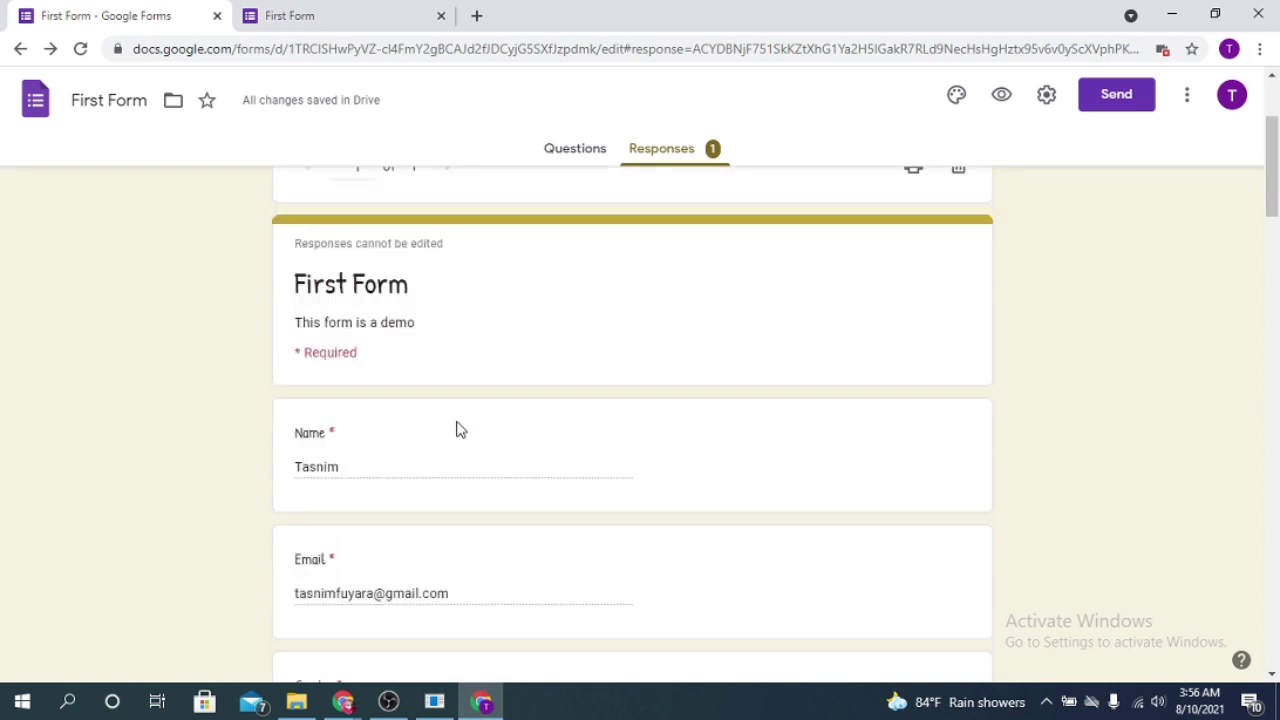
scroll(634, 389, up, 6)
scroll(631, 391, down, 5)
scroll(623, 403, up, 1)
scroll(620, 406, down, 3)
scroll(617, 403, up, 10)
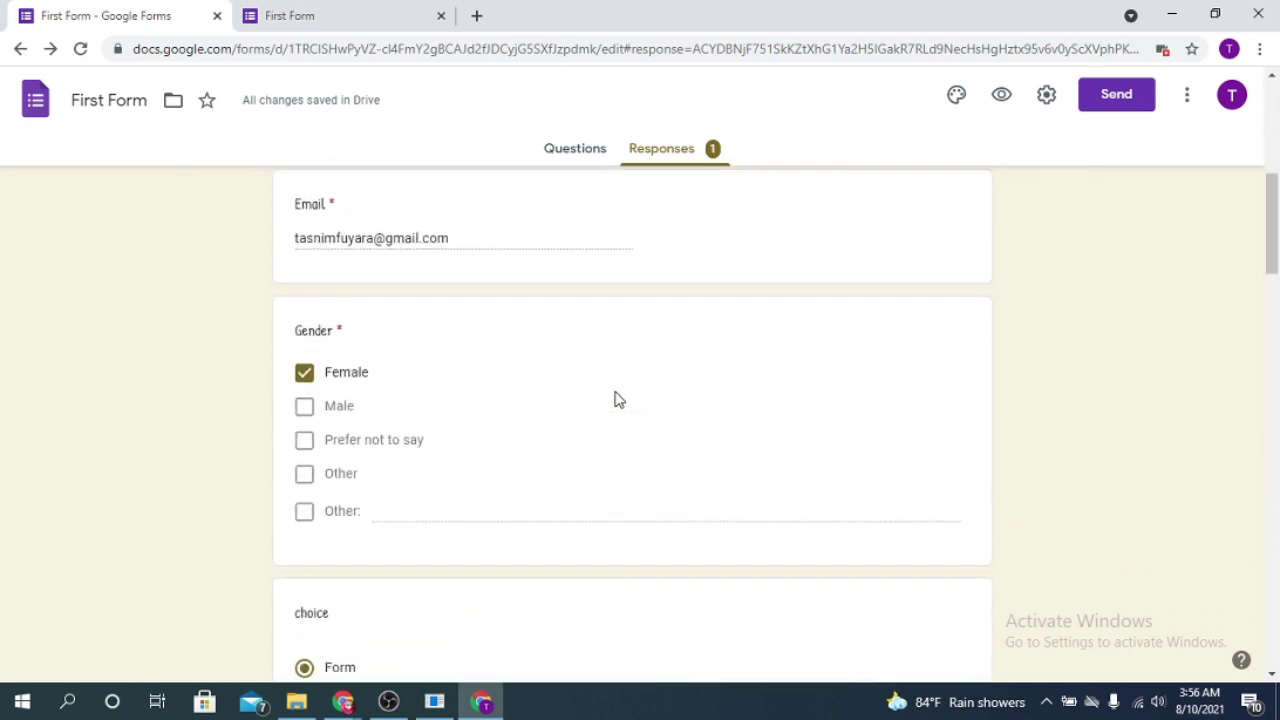
scroll(617, 395, up, 2)
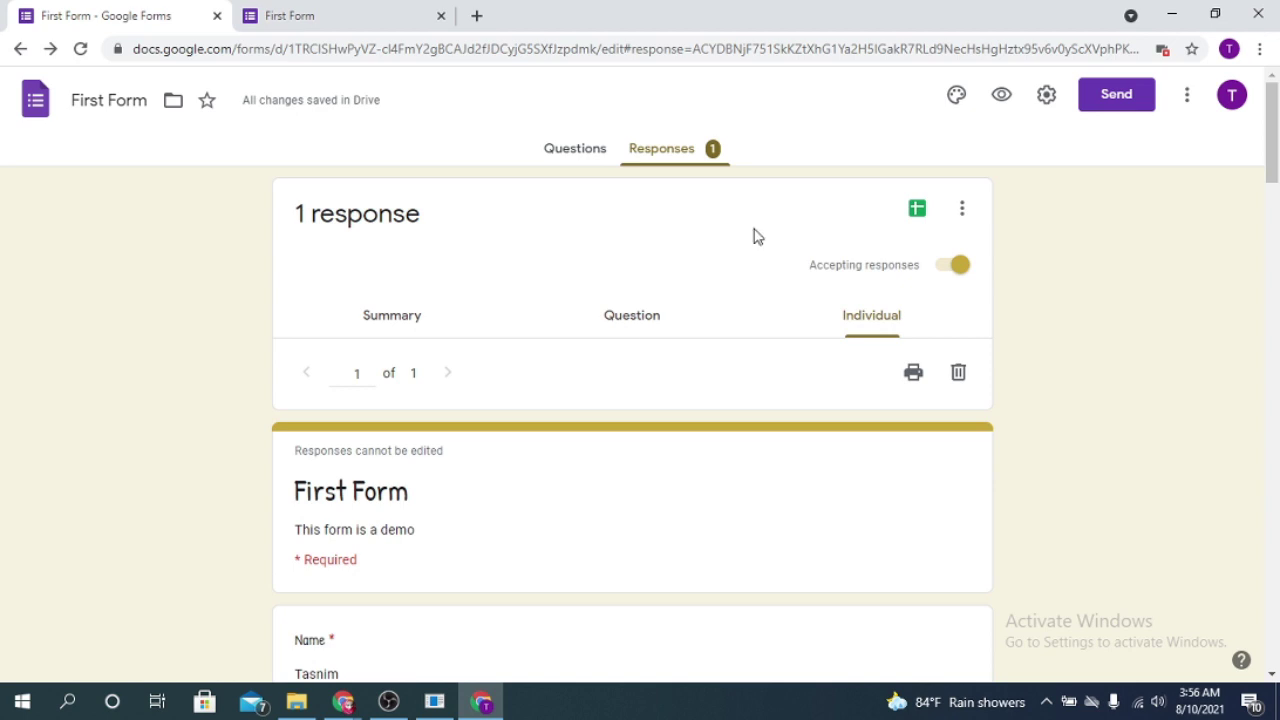
Step: Link the responses to a new spreadsheet named First Form (Responses)
click(916, 210)
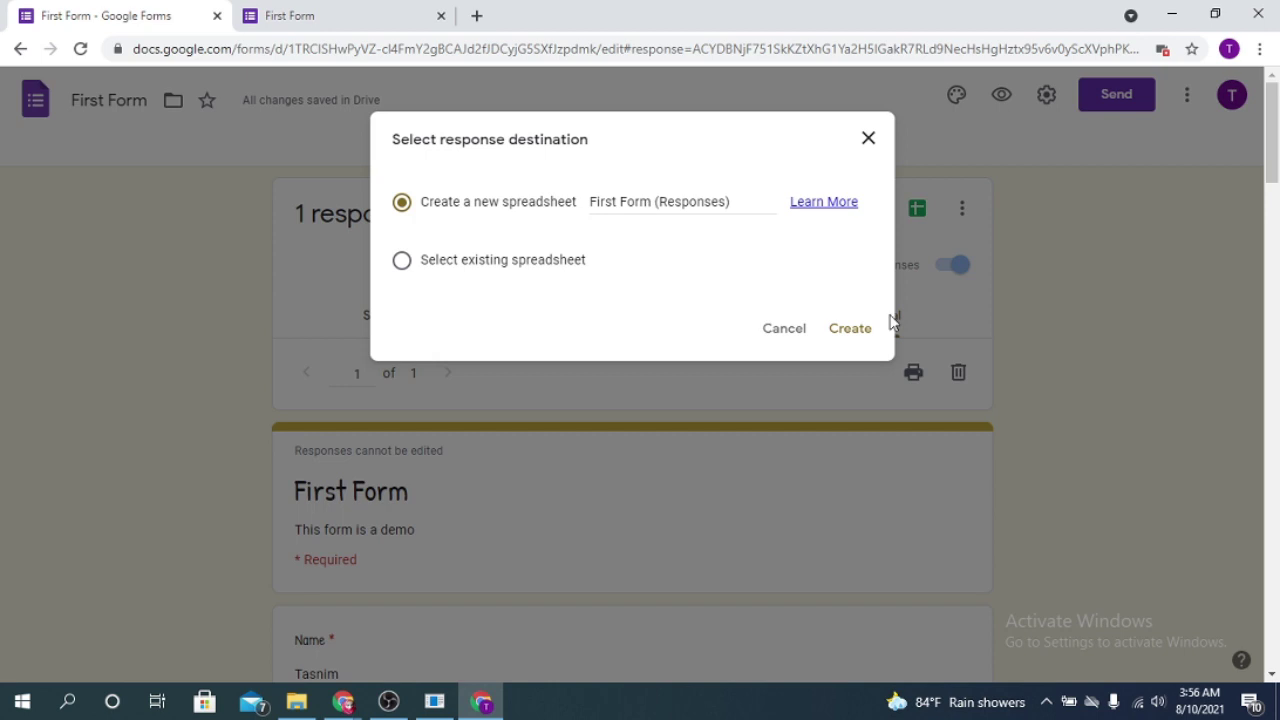
click(848, 334)
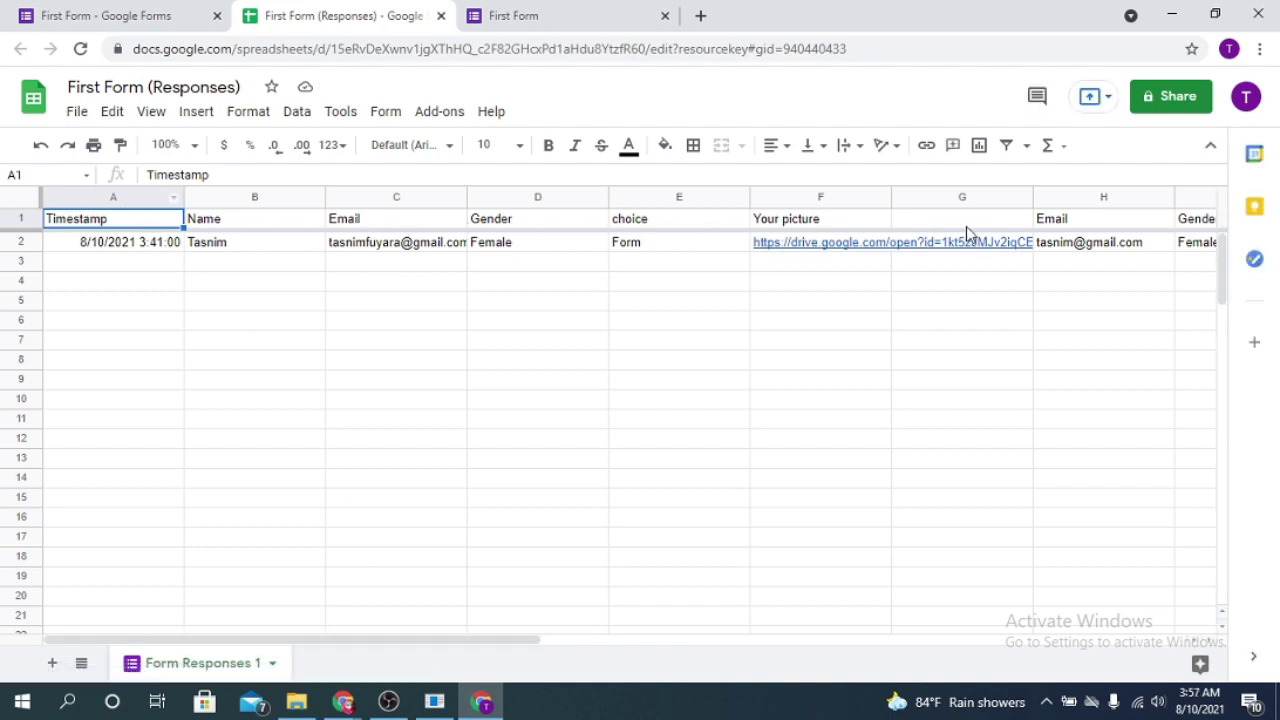
click(374, 226)
click(496, 228)
click(641, 226)
click(790, 222)
click(925, 226)
click(1080, 222)
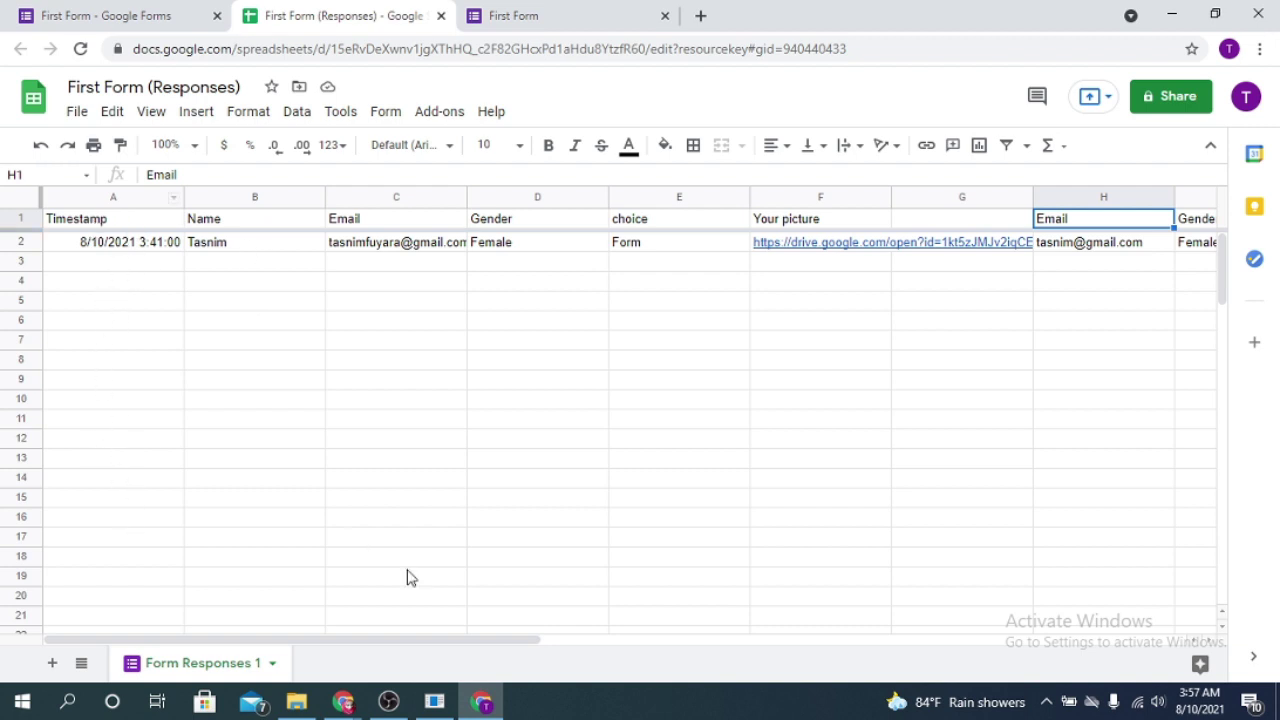
drag(500, 646, 780, 650)
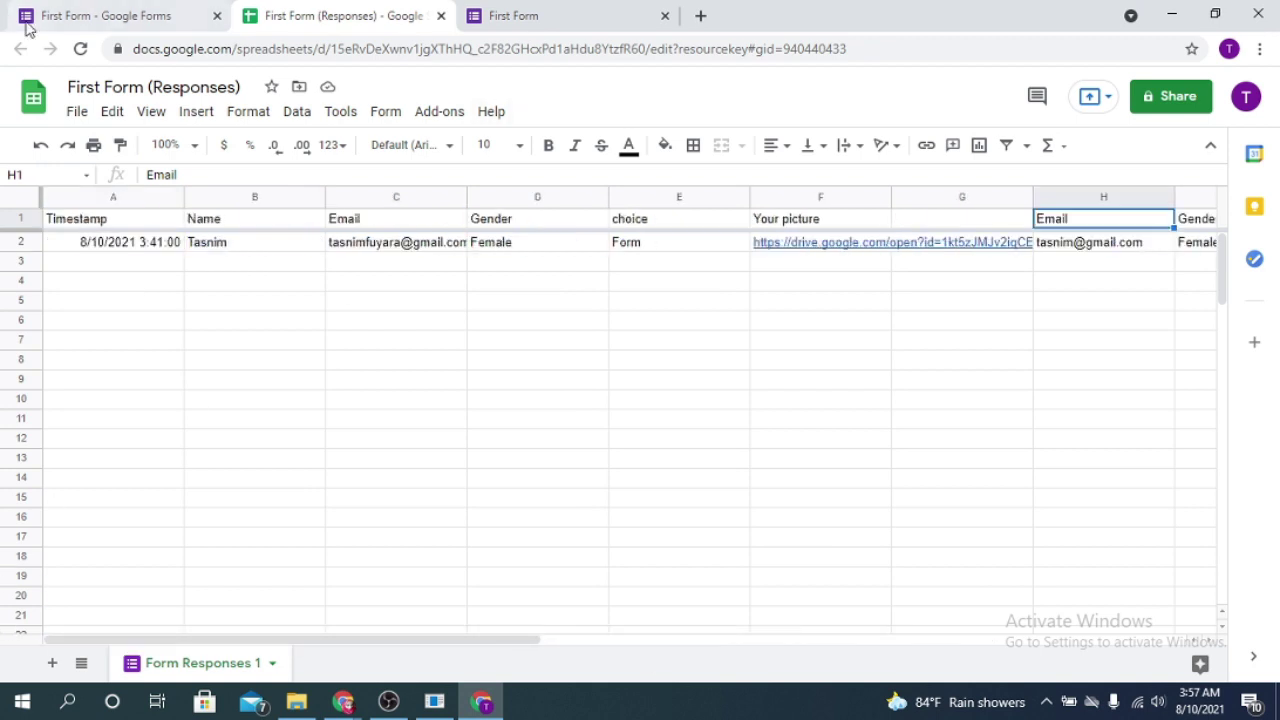
Step: Compare the responses page, confirmation page and responses spreadsheet across the browser tabs
click(90, 12)
click(505, 14)
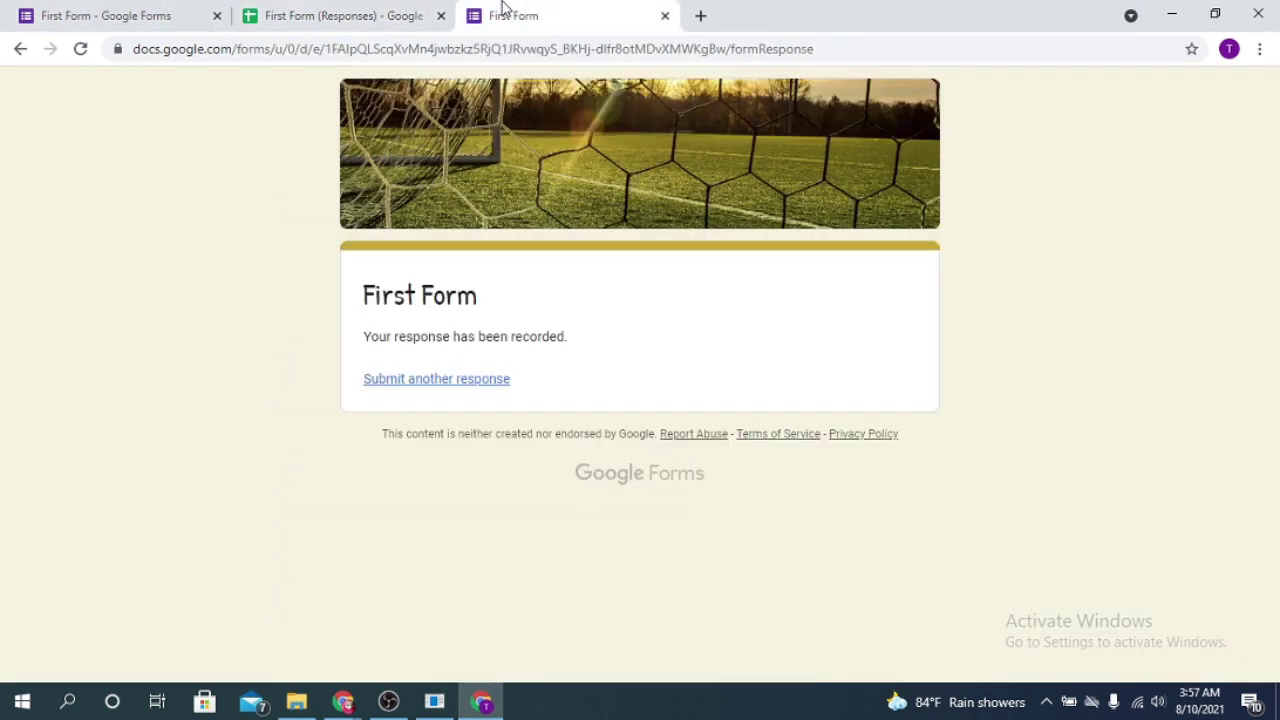
click(300, 15)
click(180, 16)
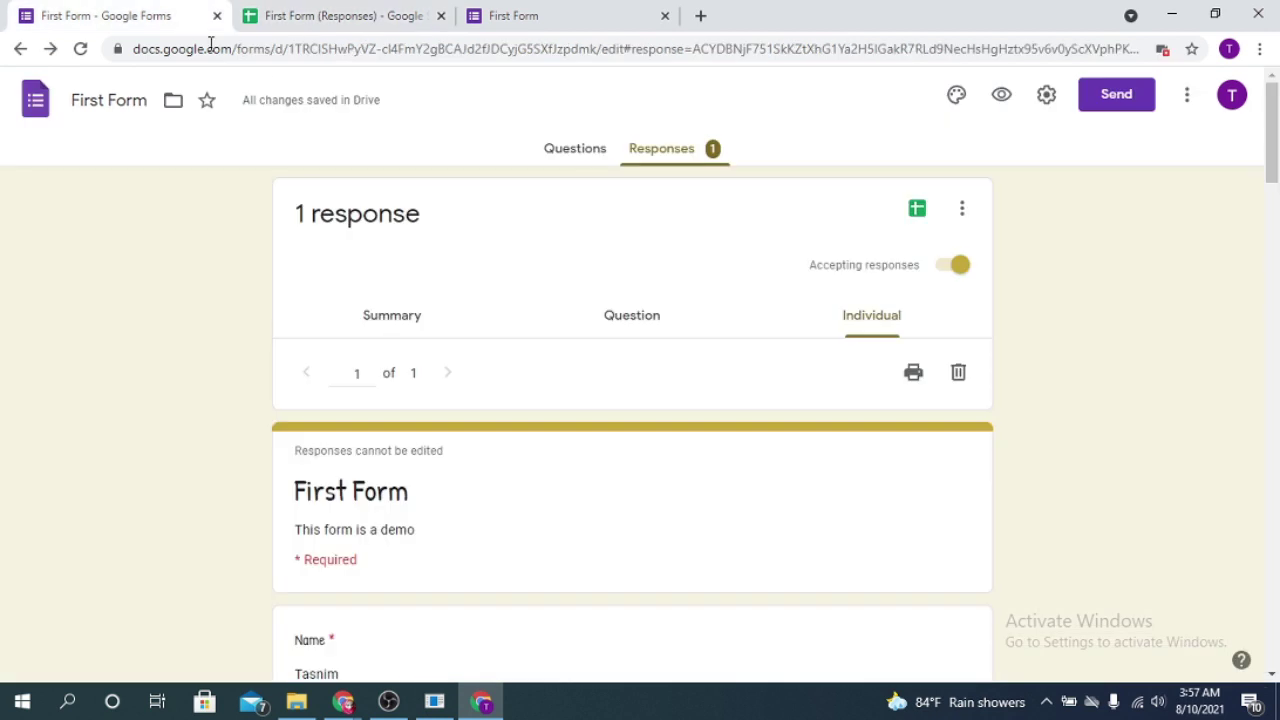
click(300, 12)
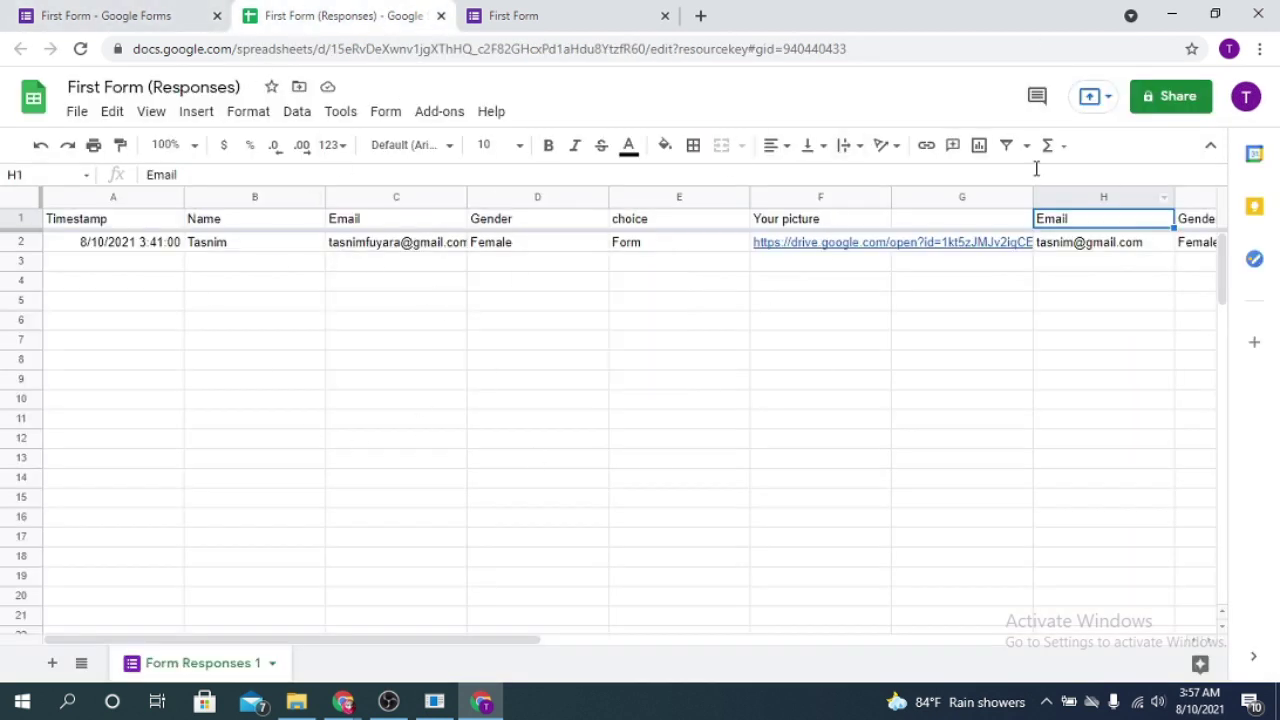
Step: Go back to the First Form individual response (1 of 1) and scroll through its answers
click(160, 12)
scroll(717, 377, down, 15)
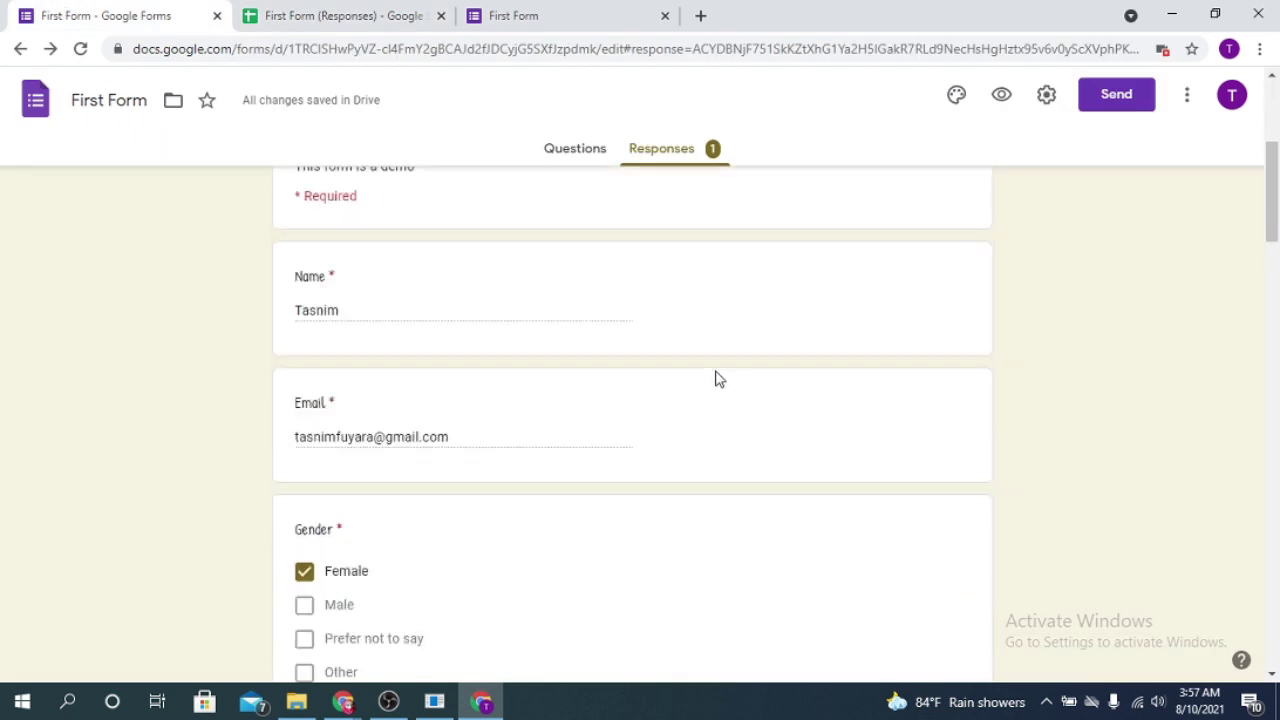
scroll(800, 483, down, 4)
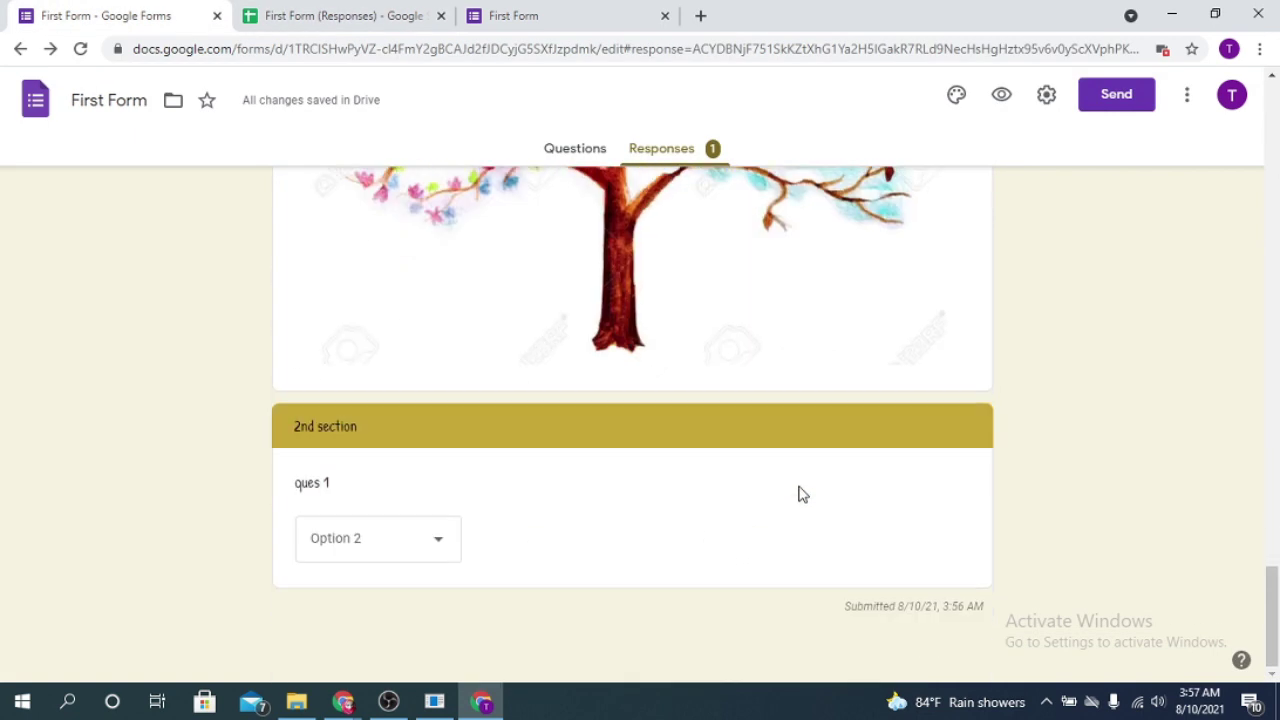
scroll(800, 494, up, 15)
scroll(792, 494, up, 10)
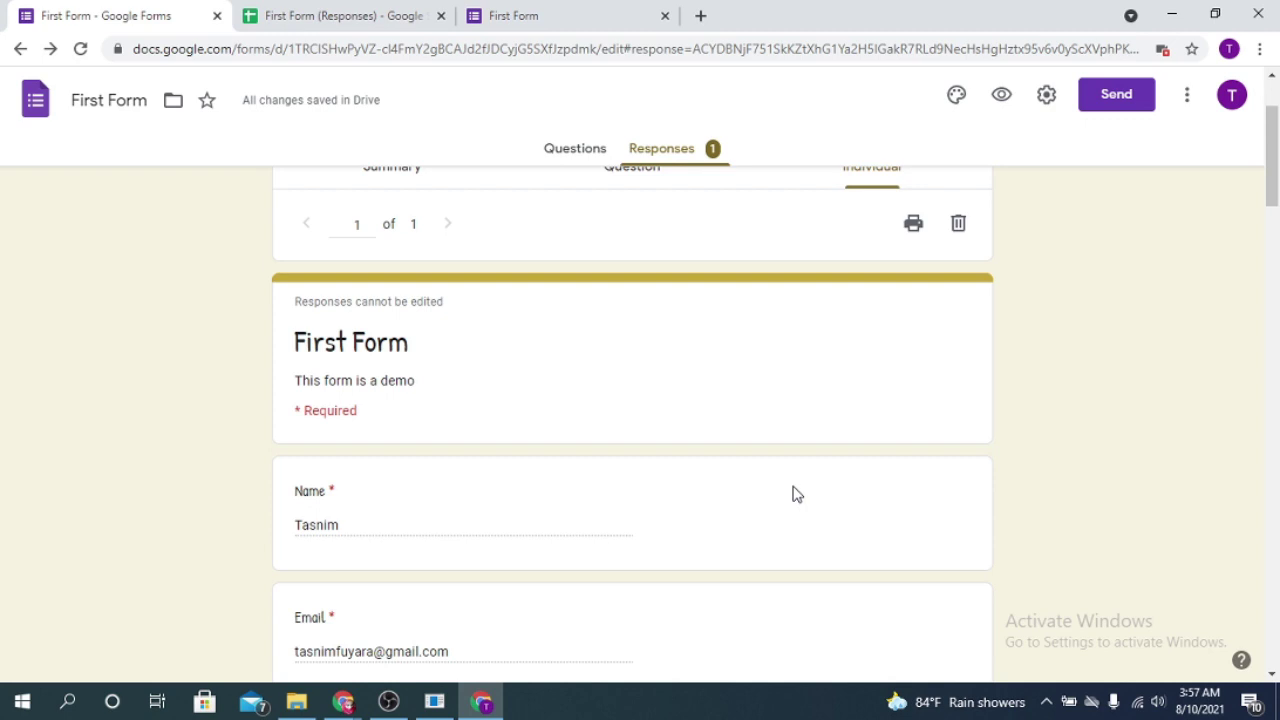